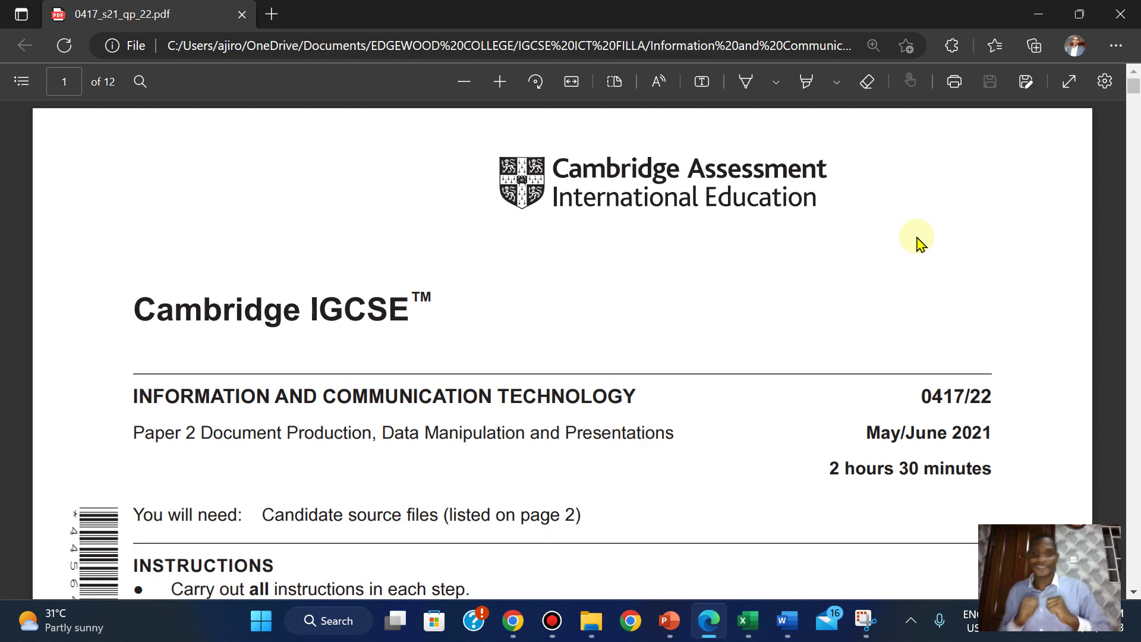
# Step: Scroll the exam paper to page 12, then back to Task 6 – Presentation on page 11
pyautogui.scroll(-20, 917, 237)
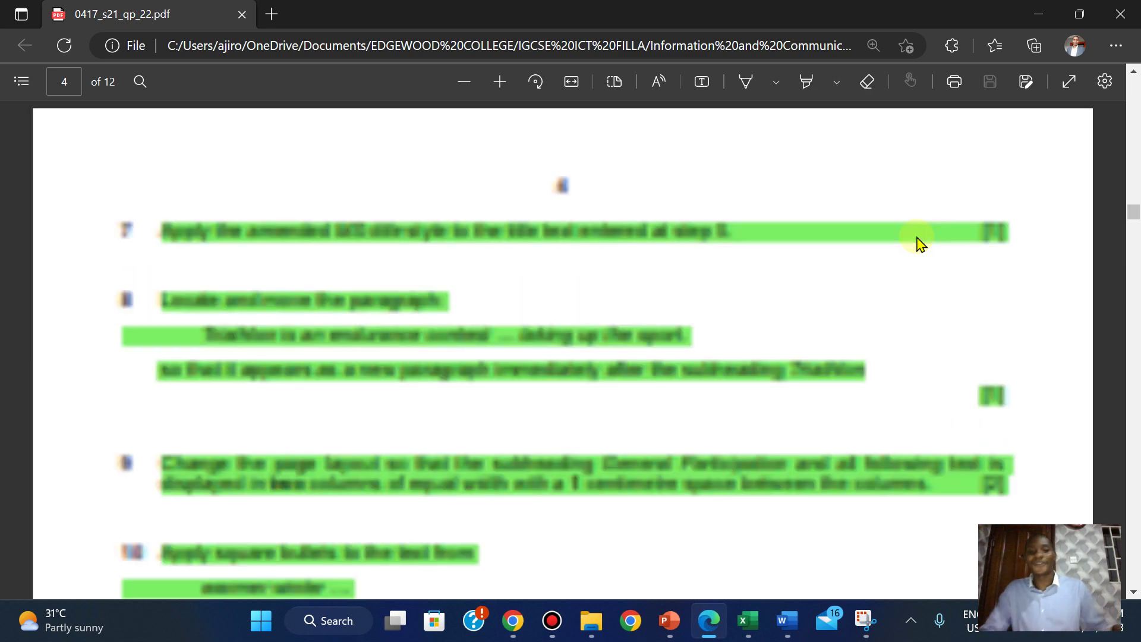
pyautogui.scroll(-20, 917, 238)
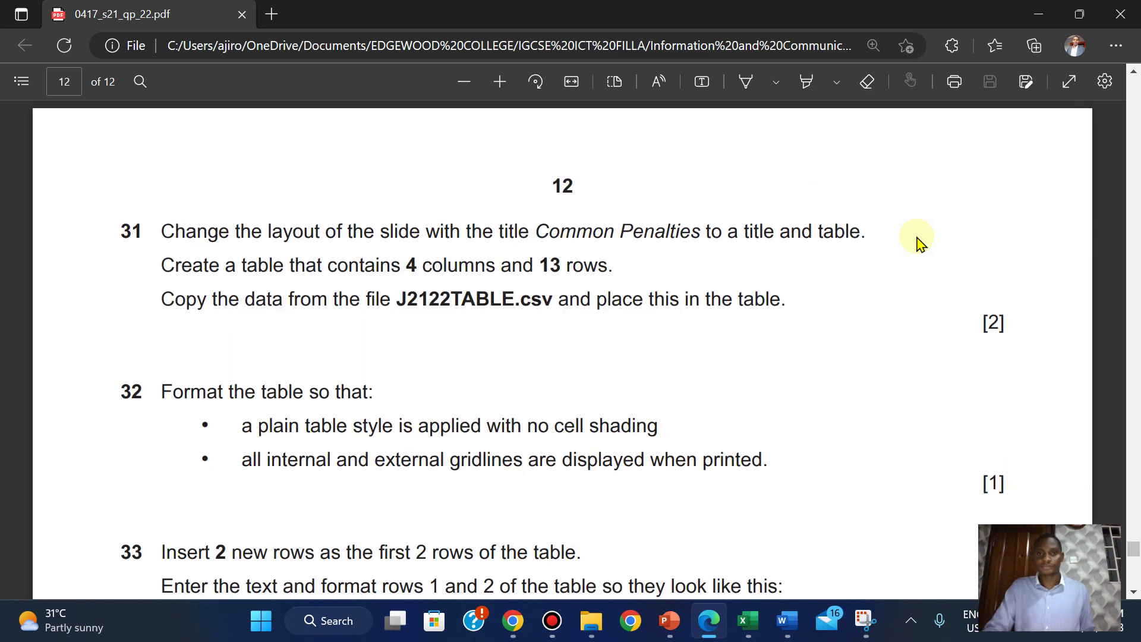
pyautogui.scroll(10, 916, 238)
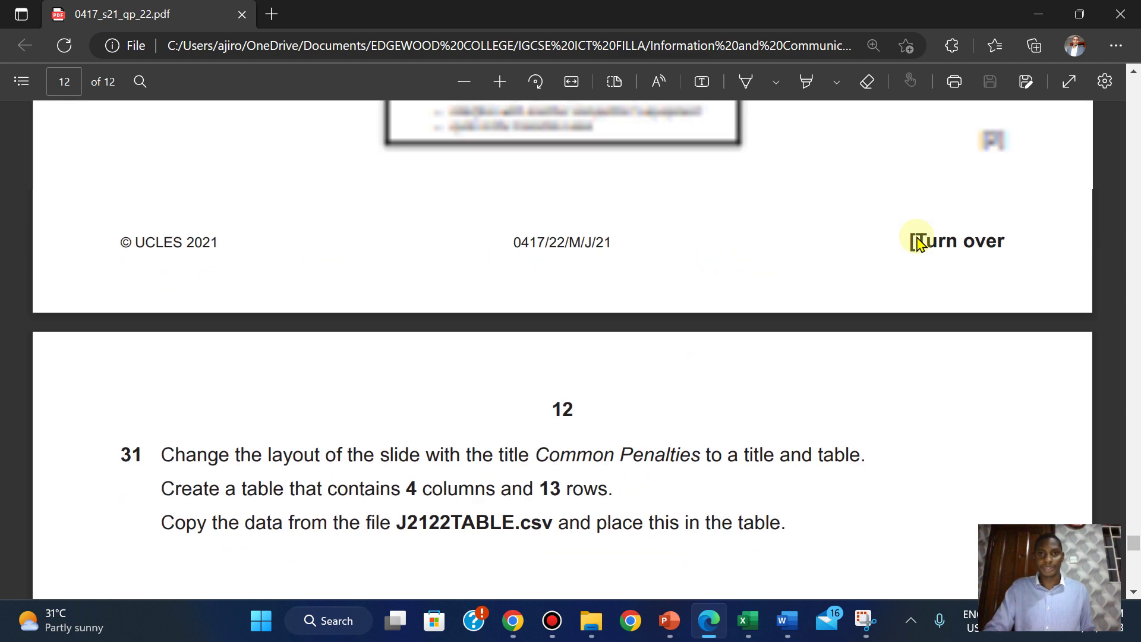
pyautogui.scroll(1, 917, 237)
pyautogui.scroll(-2, 917, 238)
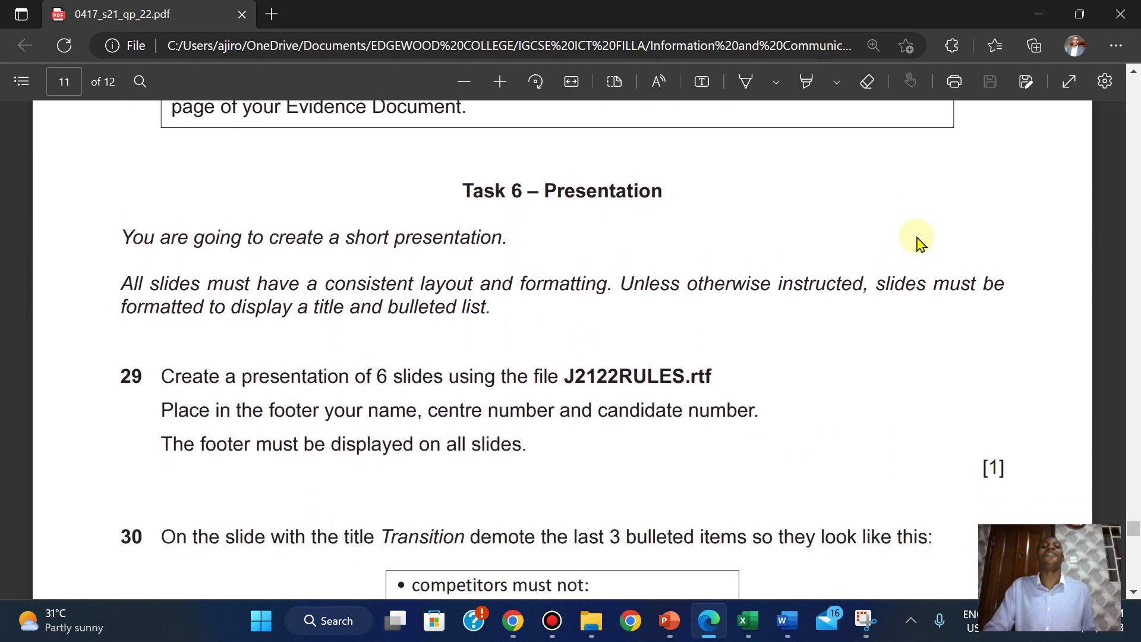
pyautogui.scroll(1, 917, 238)
pyautogui.scroll(-1, 918, 241)
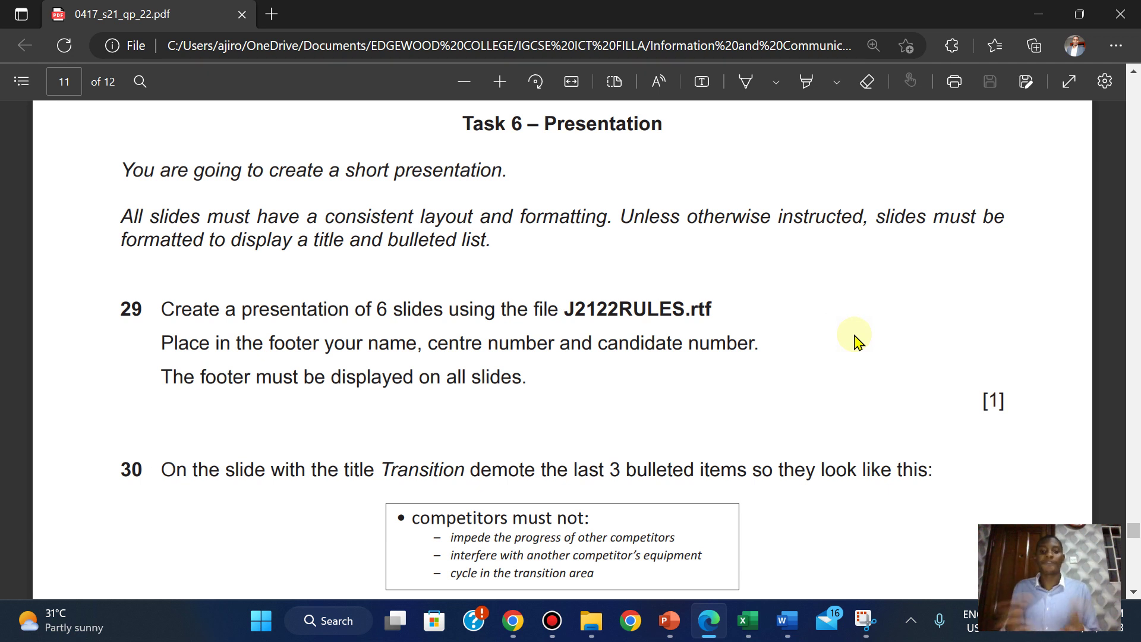
# Step: In PowerPoint's Open view, go to the recent June 2021 source files folder
pyautogui.click(677, 629)
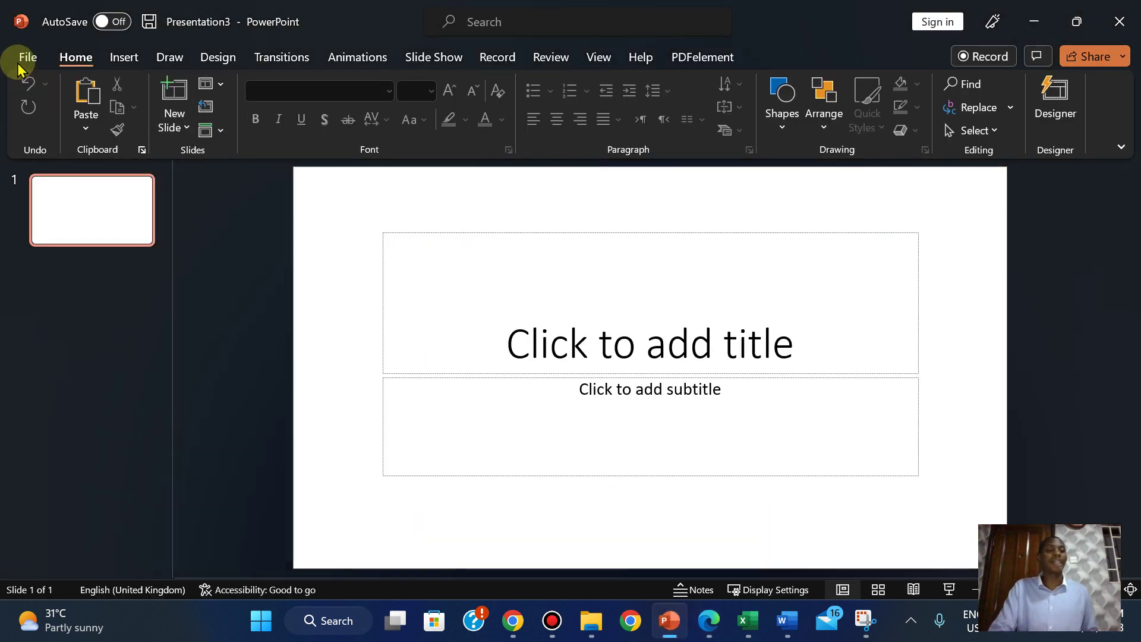
pyautogui.click(19, 62)
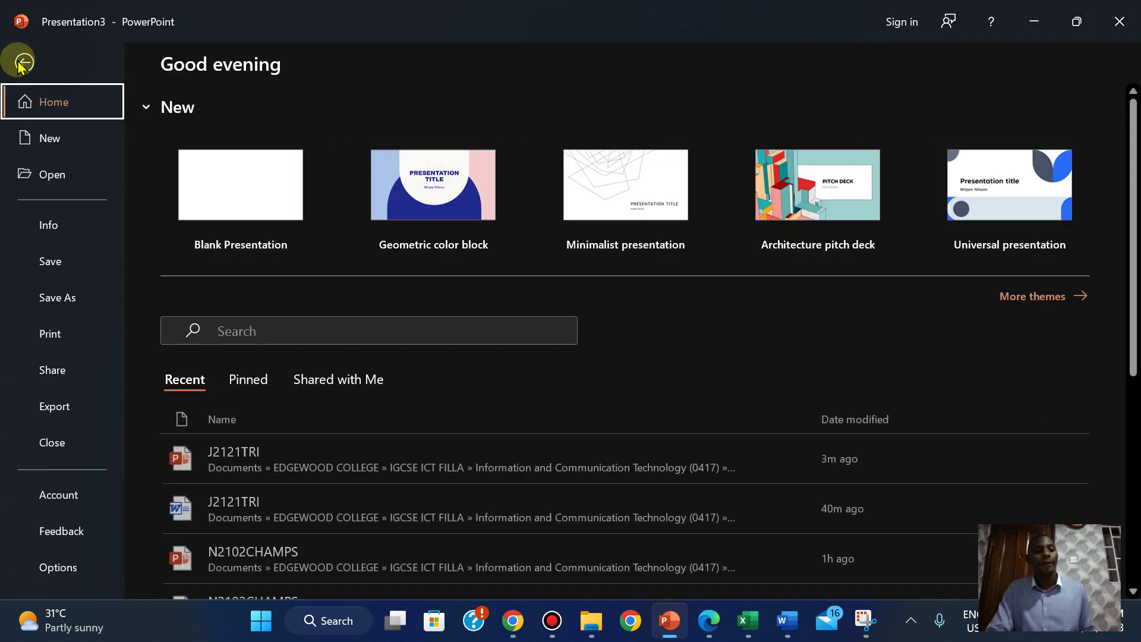
pyautogui.click(51, 191)
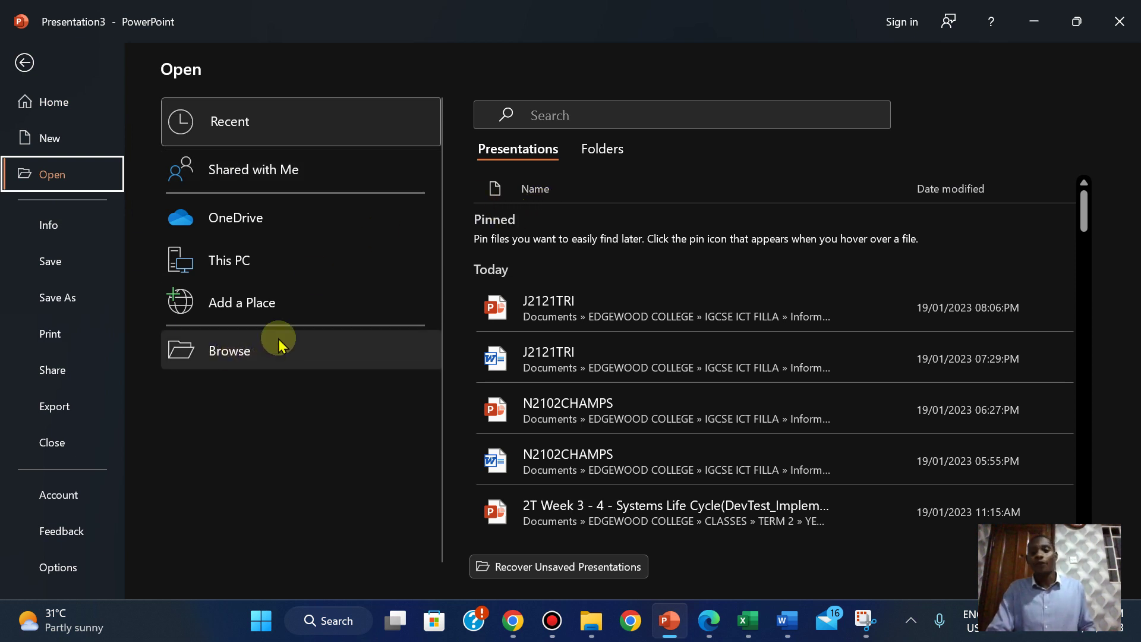
pyautogui.click(600, 153)
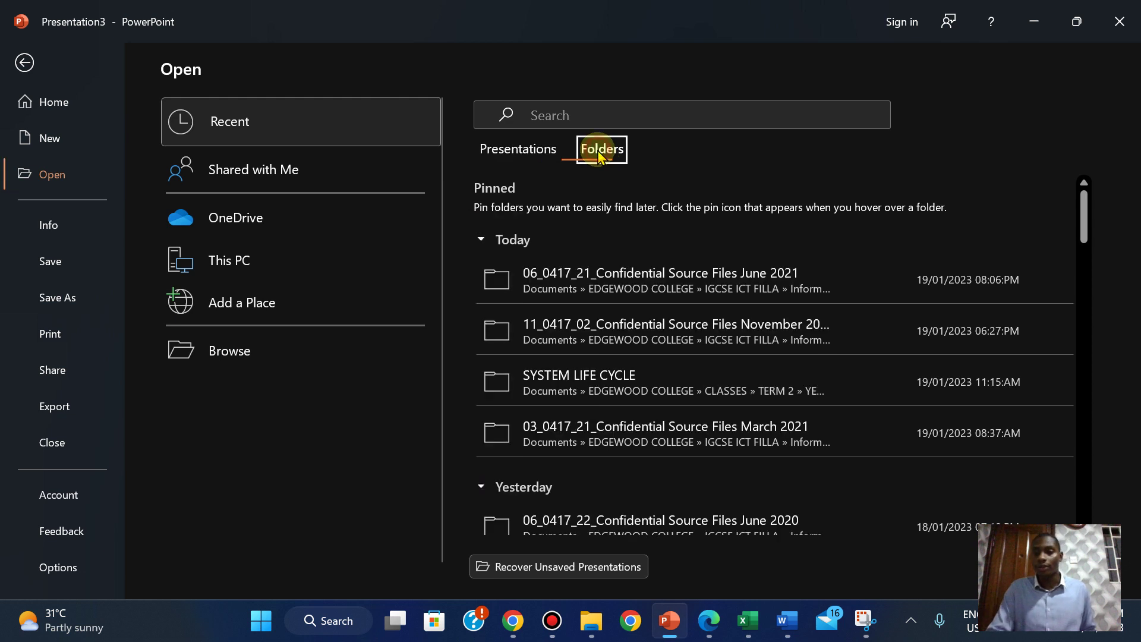
pyautogui.click(687, 272)
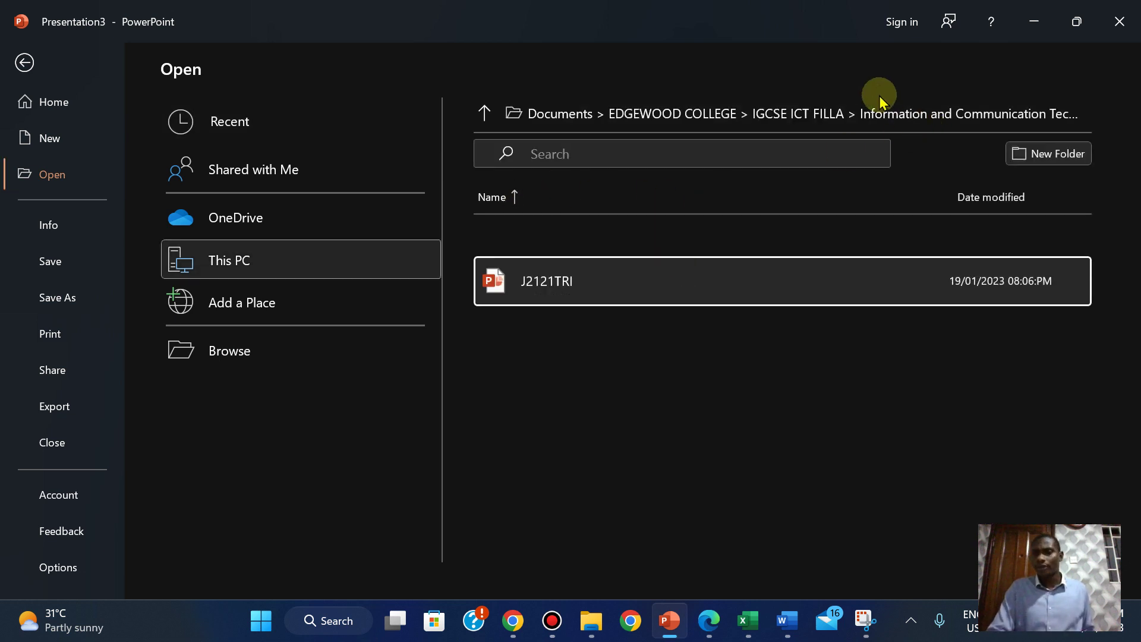
# Step: Browse to the 06_0417_22 source files folder and open J2122RULES
pyautogui.click(860, 113)
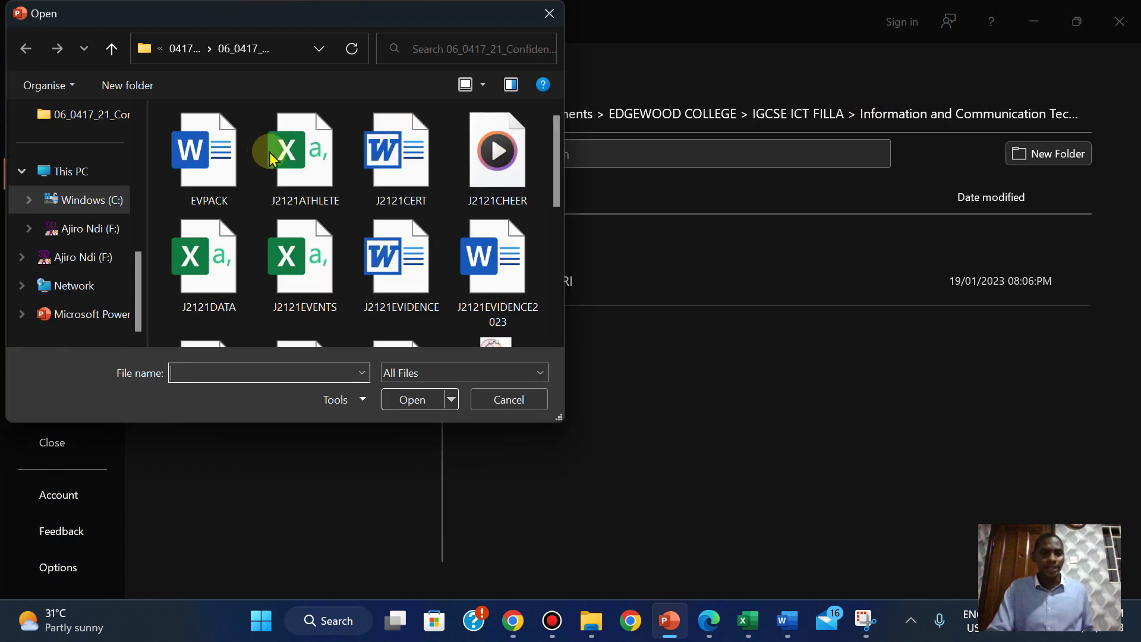
pyautogui.click(176, 51)
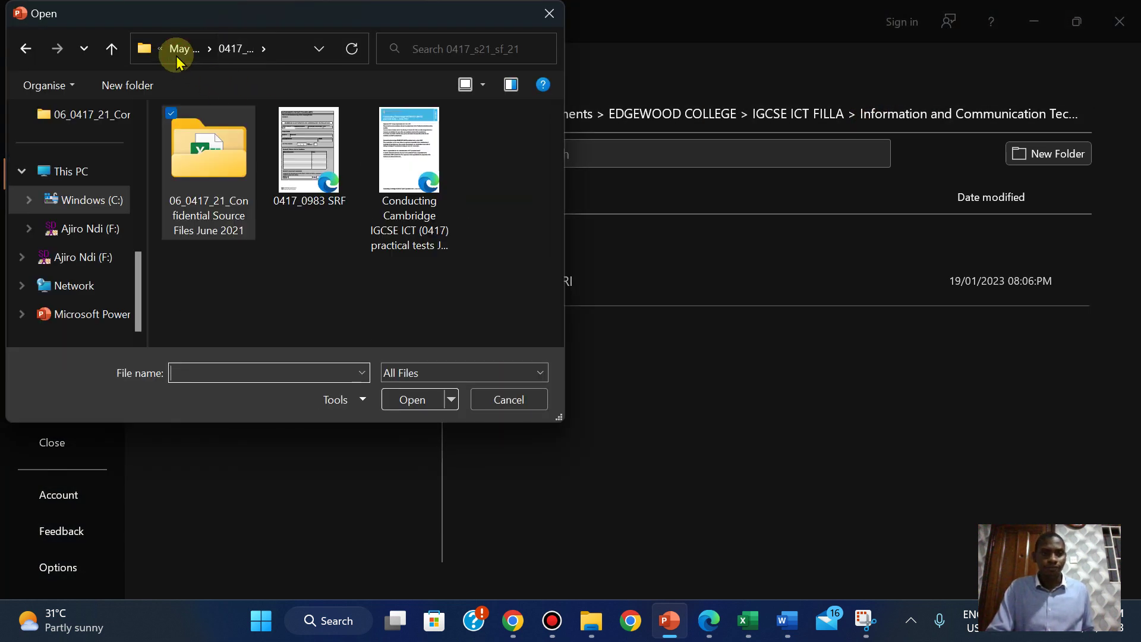
pyautogui.click(176, 56)
pyautogui.doubleClick(317, 149)
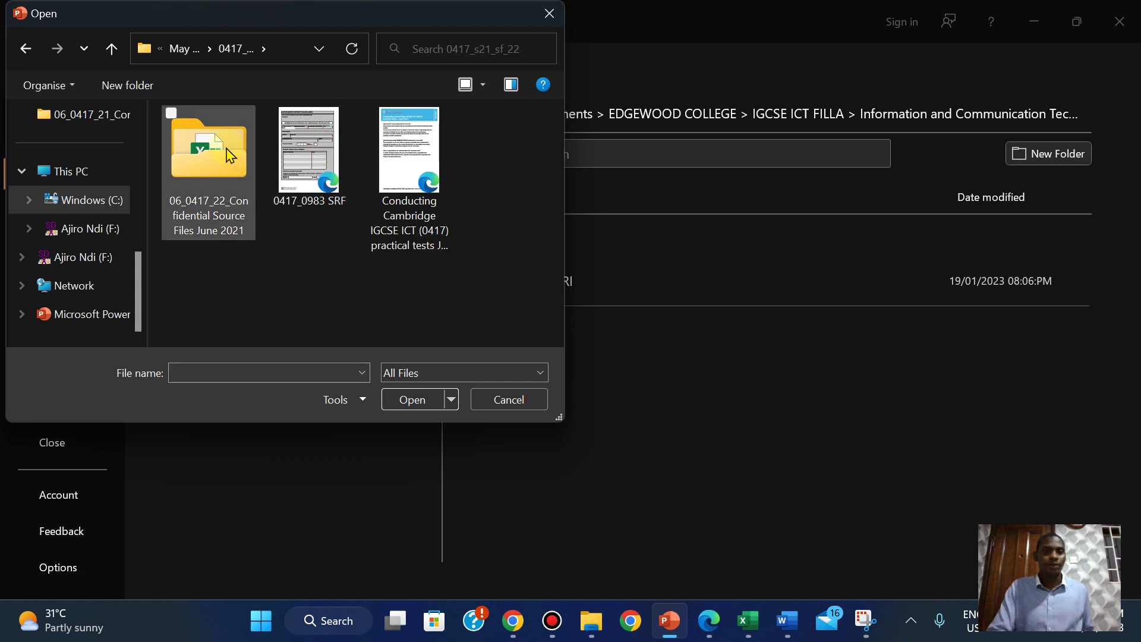
pyautogui.doubleClick(229, 156)
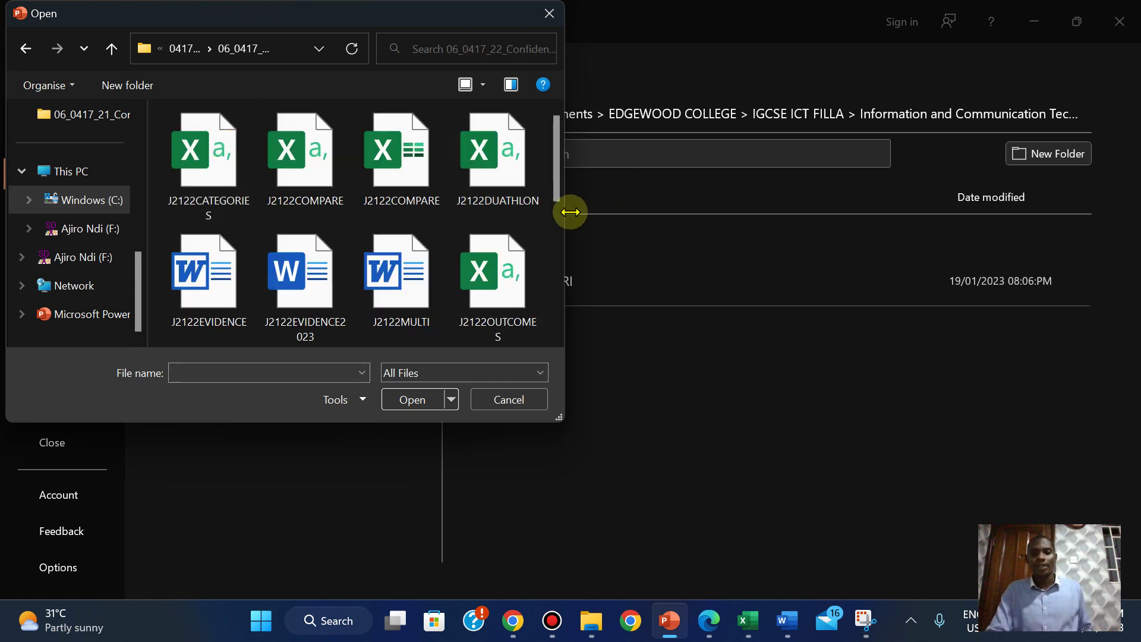
pyautogui.scroll(-3, 556, 223)
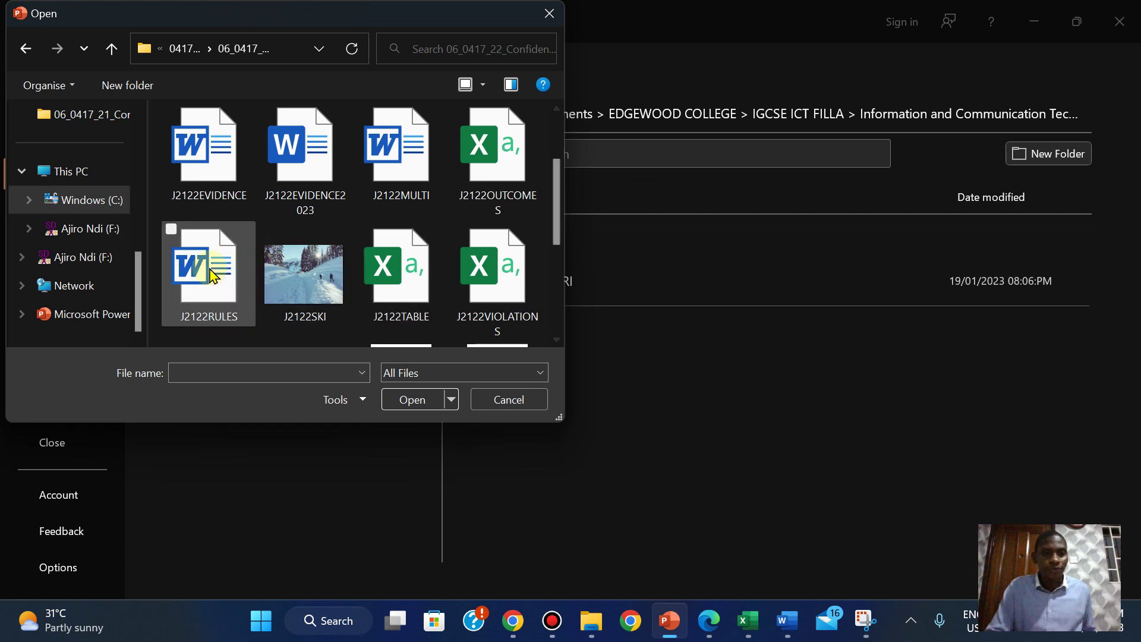
pyautogui.click(208, 268)
pyautogui.click(416, 403)
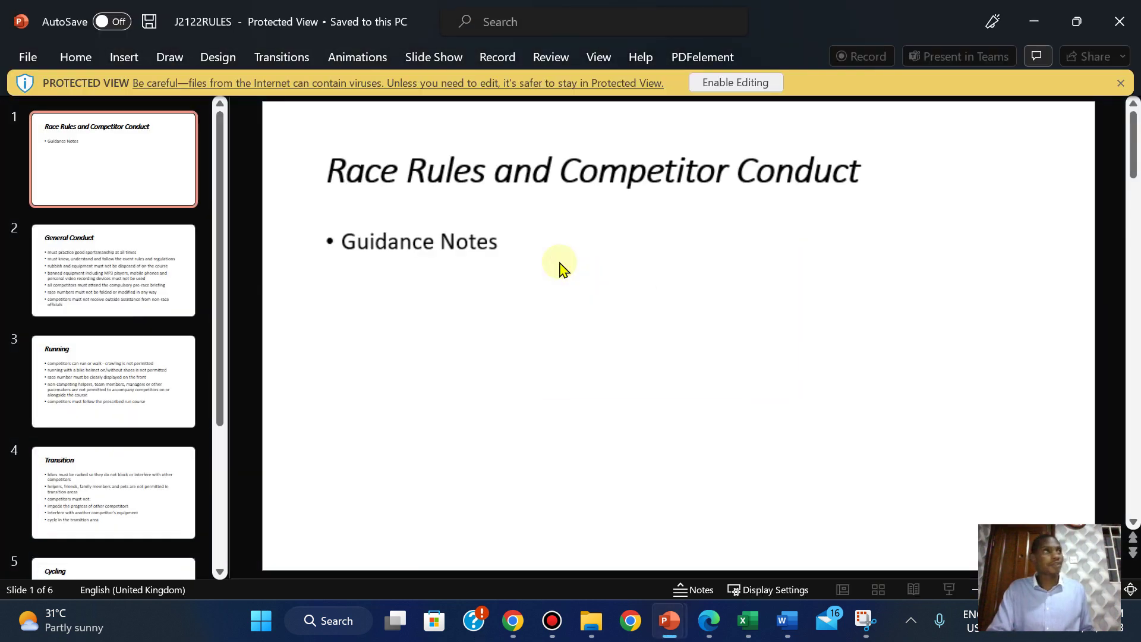
# Step: Enable editing on J2122RULES and return to the exam paper in Edge
pyautogui.click(722, 96)
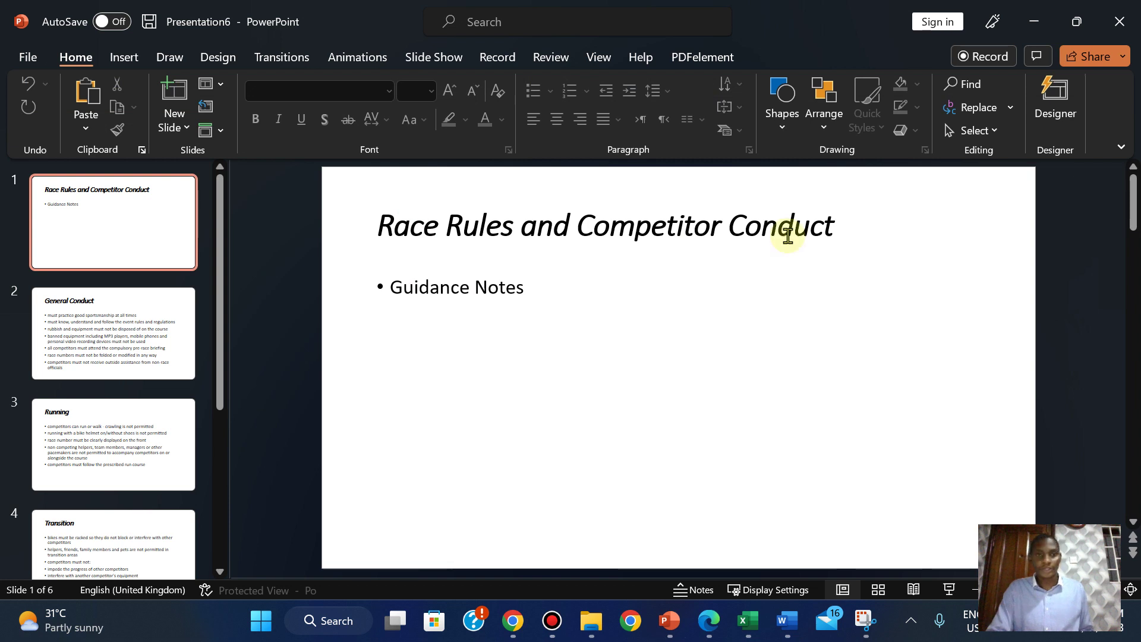
pyautogui.click(709, 632)
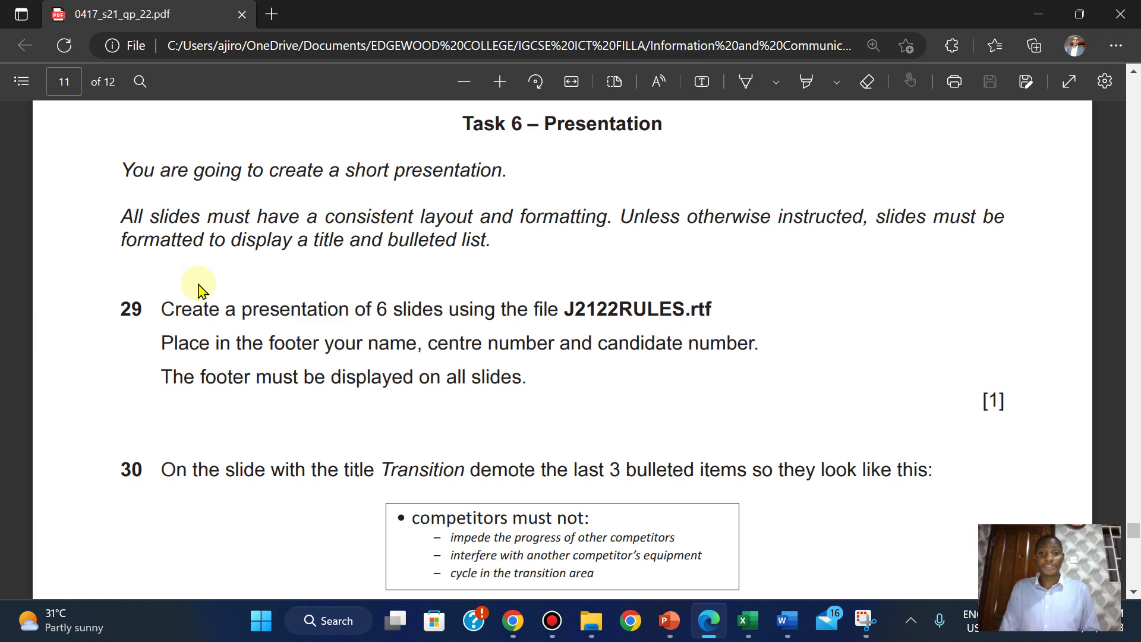
pyautogui.moveTo(670, 621)
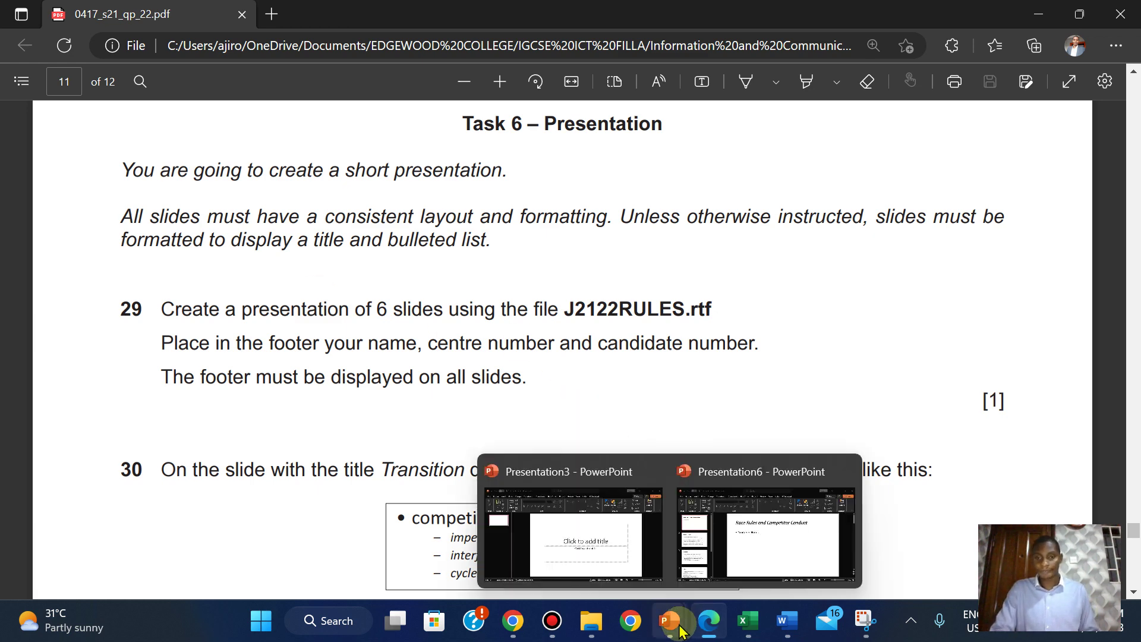
pyautogui.click(760, 555)
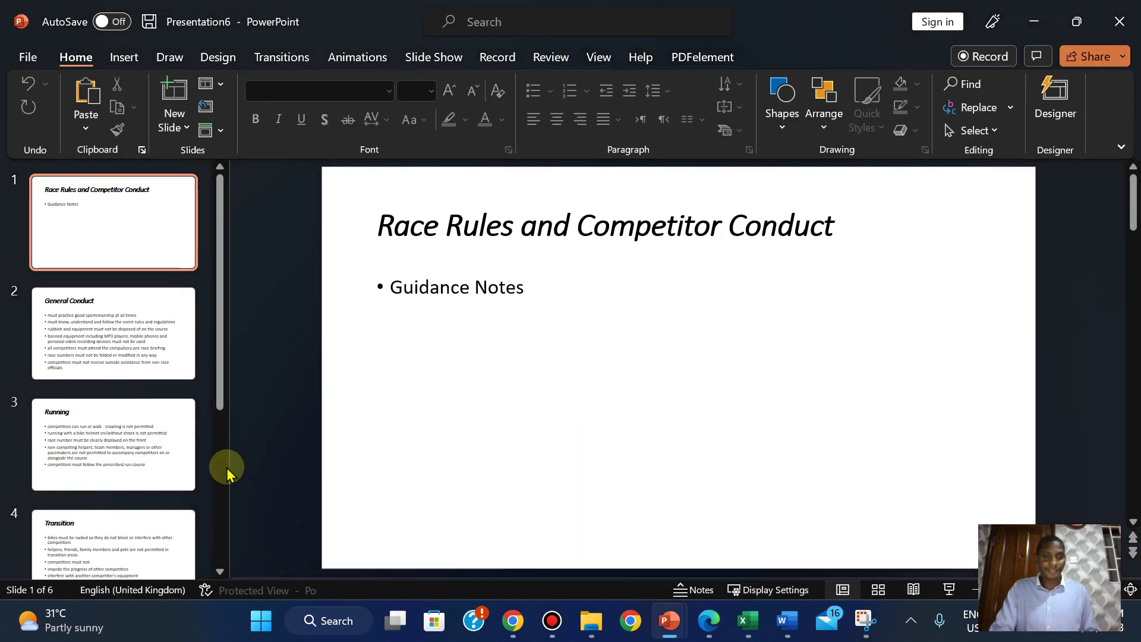
pyautogui.scroll(-5, 220, 473)
pyautogui.scroll(5, 222, 183)
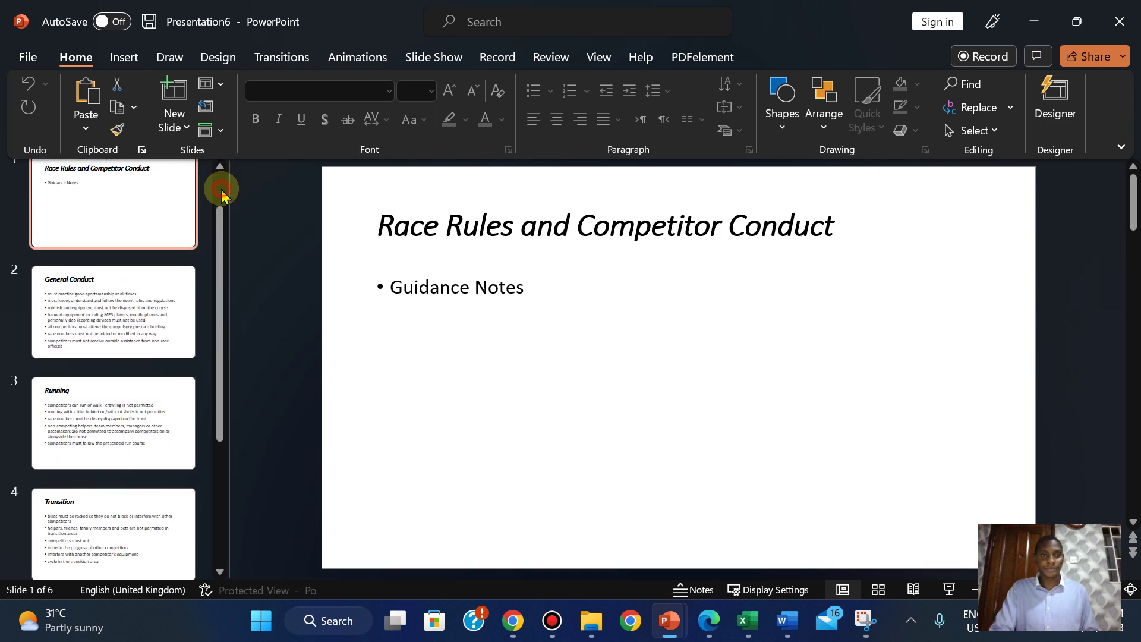
pyautogui.click(709, 621)
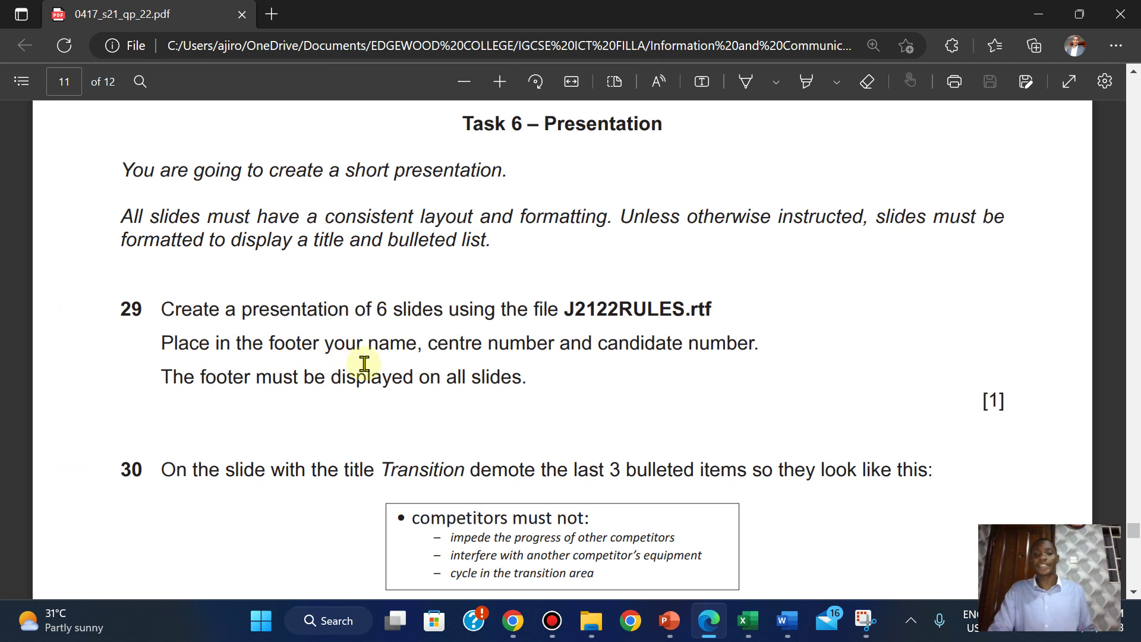
pyautogui.moveTo(671, 632)
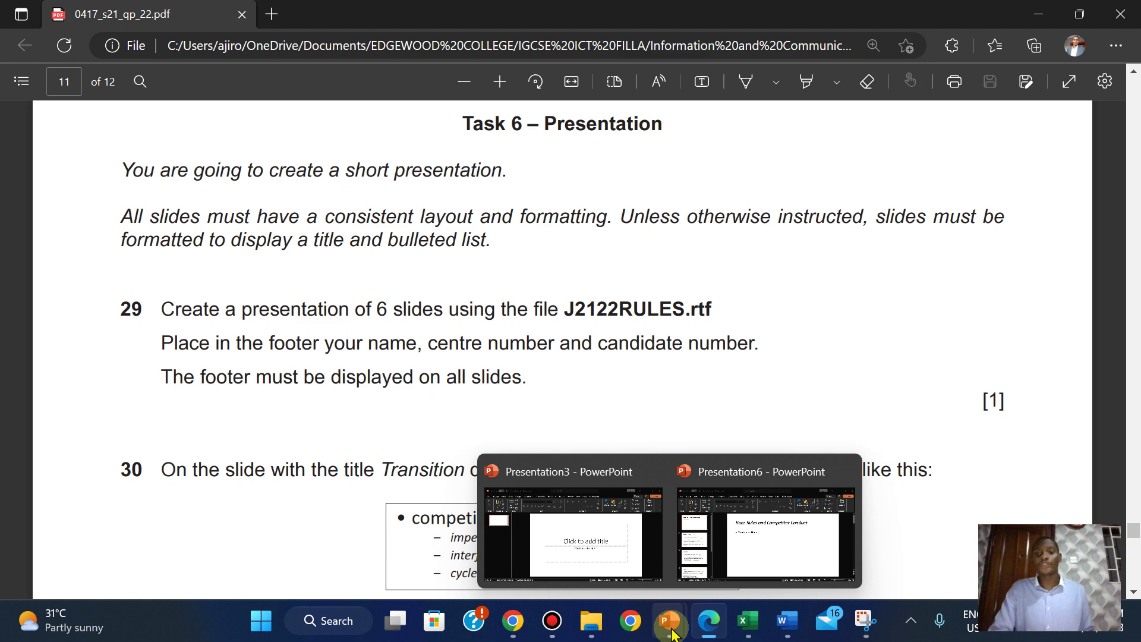
pyautogui.click(759, 569)
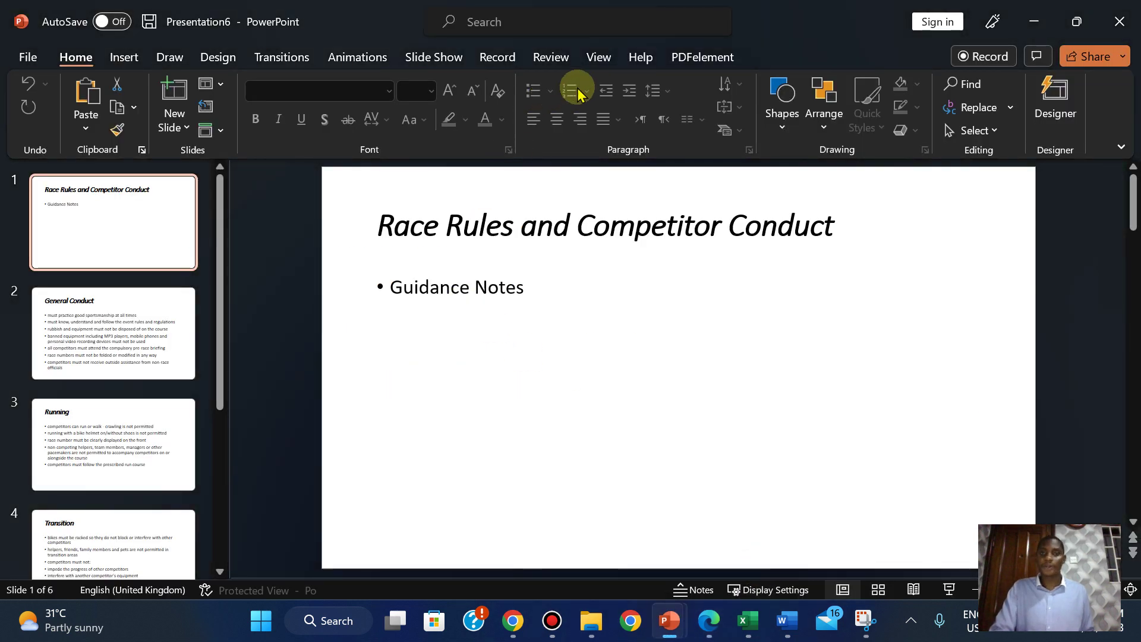
# Step: Enter Slide Master view, select the top master, and bring up Header & Footer
pyautogui.click(597, 57)
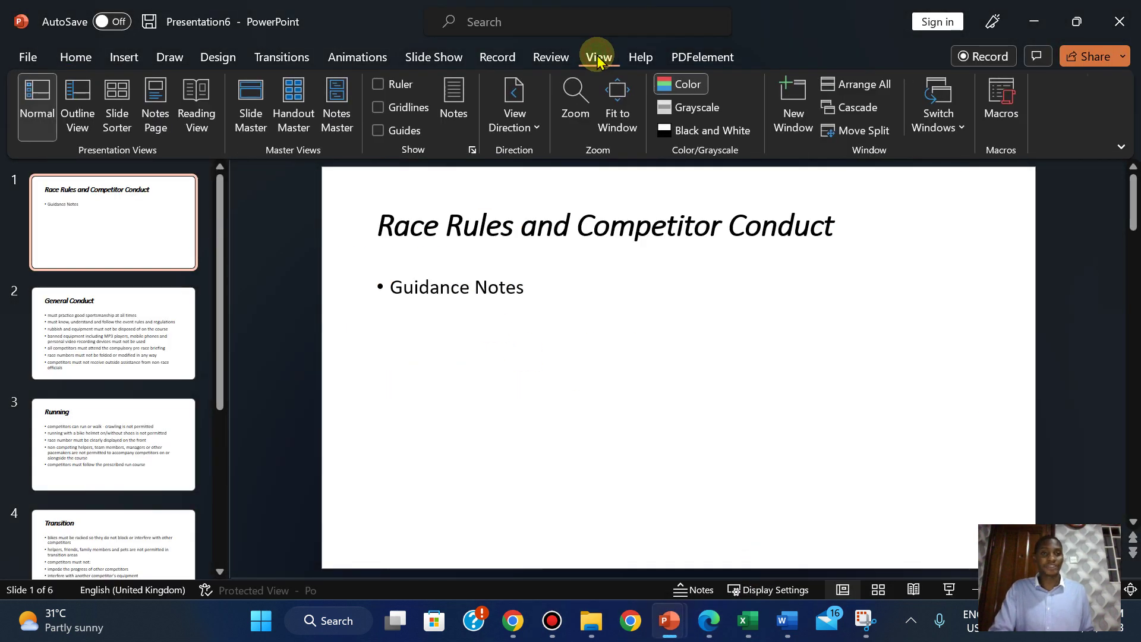
pyautogui.click(266, 121)
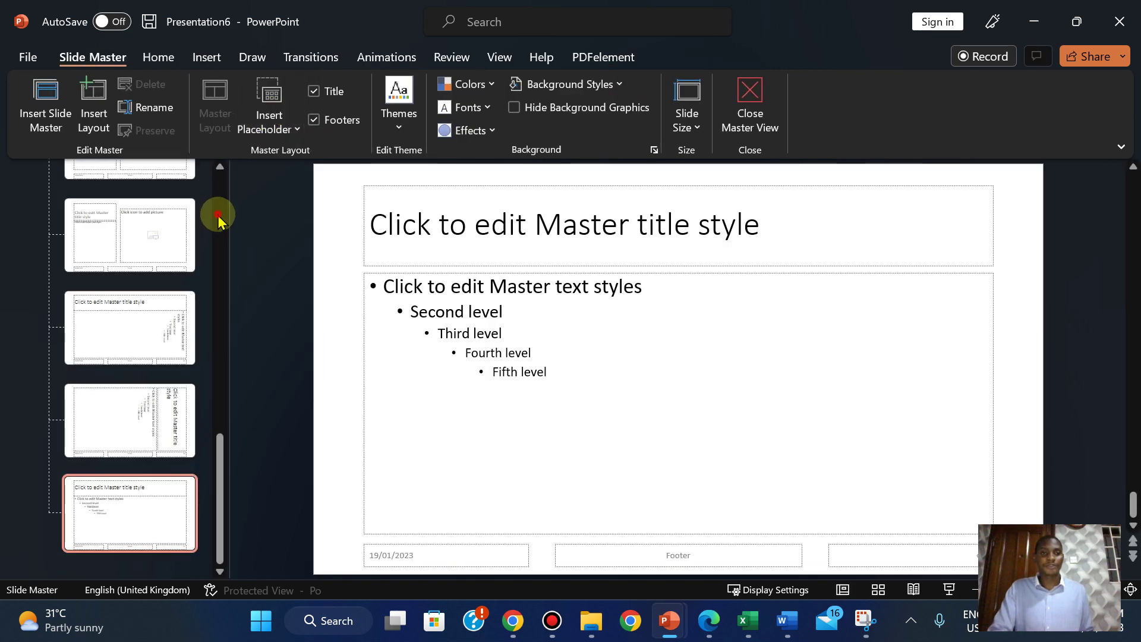
pyautogui.click(218, 215)
pyautogui.click(125, 225)
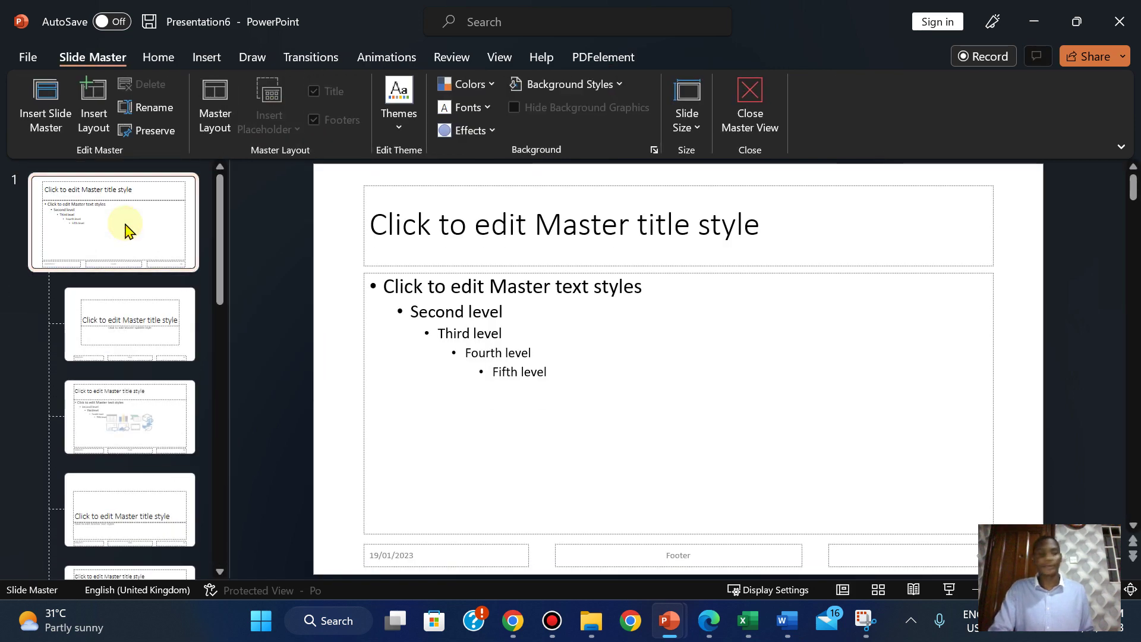
pyautogui.click(203, 56)
pyautogui.click(823, 104)
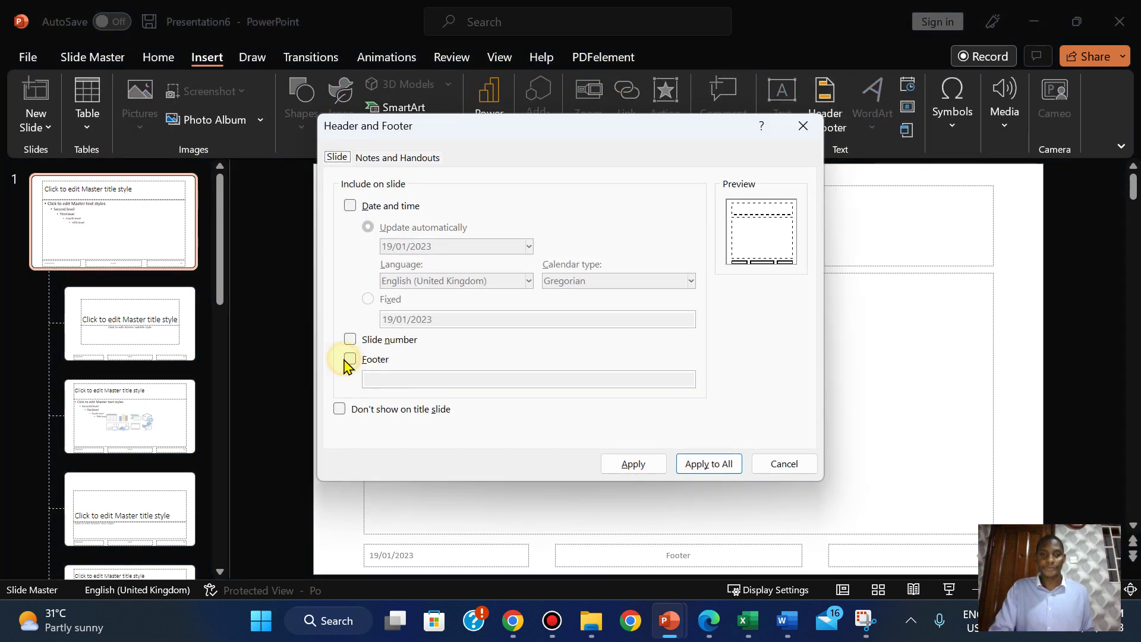
# Step: Add a footer with the candidate's name, centre and candidate number to all slides
pyautogui.click(349, 360)
pyautogui.click(380, 379)
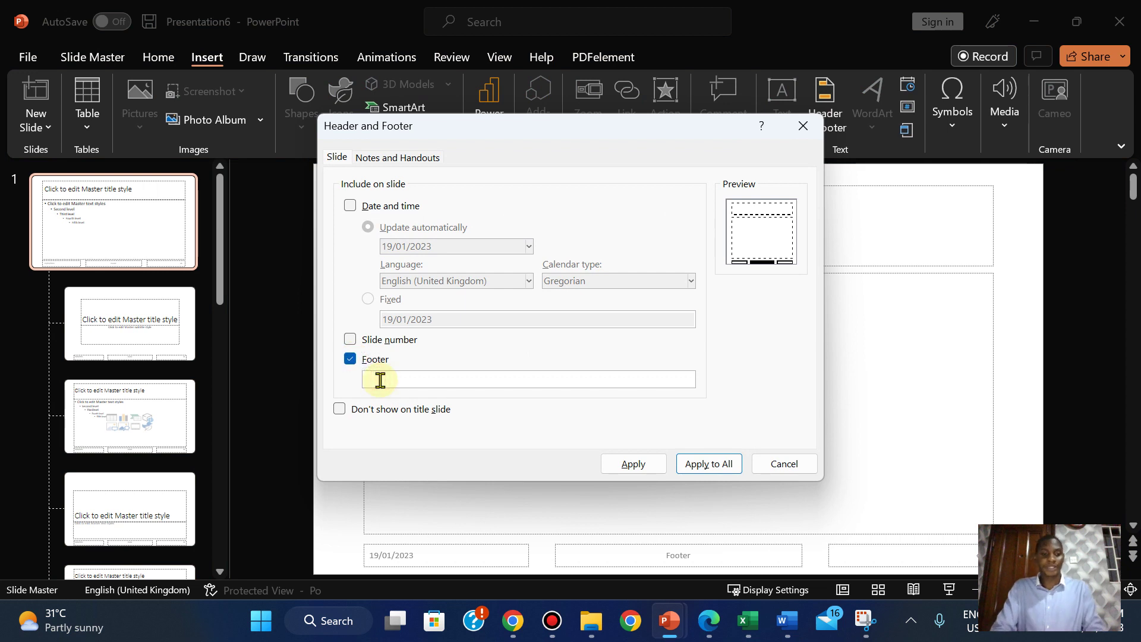
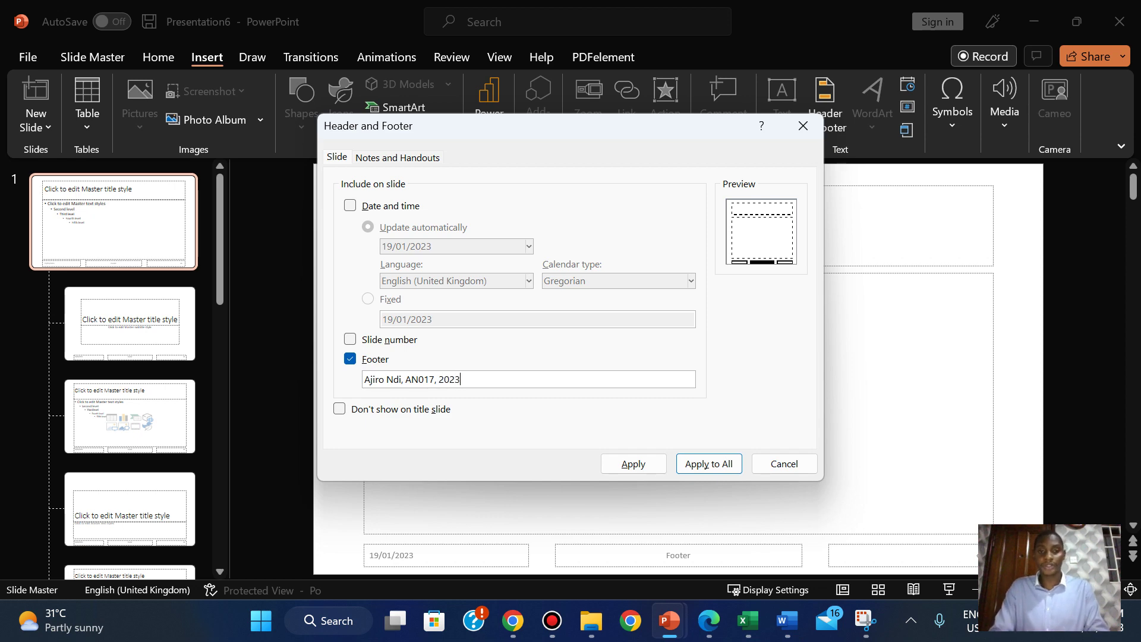
pyautogui.click(709, 621)
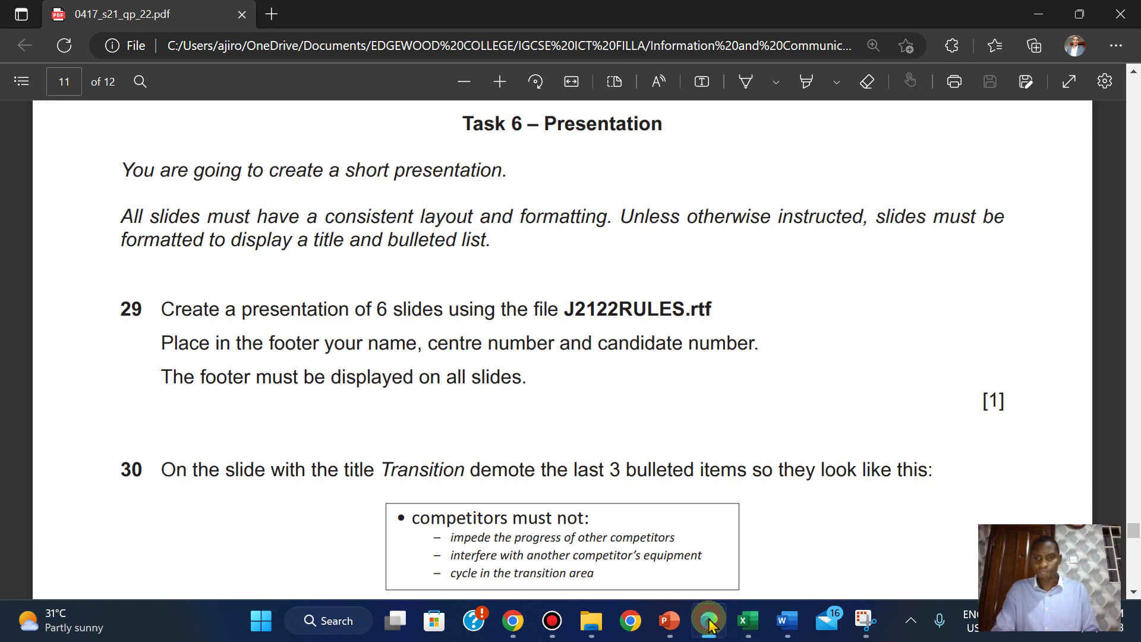
pyautogui.click(709, 621)
pyautogui.click(704, 459)
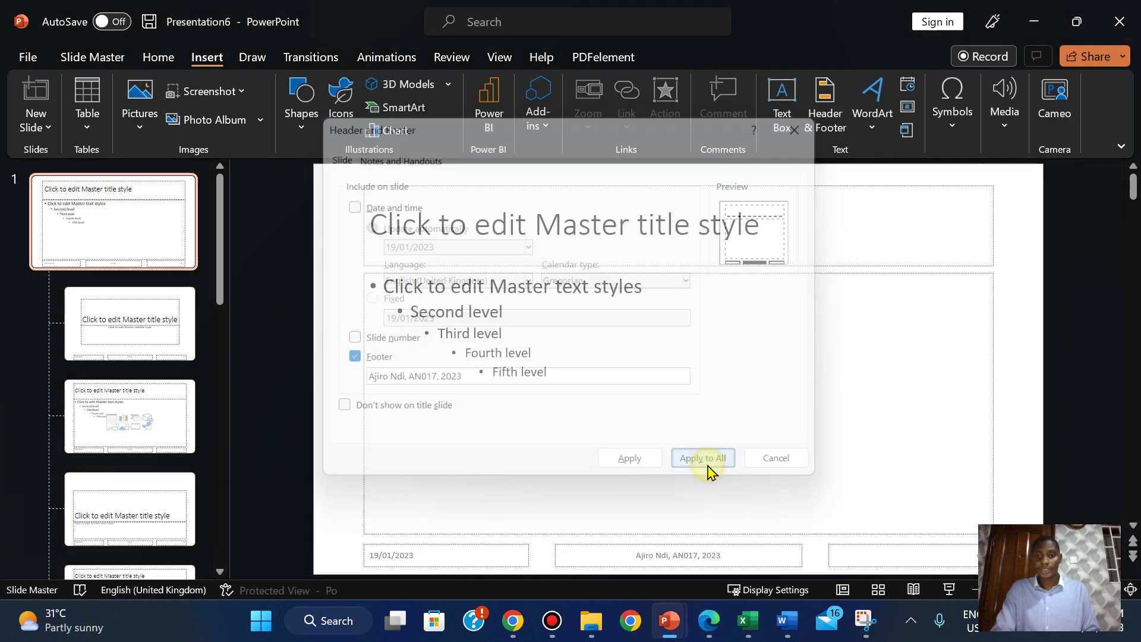
pyautogui.click(639, 554)
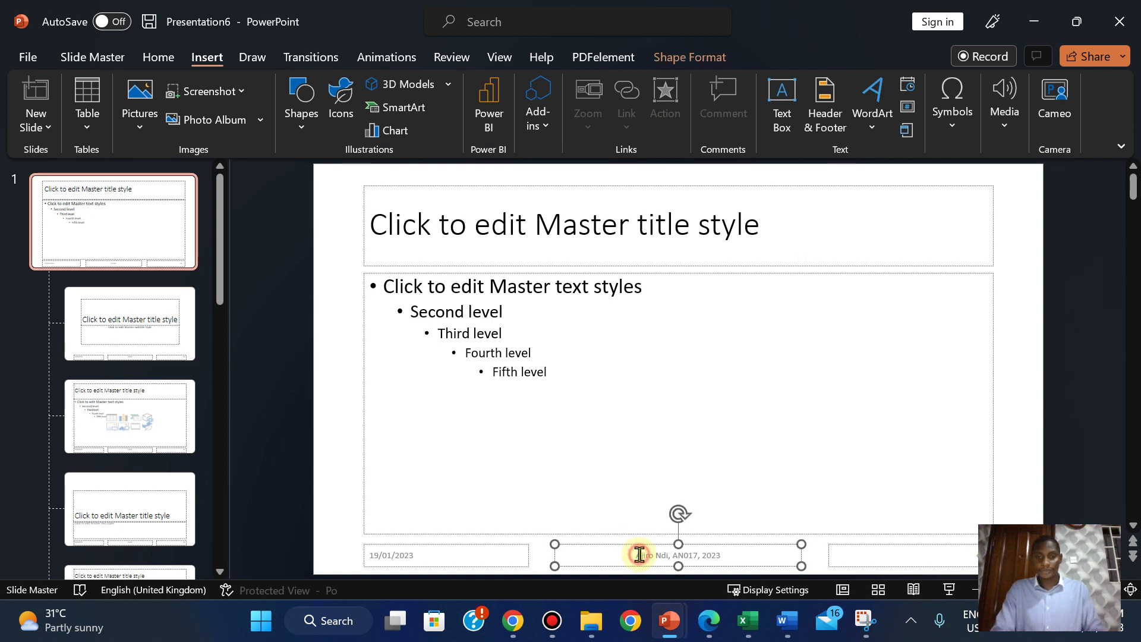
pyautogui.tripleClick(636, 553)
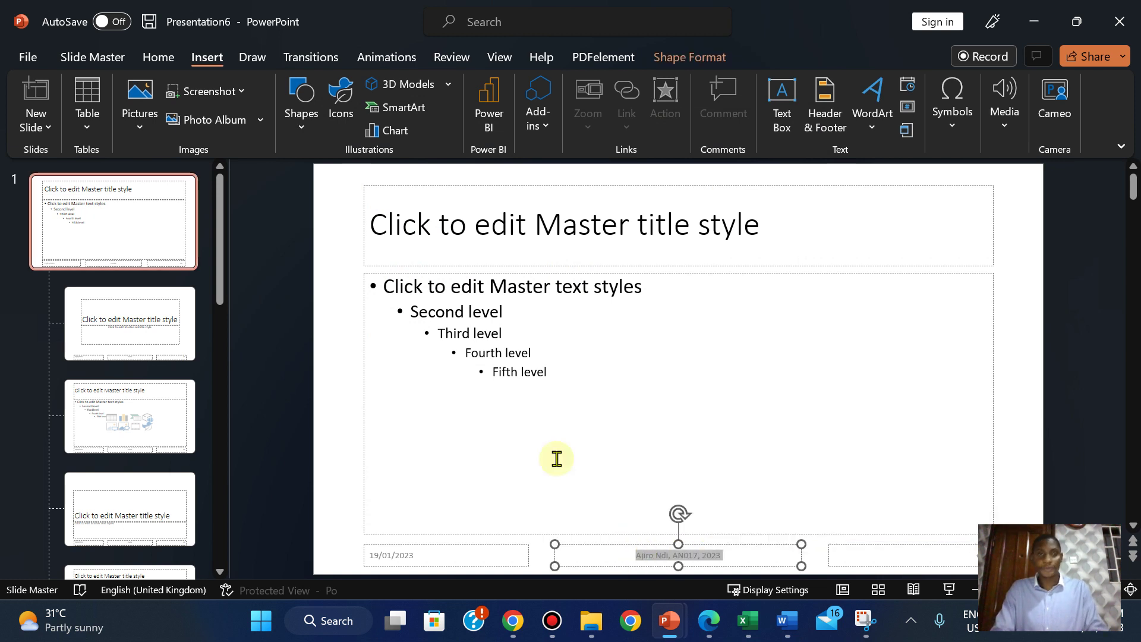
# Step: Make the master footer text bold and 20 pt
pyautogui.click(157, 56)
pyautogui.click(225, 120)
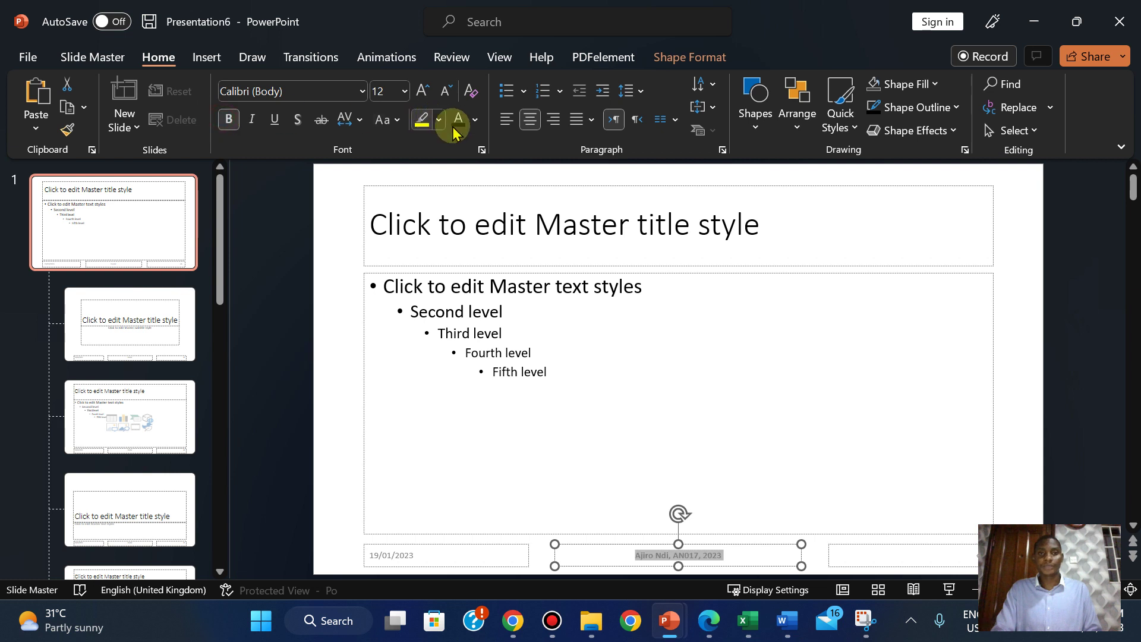
pyautogui.click(404, 91)
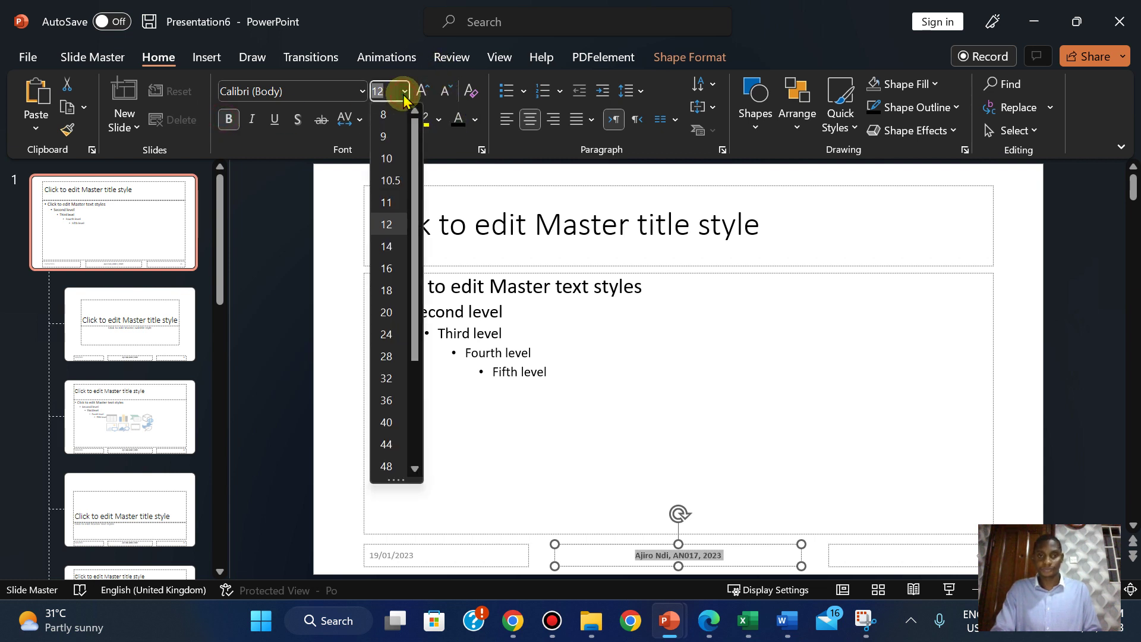
pyautogui.click(385, 313)
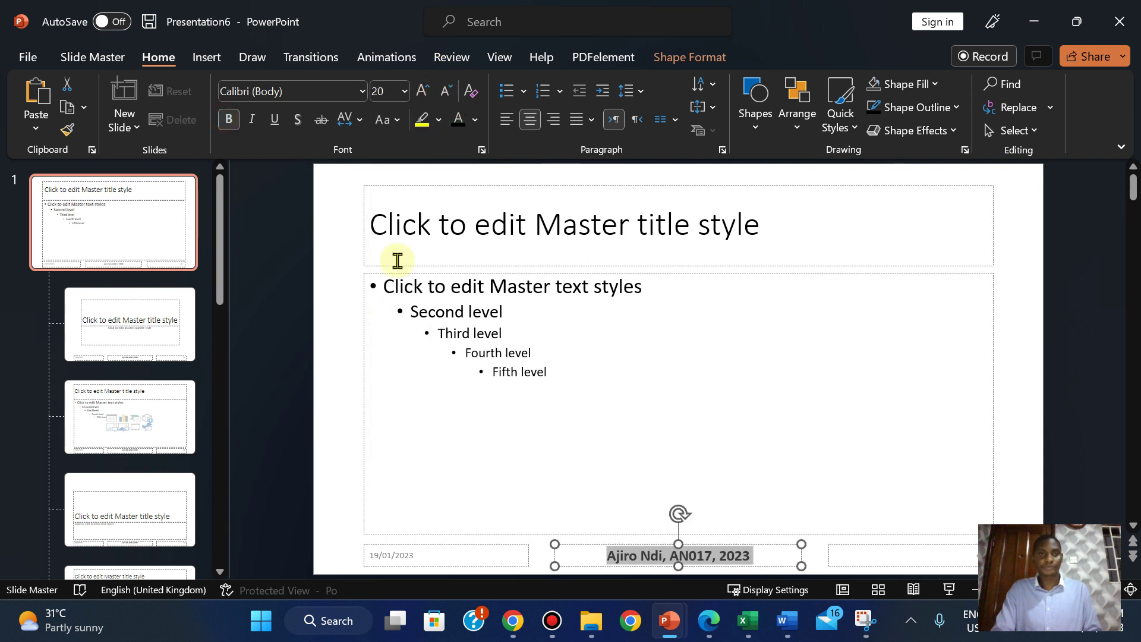
pyautogui.click(1018, 502)
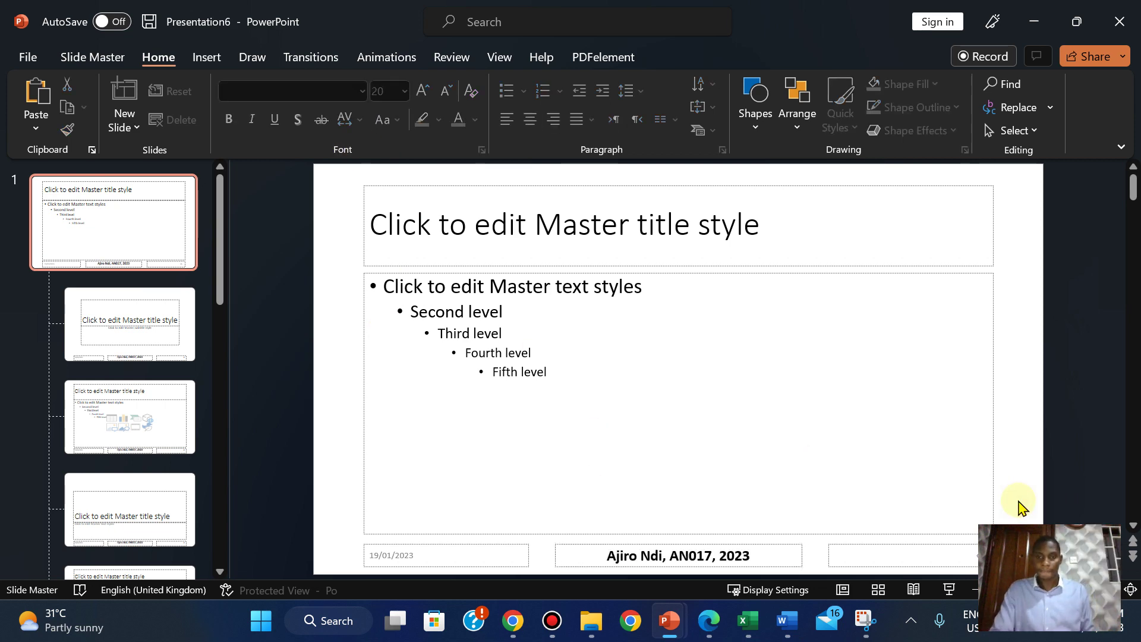
# Step: Highlight the three lines of question 29 in green in the exam paper
pyautogui.click(708, 620)
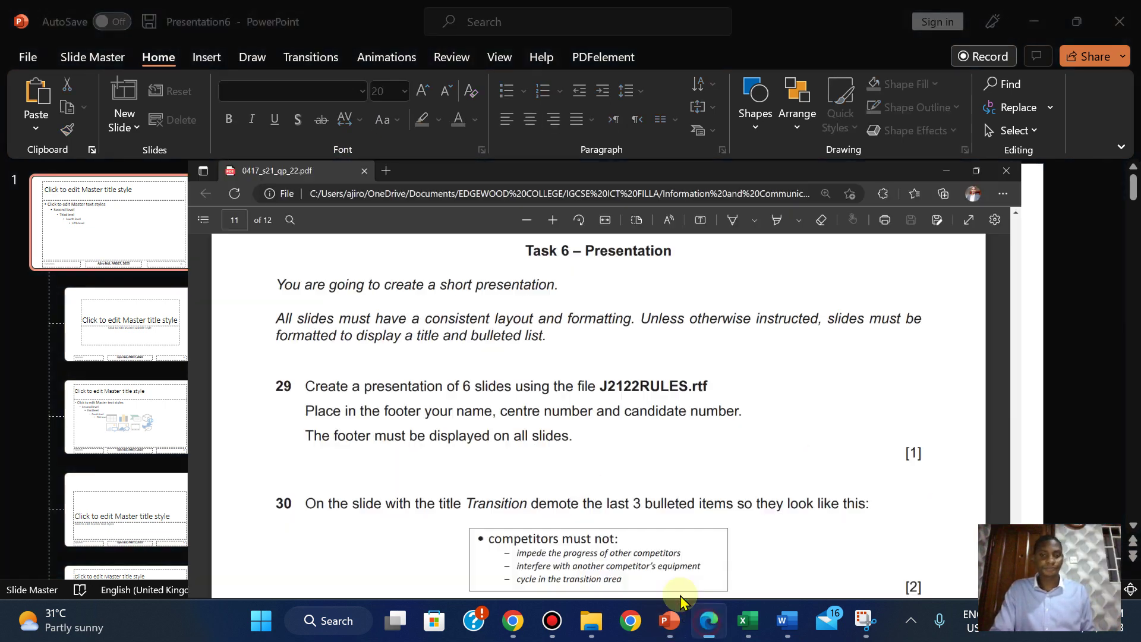
pyautogui.moveTo(163, 309); pyautogui.dragTo(1004, 407)
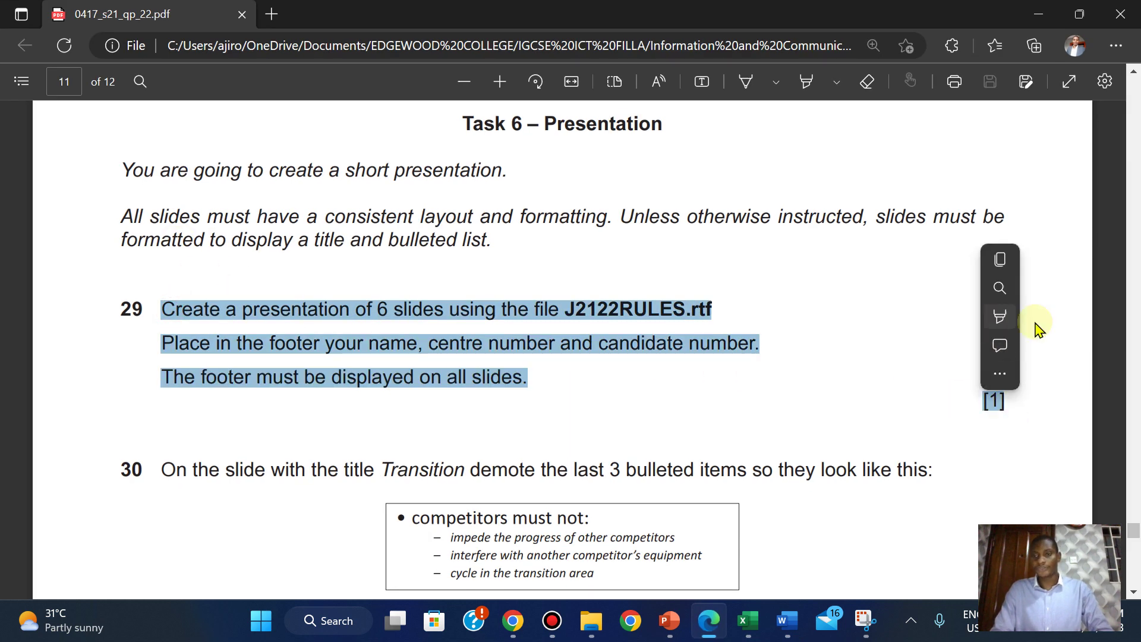
pyautogui.moveTo(1005, 316)
pyautogui.click(901, 346)
pyautogui.scroll(-3, 902, 347)
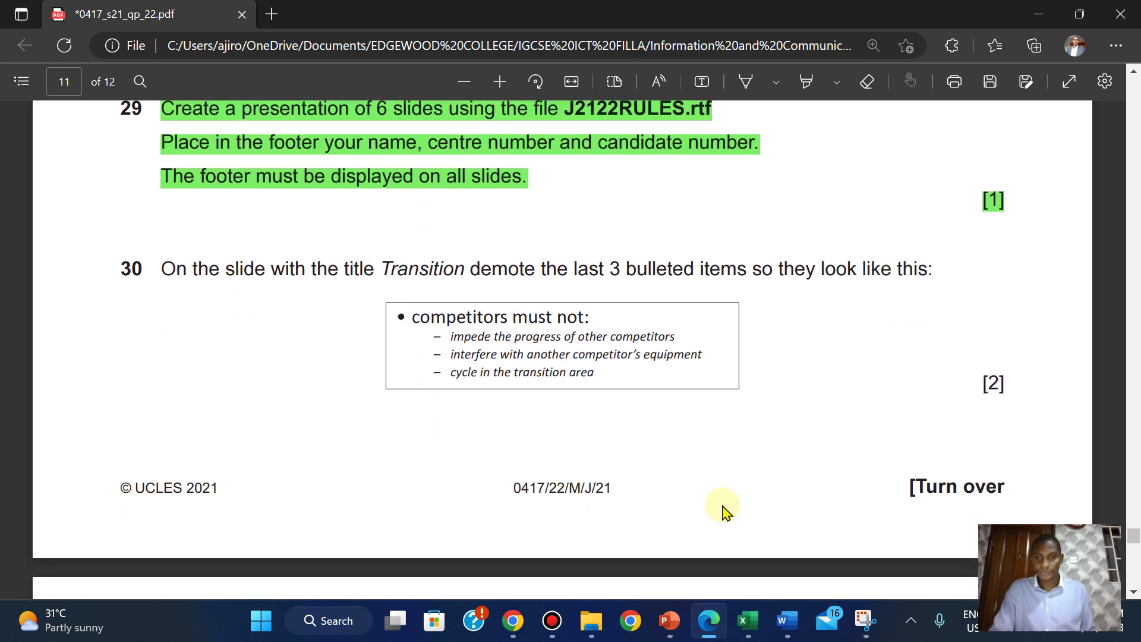
# Step: Copy the file name J2122RULES from question 29
pyautogui.moveTo(670, 621)
pyautogui.click(767, 523)
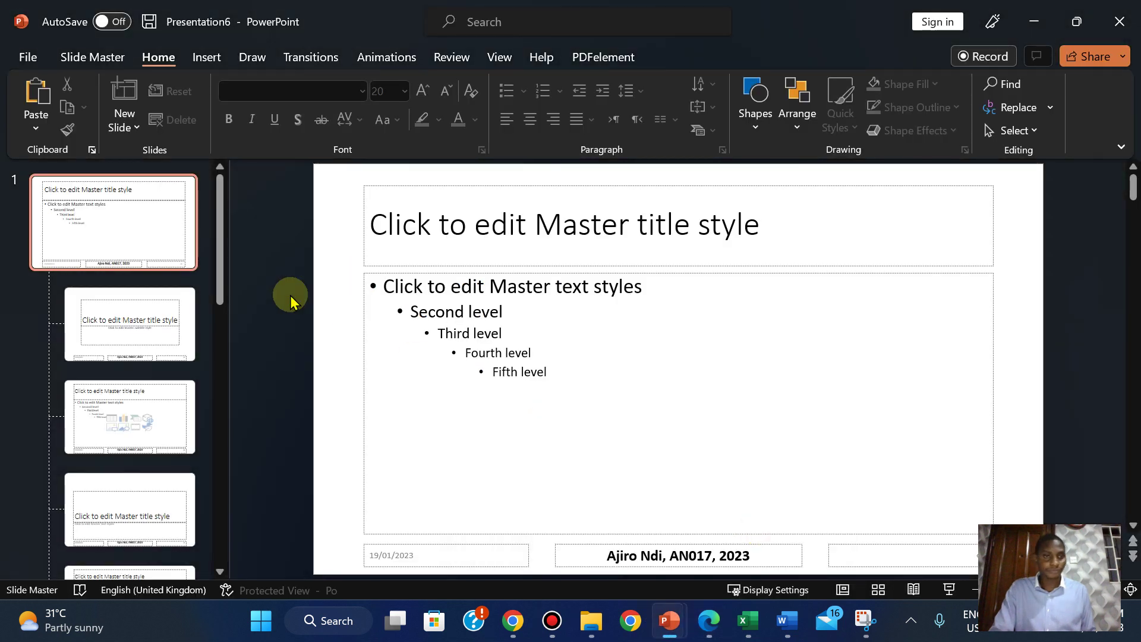
pyautogui.moveTo(709, 620)
pyautogui.click(733, 480)
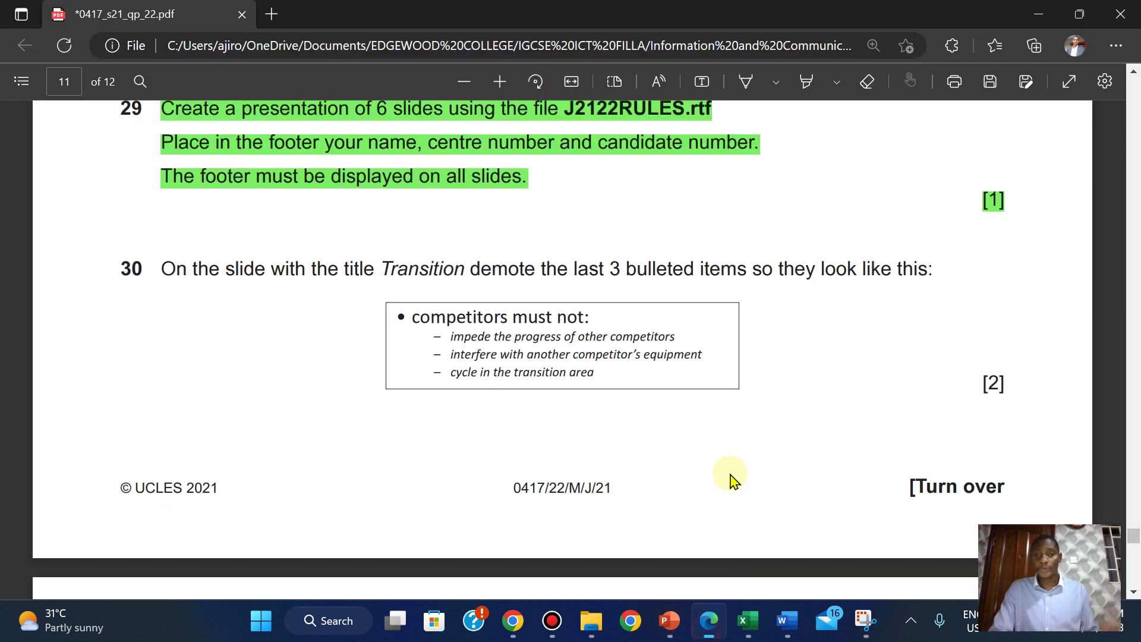
pyautogui.scroll(2, 785, 186)
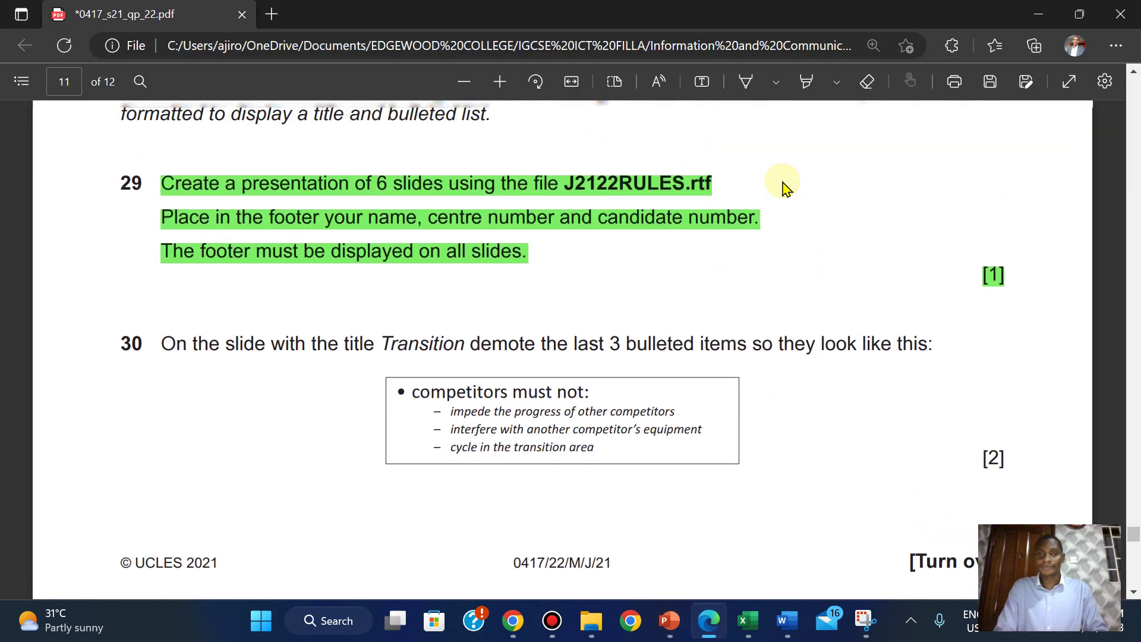
pyautogui.moveTo(569, 245); pyautogui.dragTo(685, 245)
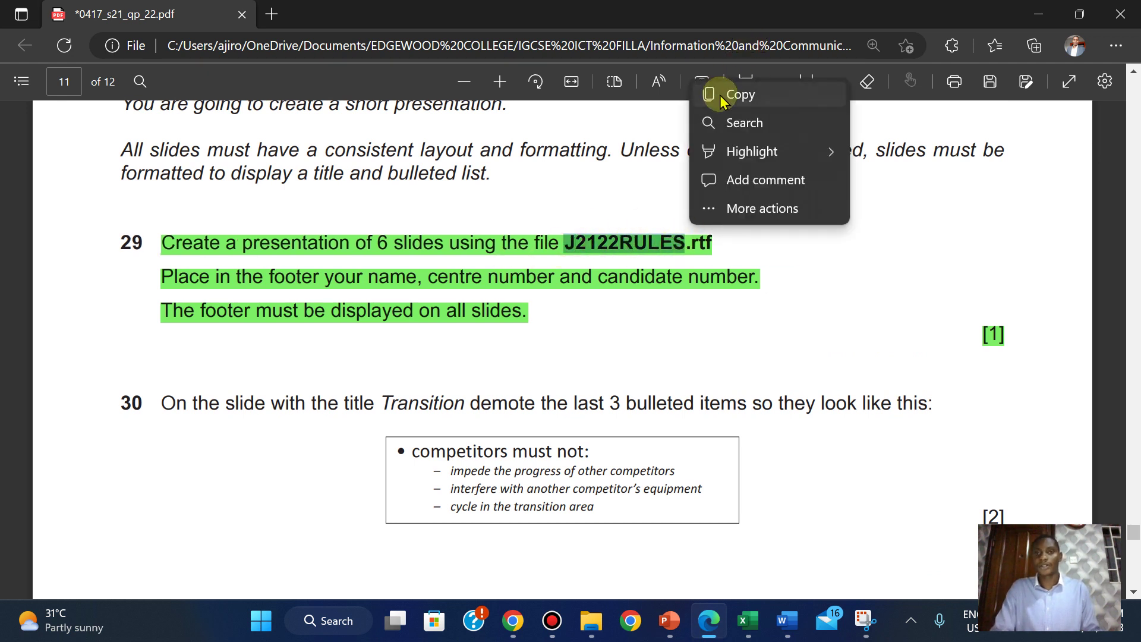
pyautogui.click(719, 94)
# Step: Save As J2122RULES, pasting the copied name, in the June 2021 source files folder
pyautogui.moveTo(669, 620)
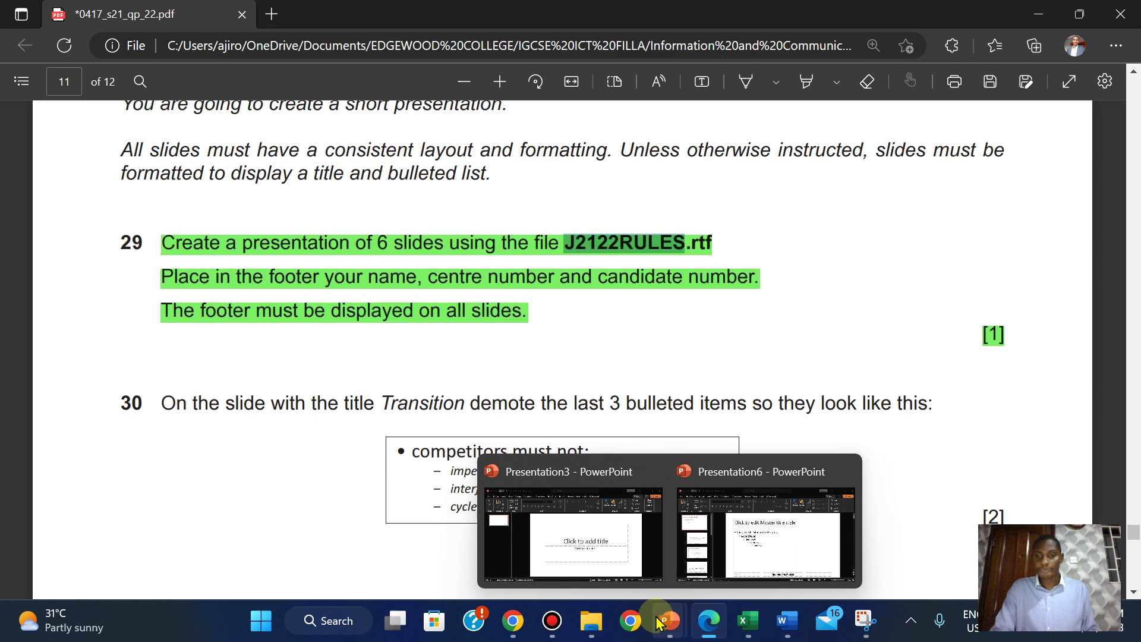
pyautogui.click(739, 550)
pyautogui.click(19, 60)
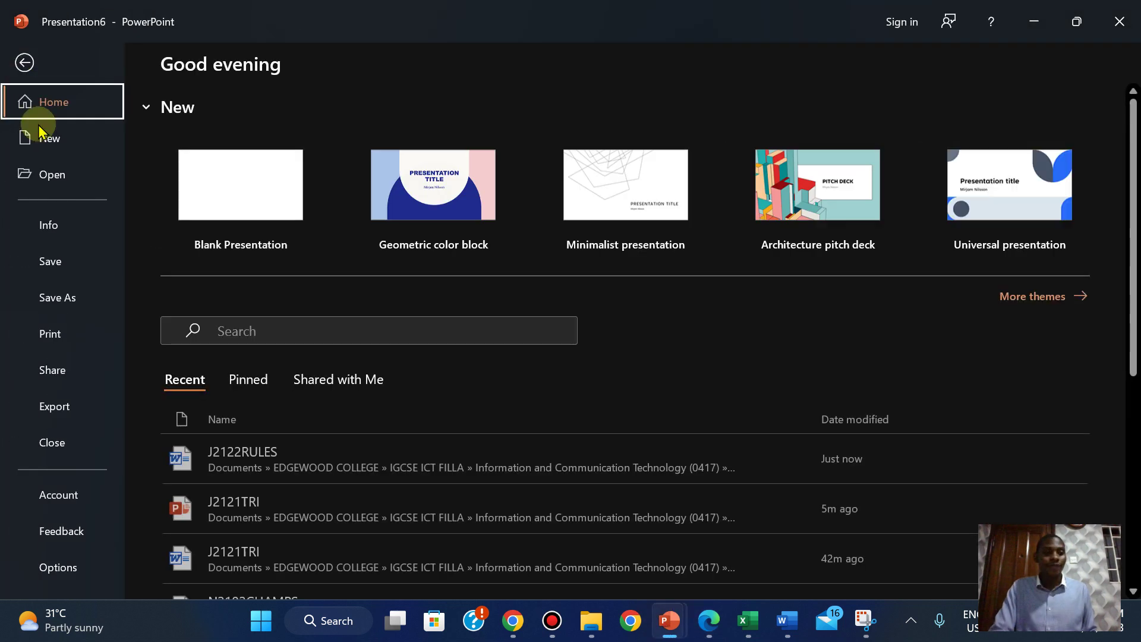
pyautogui.click(56, 295)
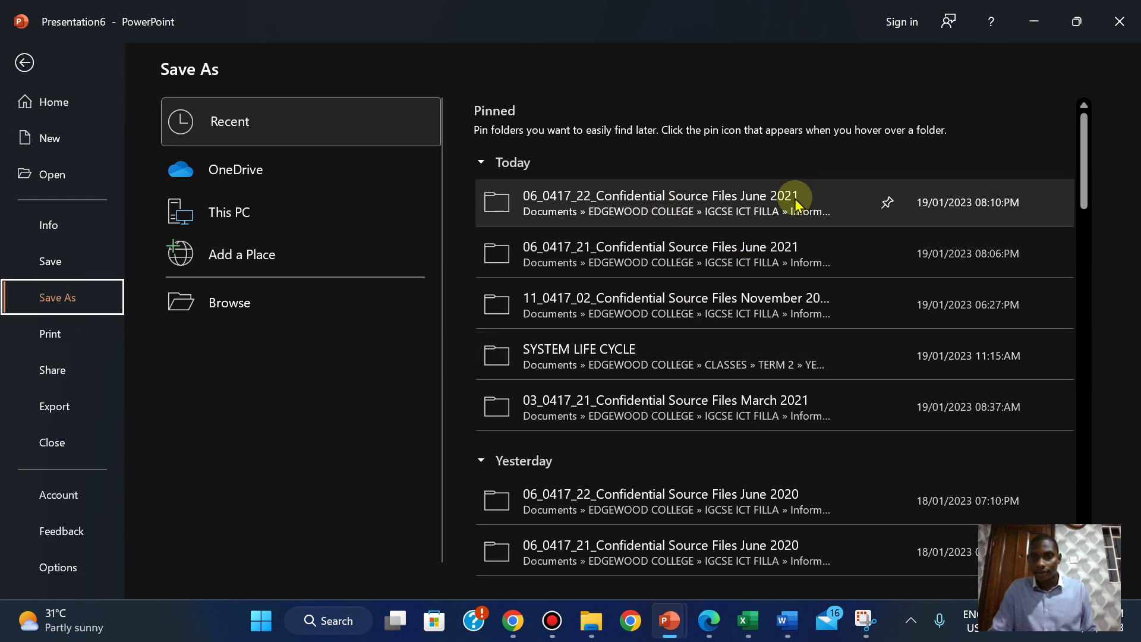
pyautogui.click(763, 202)
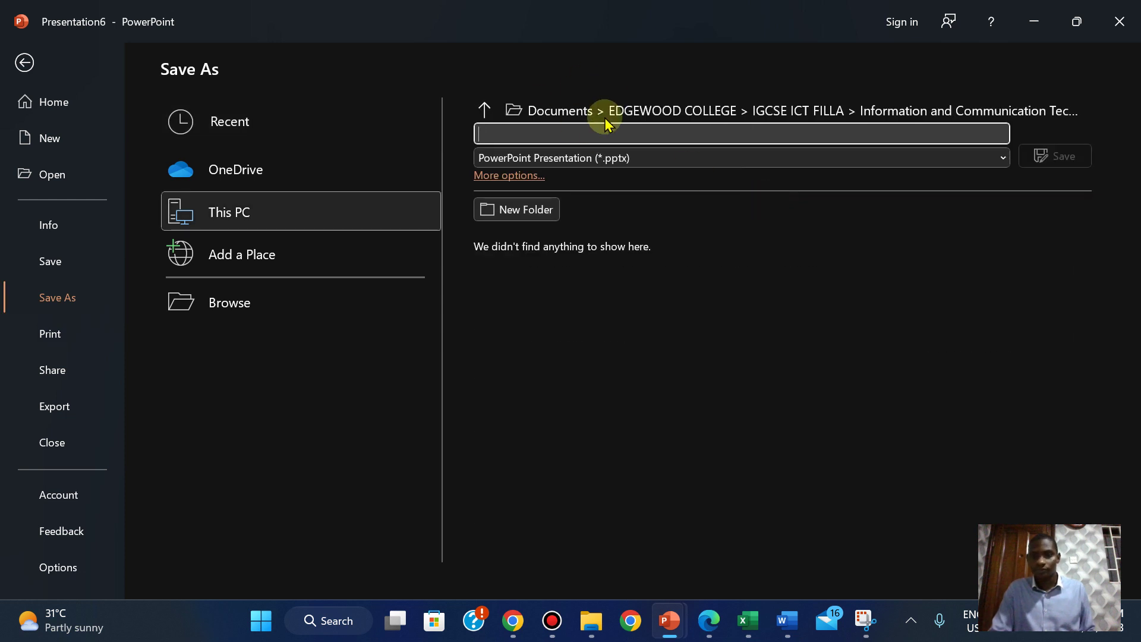
pyautogui.rightClick(533, 135)
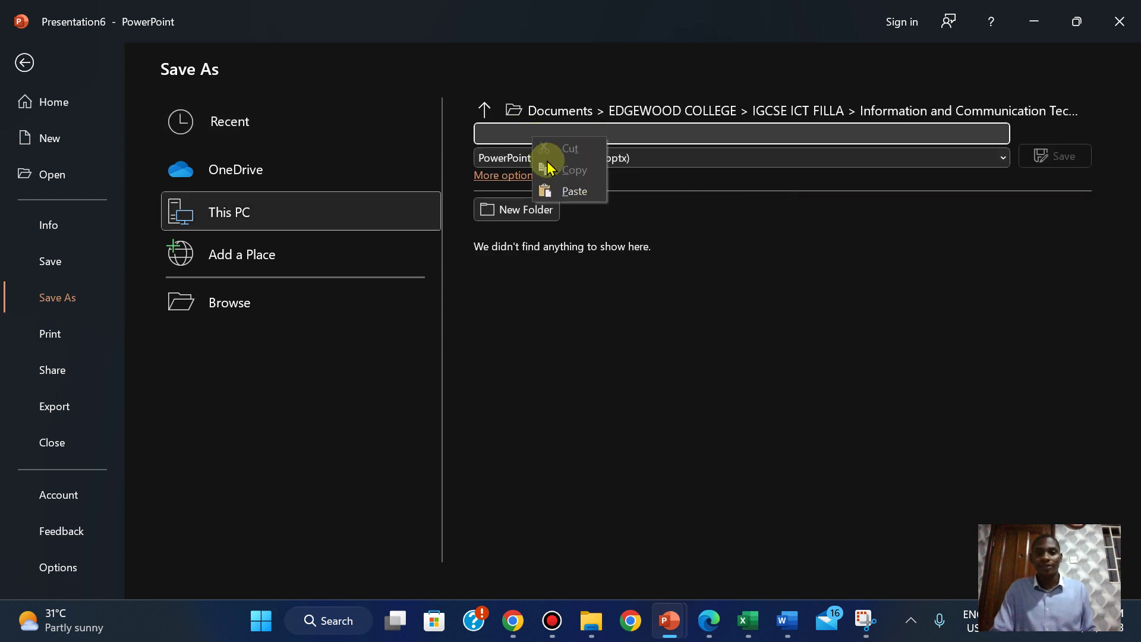
pyautogui.click(571, 189)
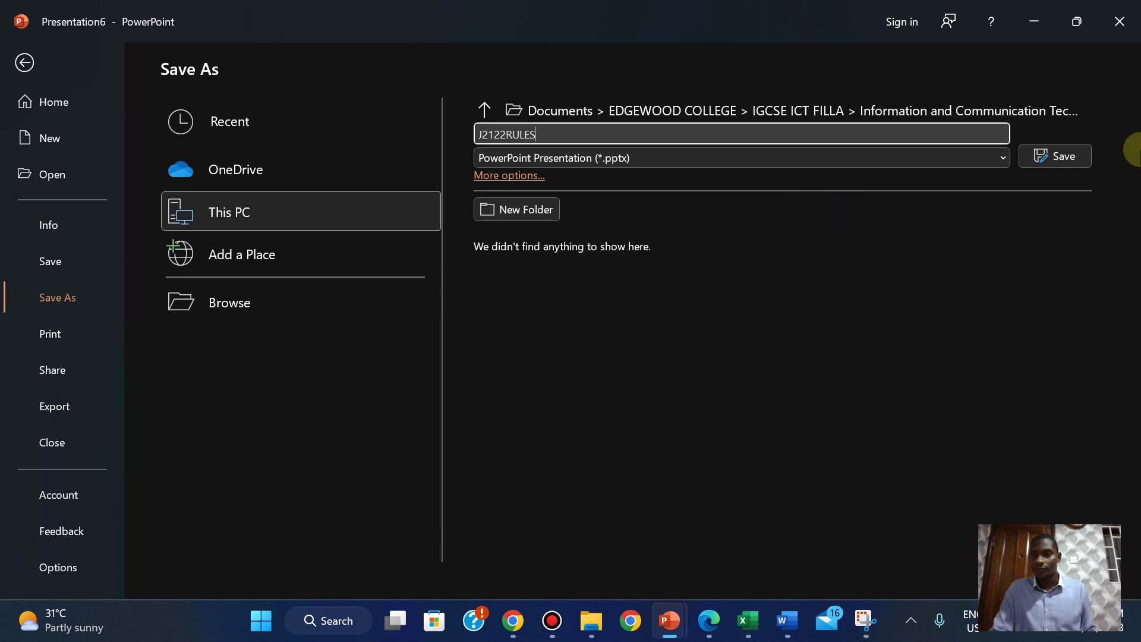
pyautogui.click(1044, 162)
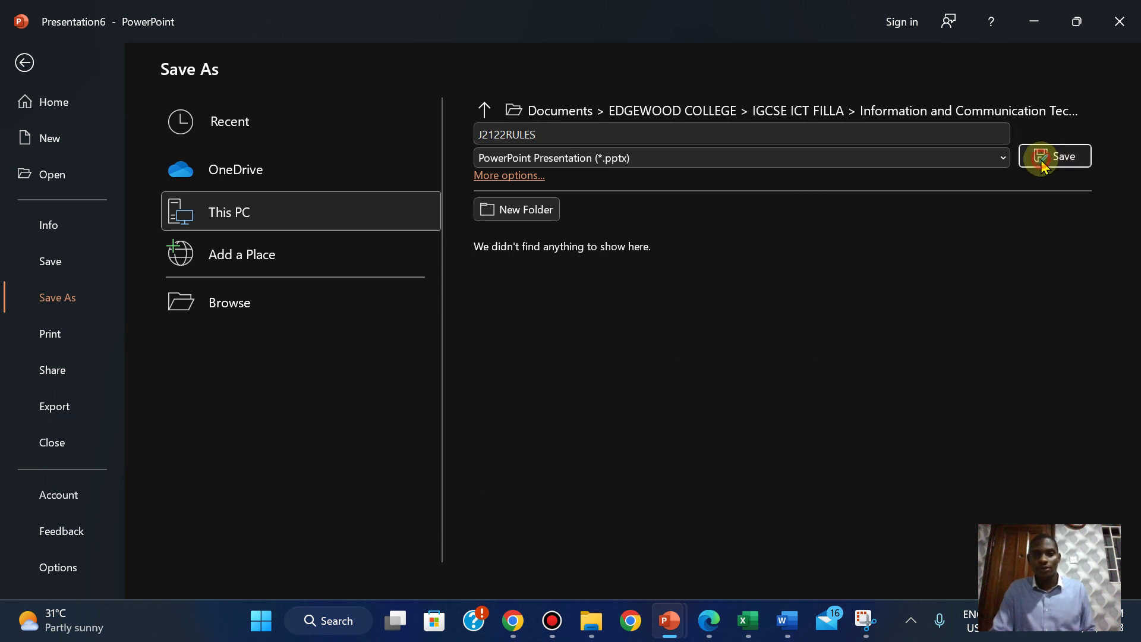
# Step: Recheck question 29's footer requirement in the PDF, then return to J2122RULES
pyautogui.click(707, 620)
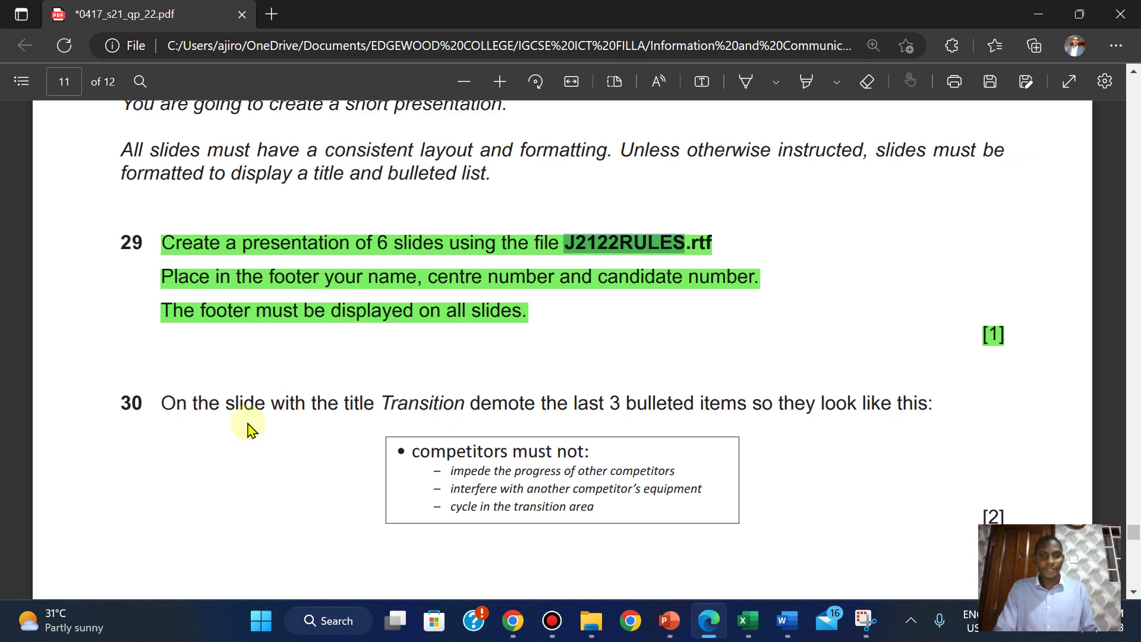
pyautogui.scroll(-1, 248, 428)
pyautogui.moveTo(672, 635)
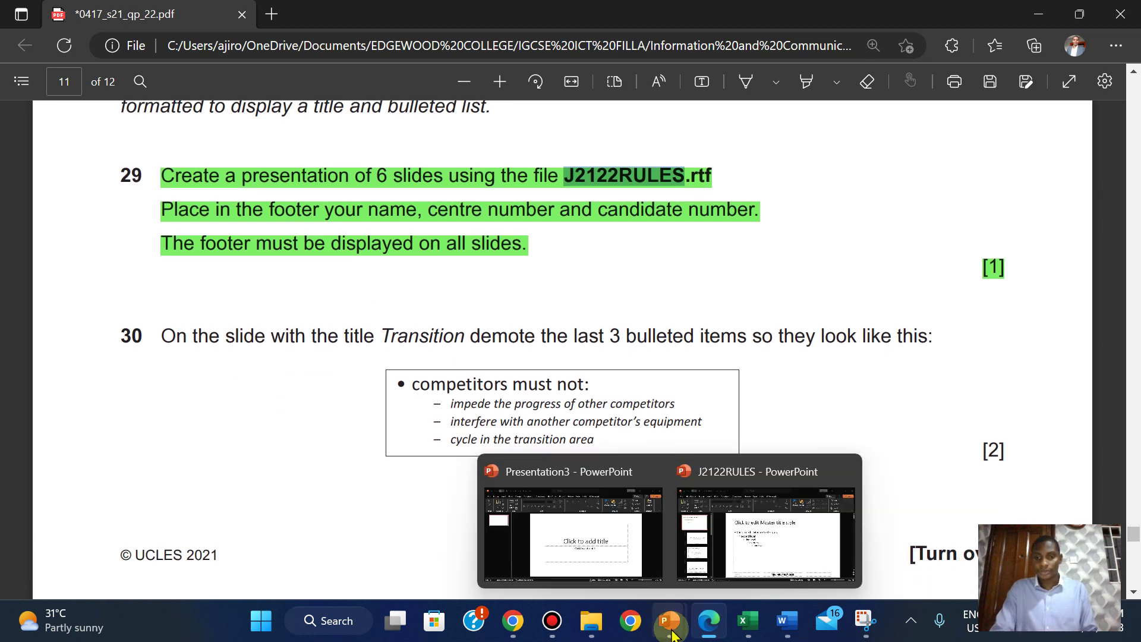
pyautogui.click(792, 529)
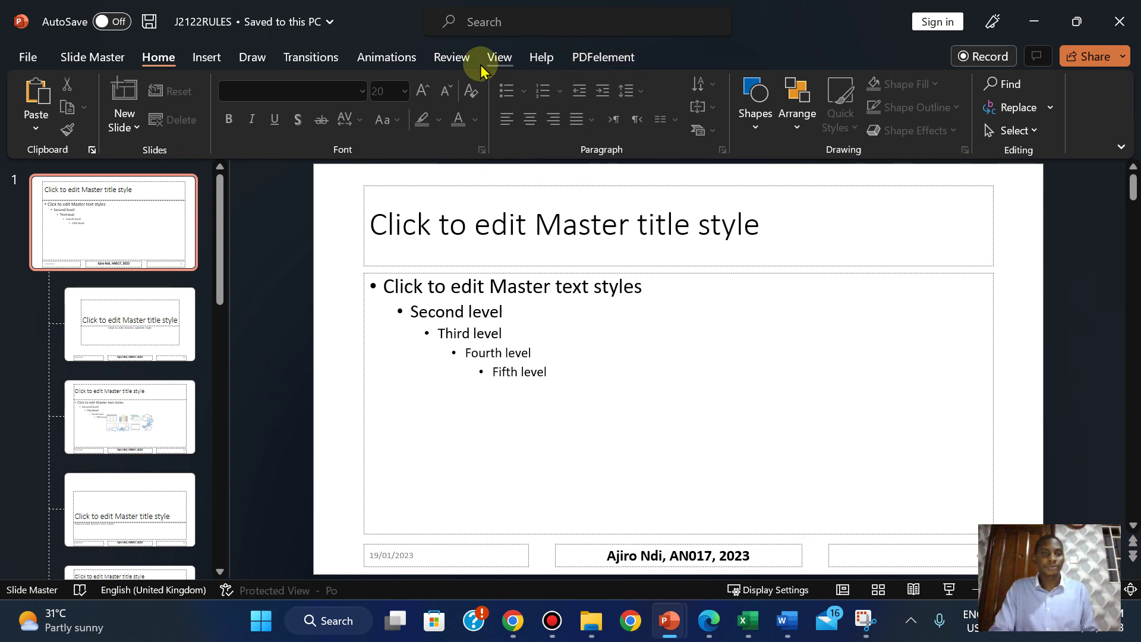
pyautogui.moveTo(678, 614)
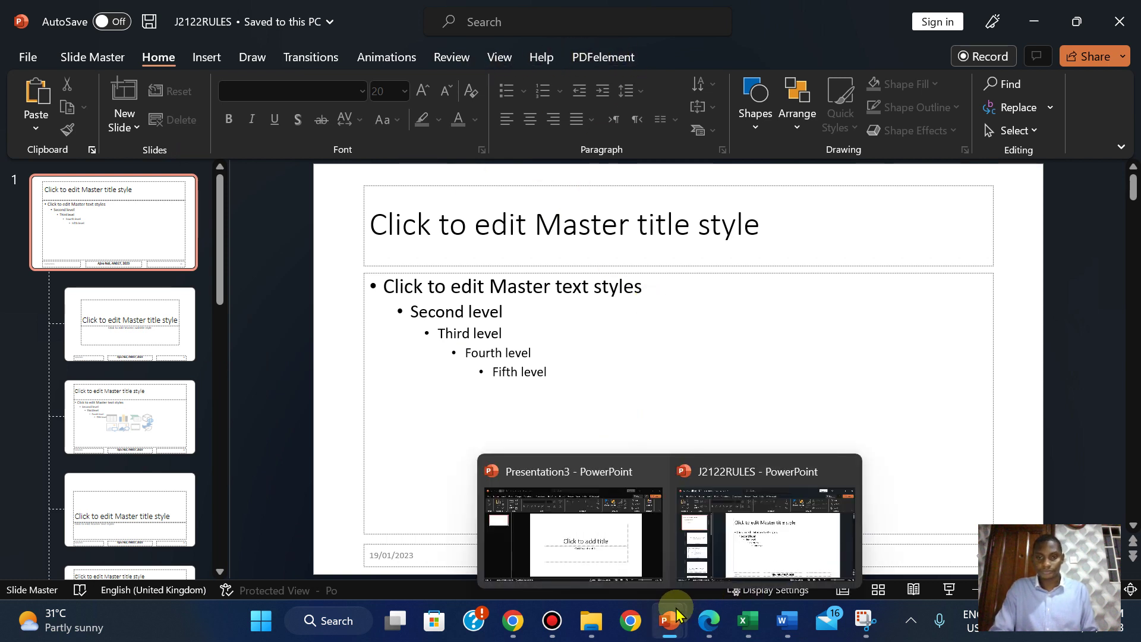
pyautogui.click(782, 538)
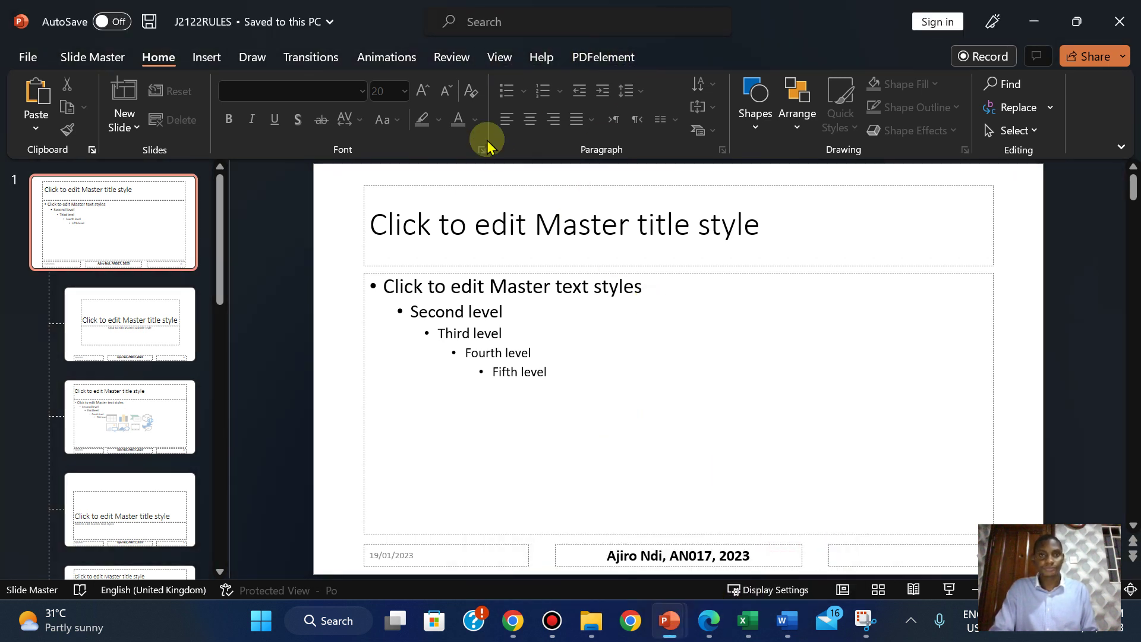
pyautogui.click(500, 57)
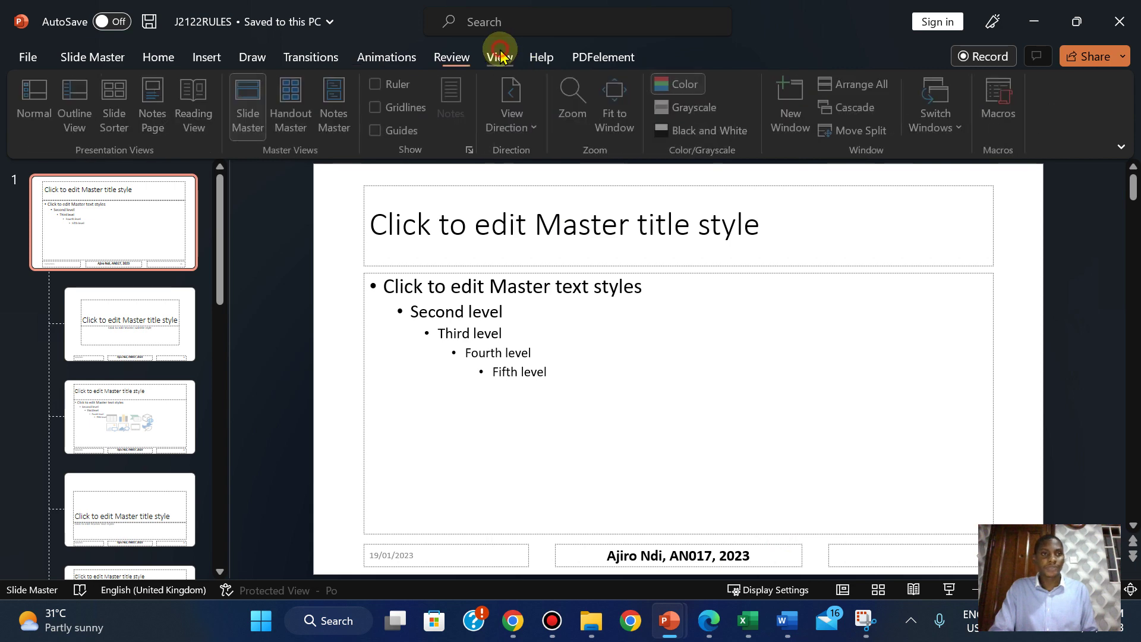
# Step: Return to Normal view and select slide 4, Transition, checking question 30 meanwhile
pyautogui.click(38, 101)
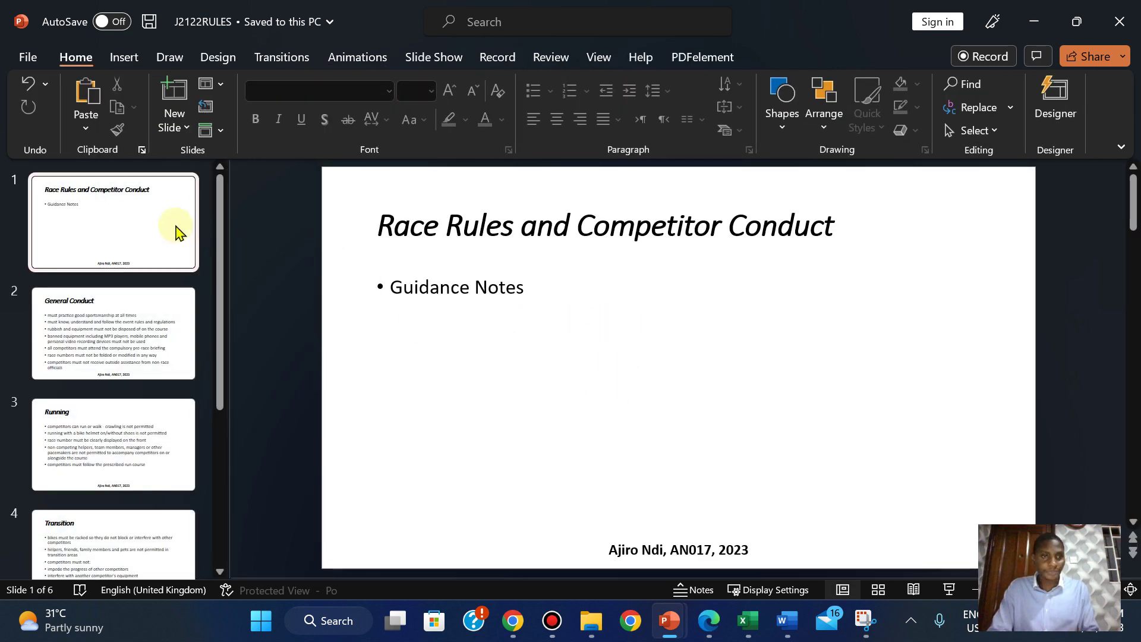
pyautogui.moveTo(224, 253); pyautogui.dragTo(226, 404)
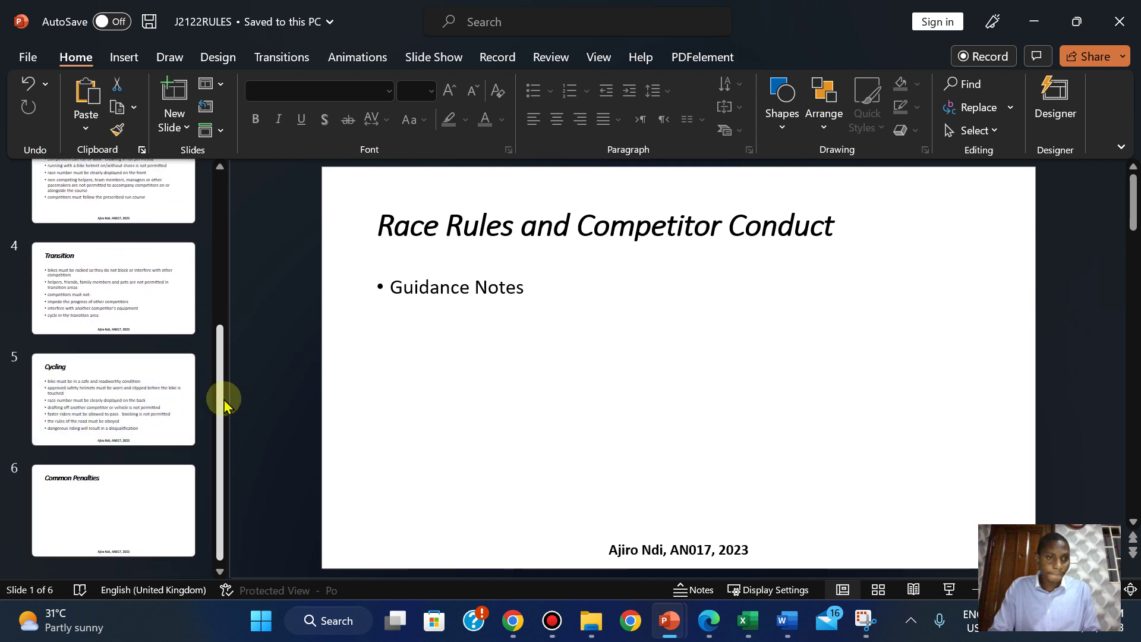
pyautogui.click(121, 275)
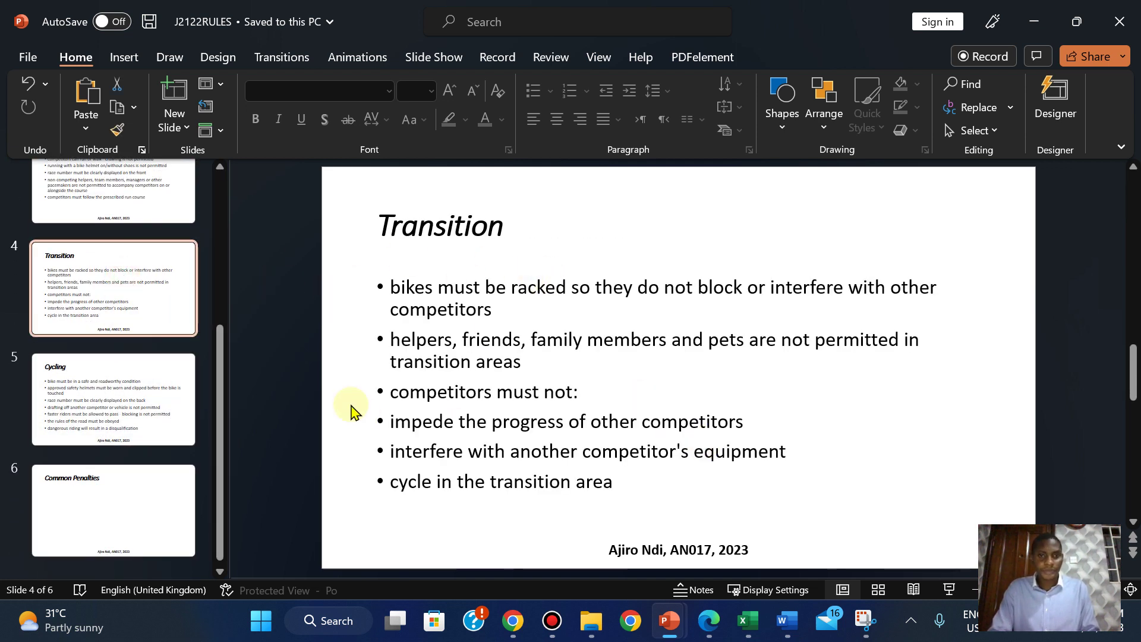
pyautogui.click(709, 624)
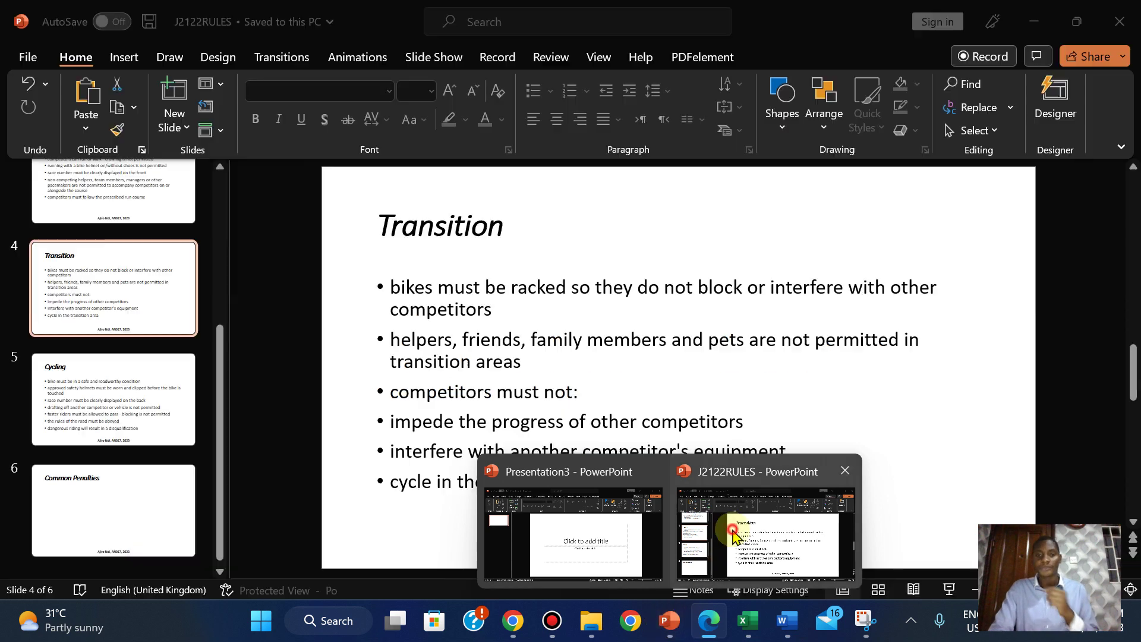
pyautogui.click(716, 514)
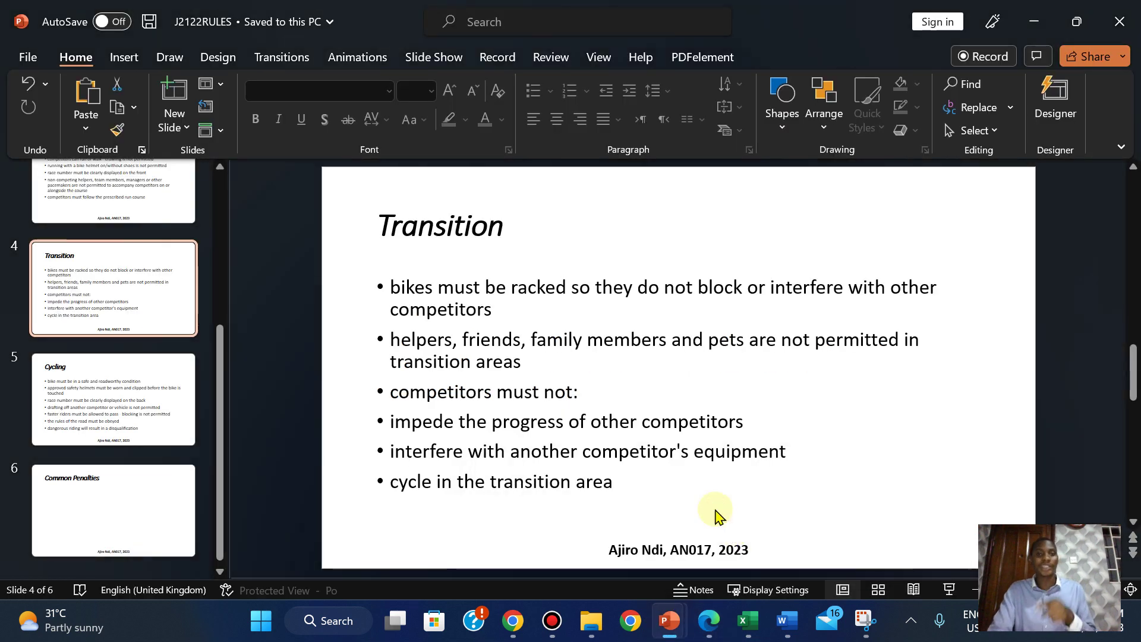
pyautogui.click(596, 56)
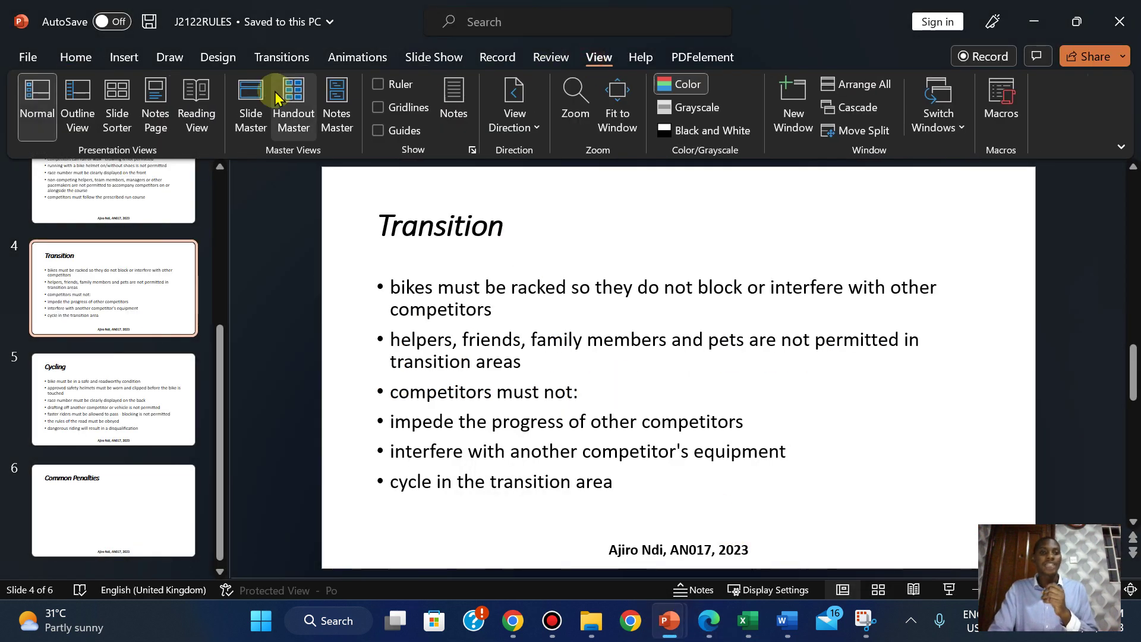
# Step: Select the top master slide in Slide Master view, then return to question 30 in Edge
pyautogui.click(246, 105)
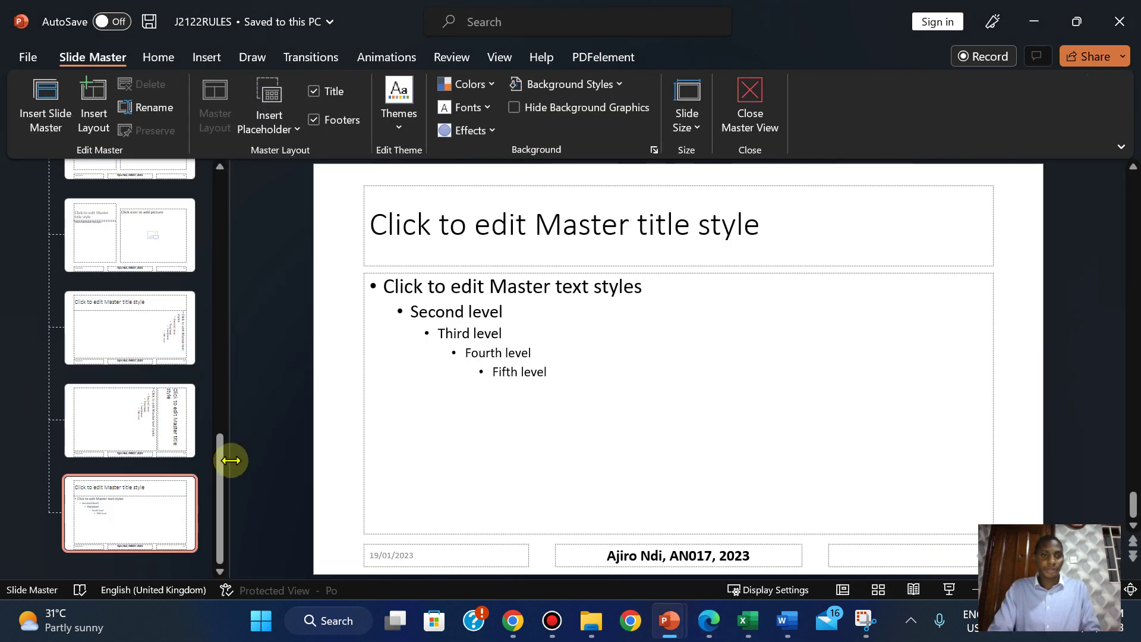
pyautogui.moveTo(220, 458); pyautogui.dragTo(214, 152)
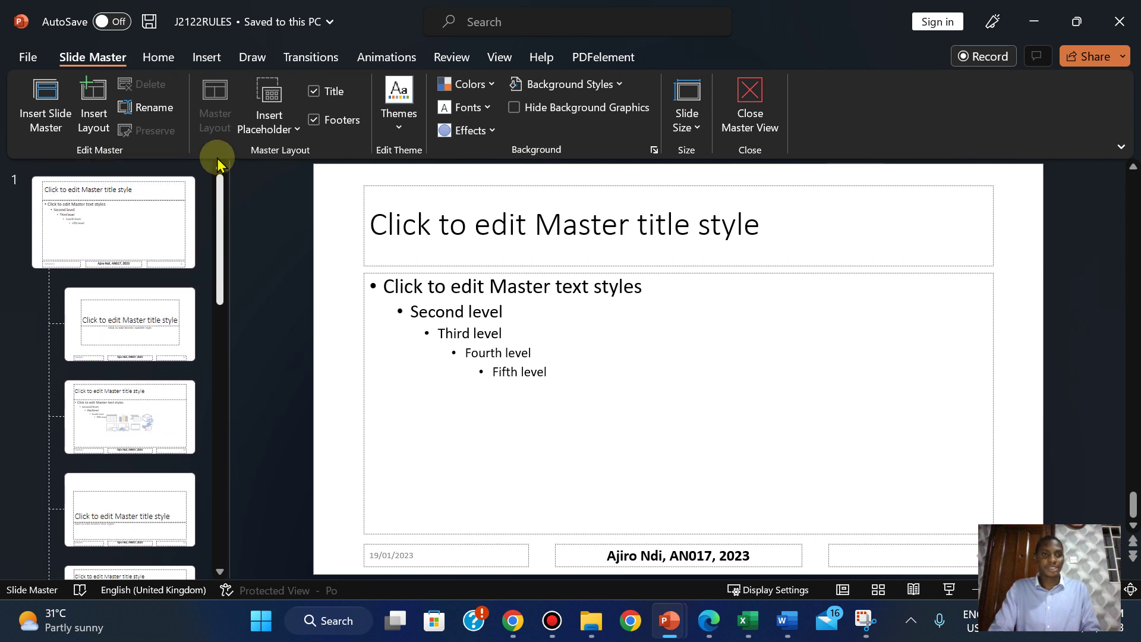
pyautogui.click(83, 260)
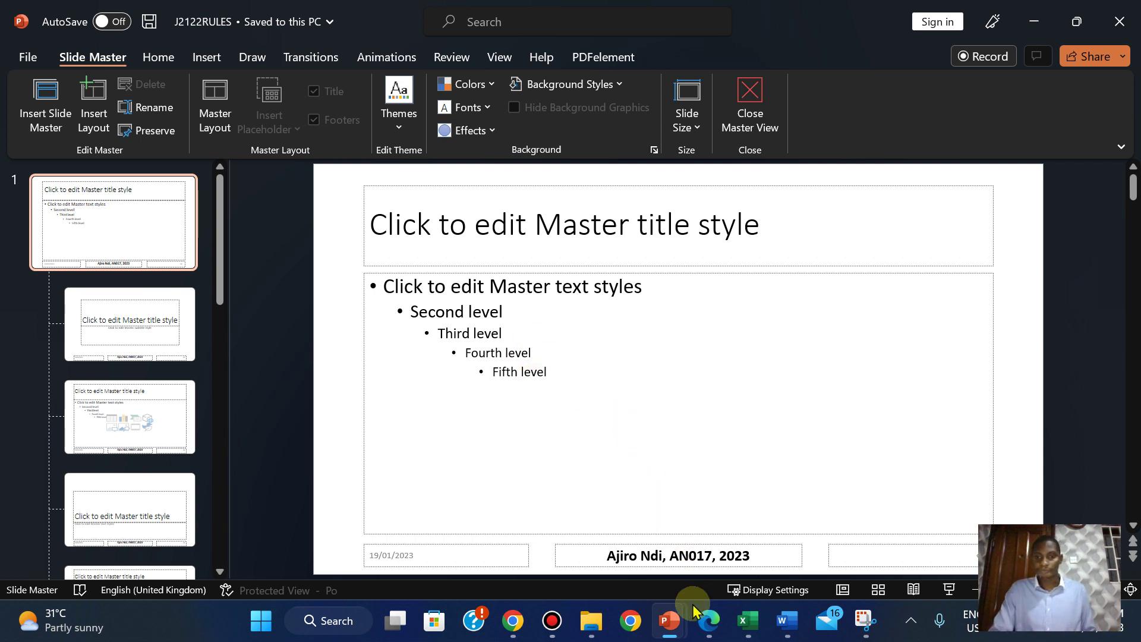
pyautogui.click(707, 623)
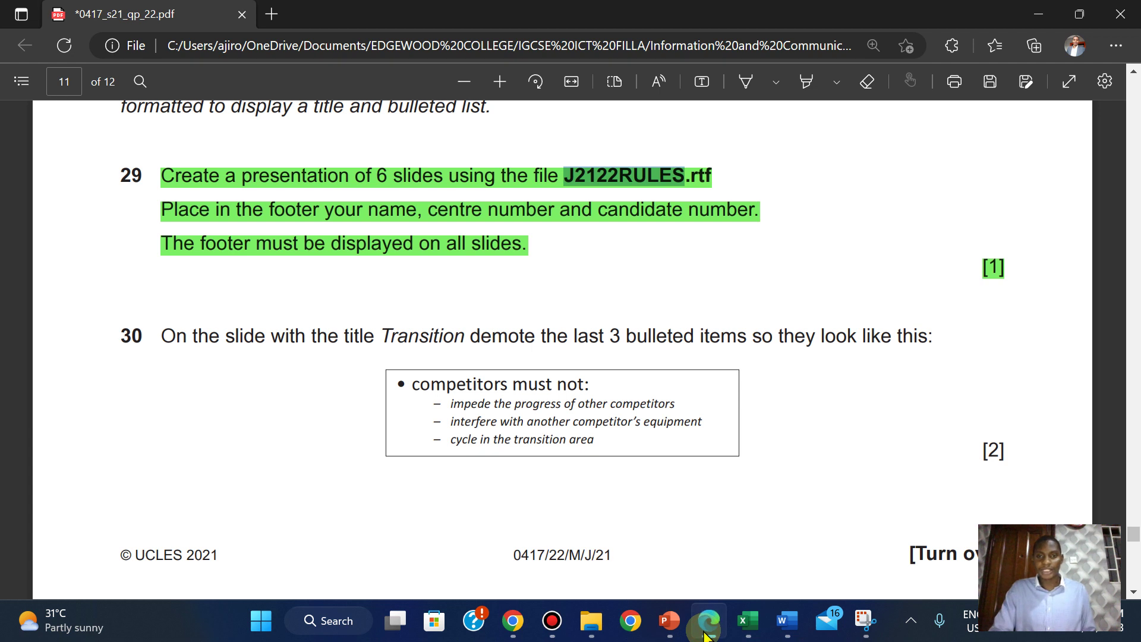
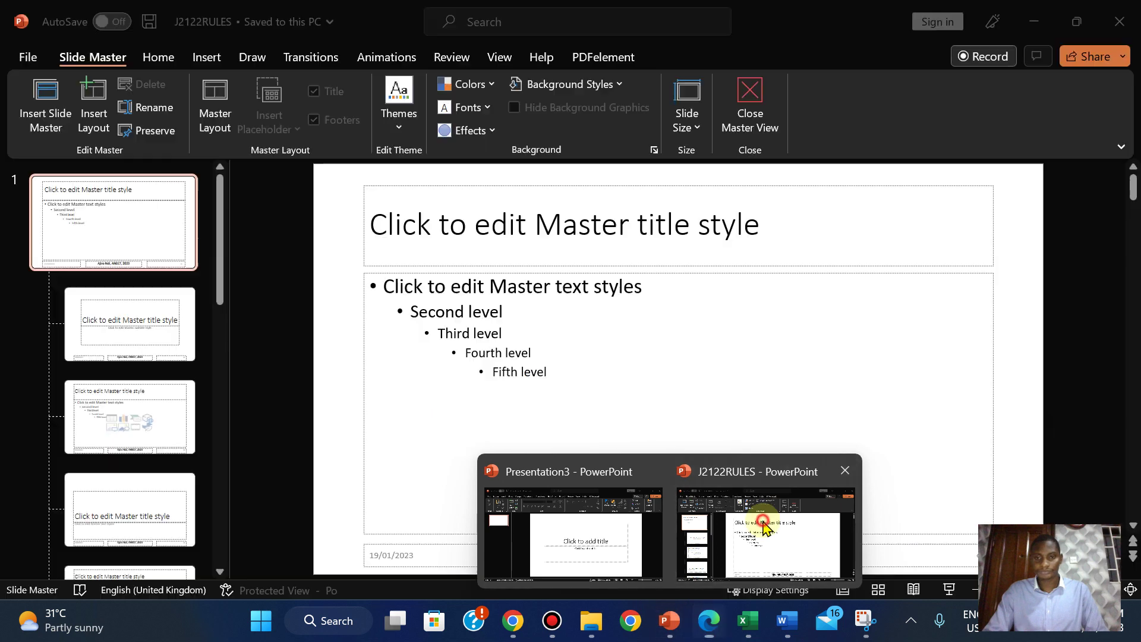
# Step: Go to the View tab while in Slide Master view
pyautogui.click(495, 59)
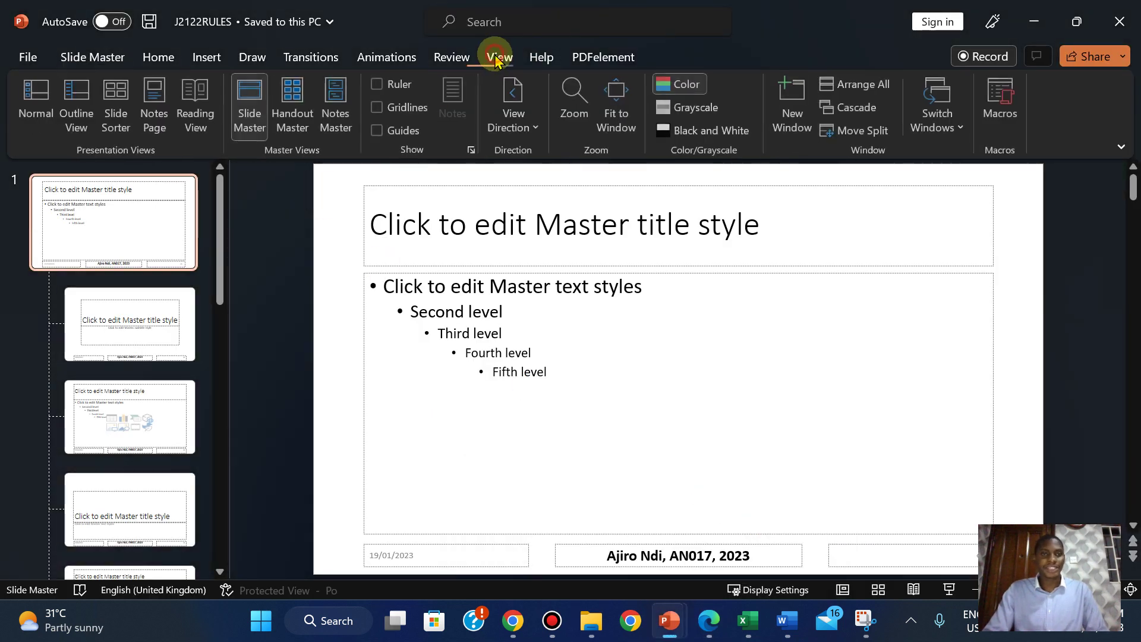
# Step: Return to Normal view and briefly check the task PDF
pyautogui.click(13, 95)
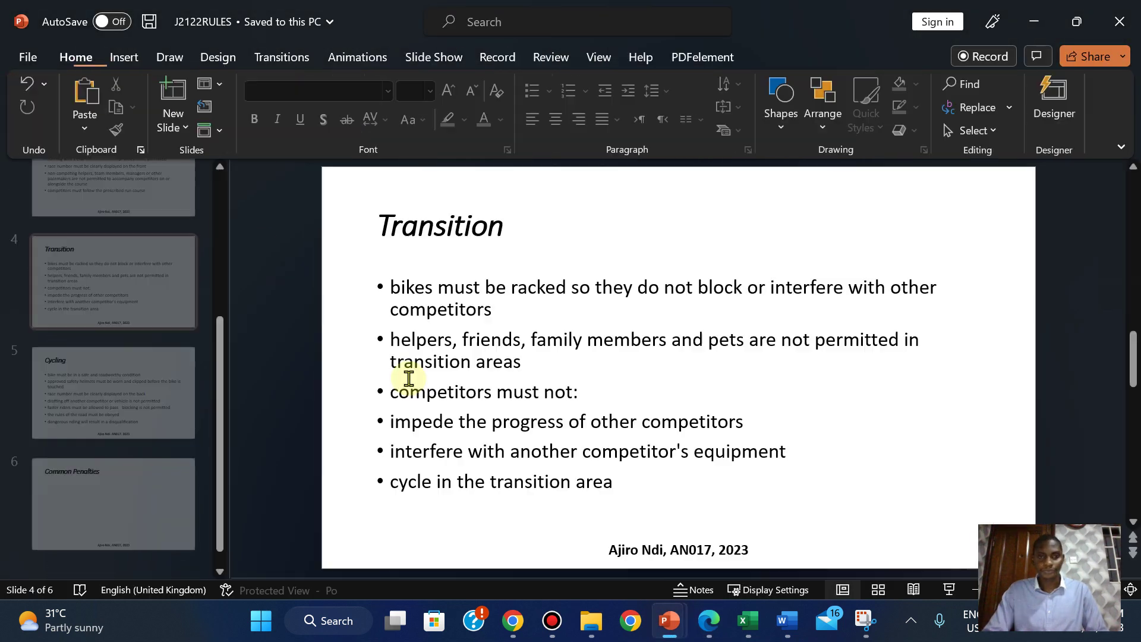
pyautogui.click(715, 622)
pyautogui.click(715, 622)
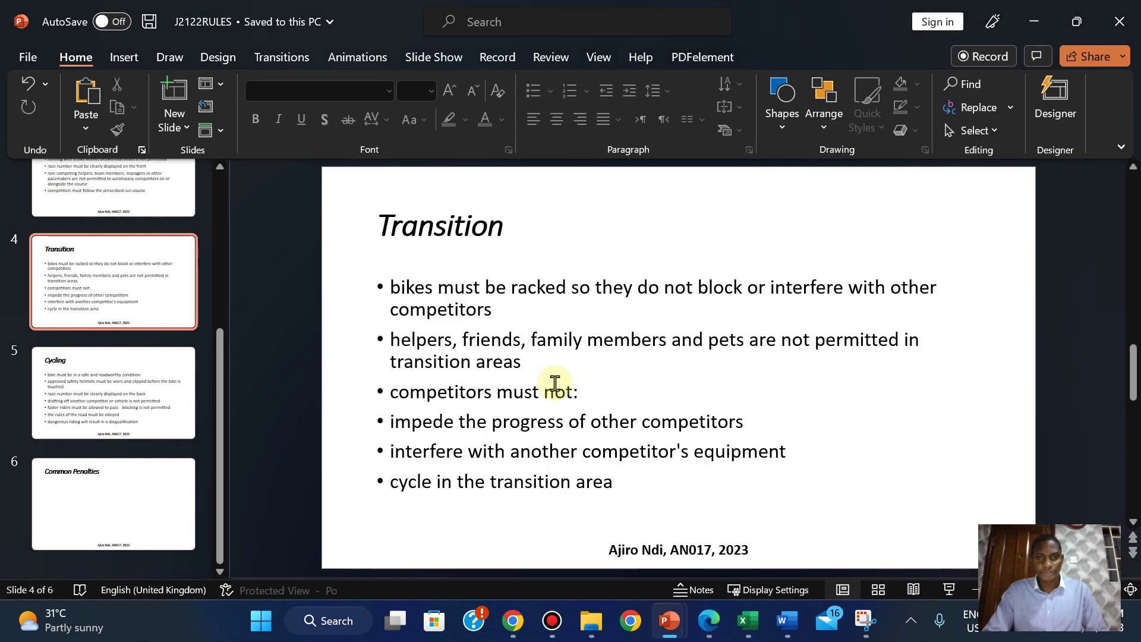
# Step: Change the last three lines on the Transition slide to custom dash bullets
pyautogui.moveTo(392, 419); pyautogui.dragTo(621, 474)
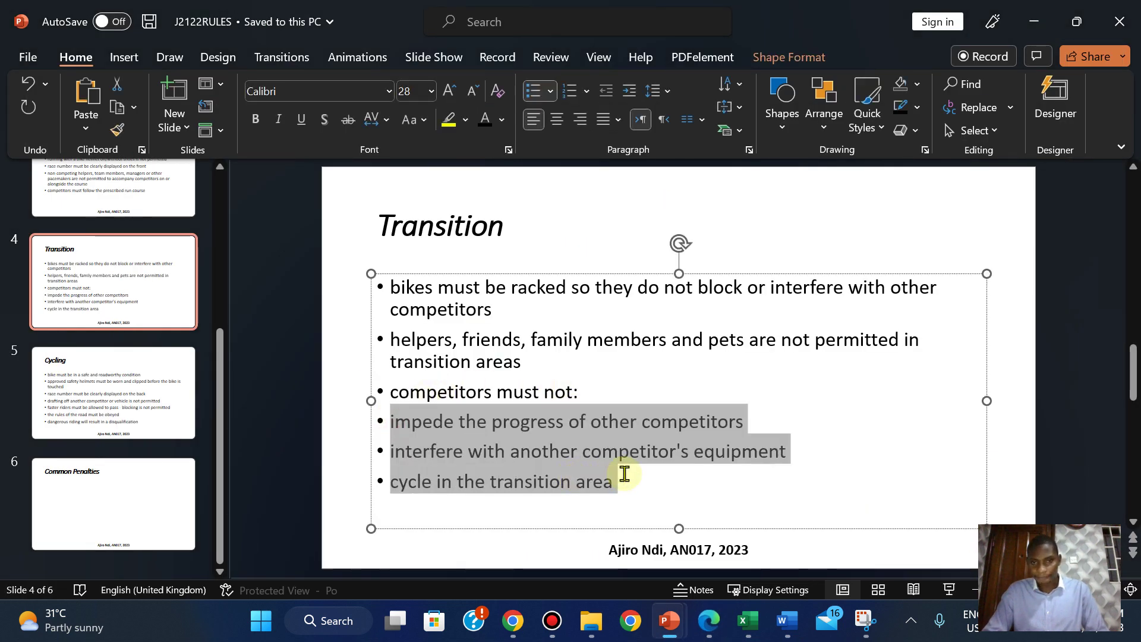
pyautogui.click(549, 93)
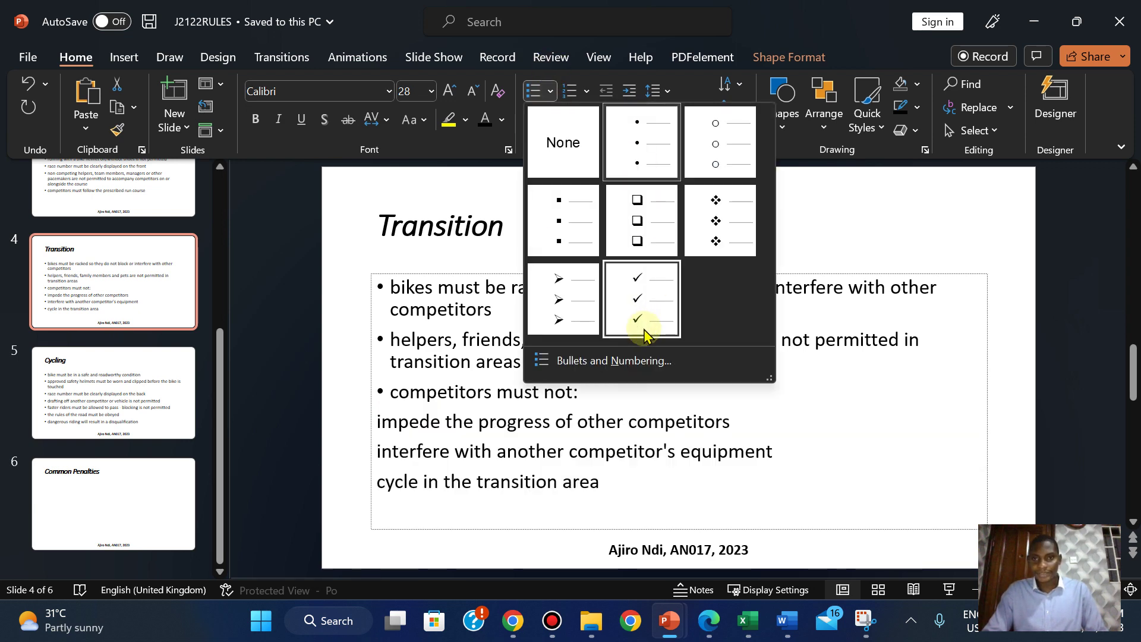
pyautogui.click(643, 358)
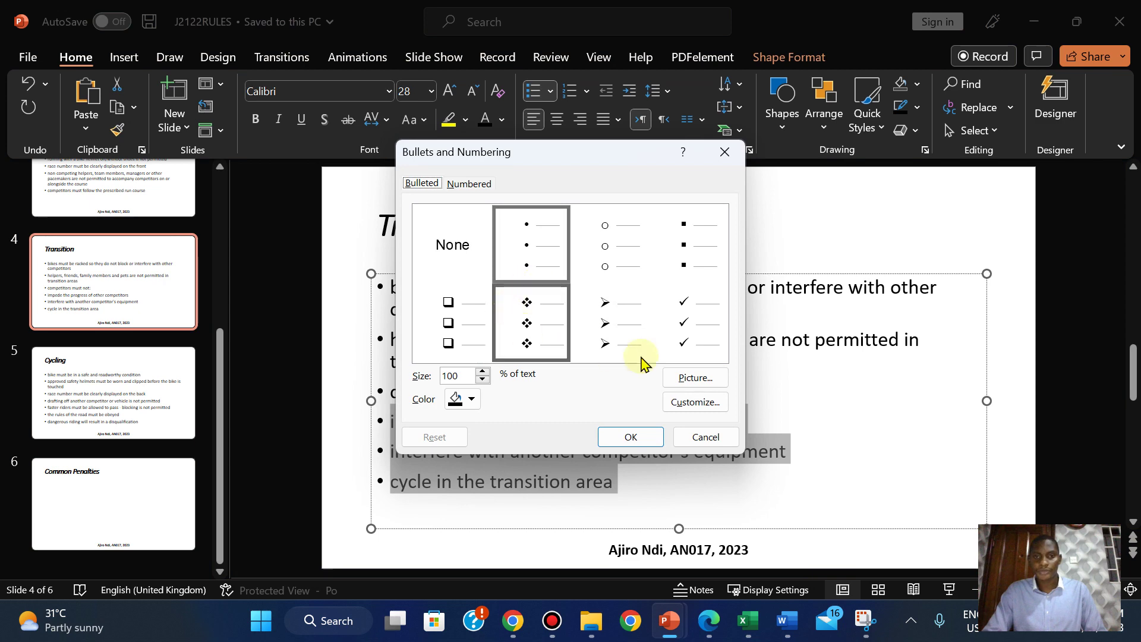
pyautogui.click(687, 406)
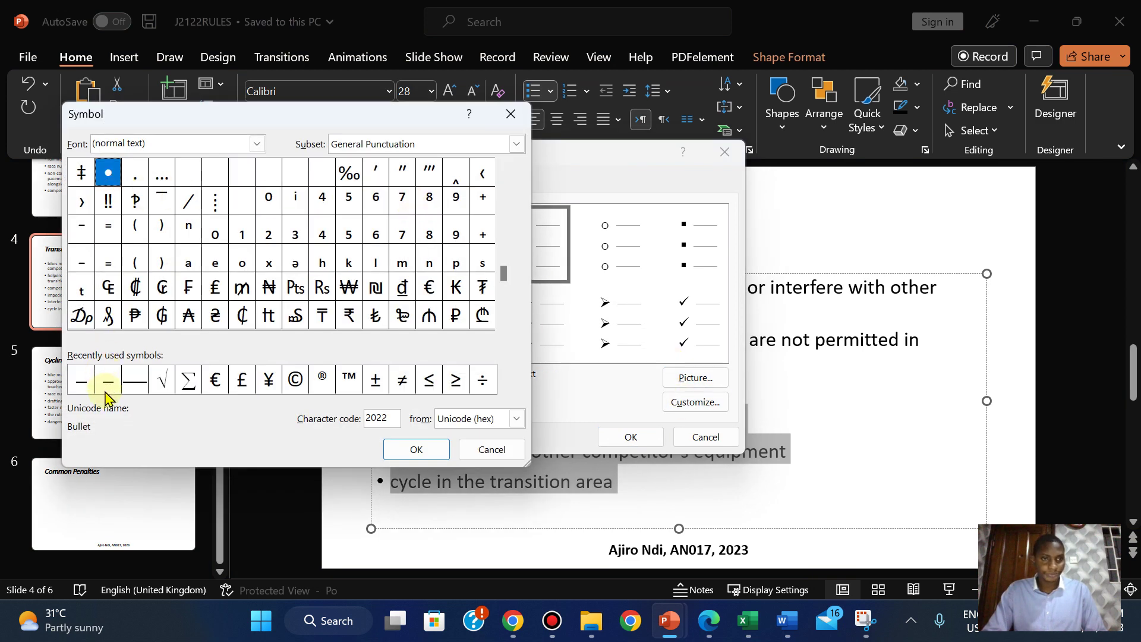
pyautogui.click(108, 389)
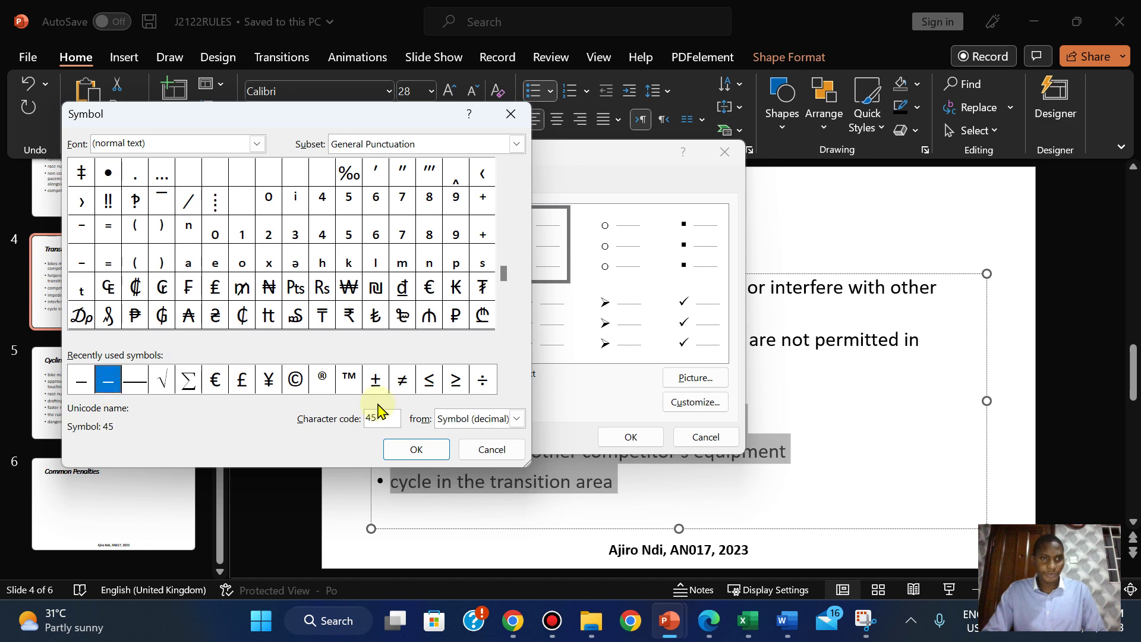
pyautogui.click(438, 451)
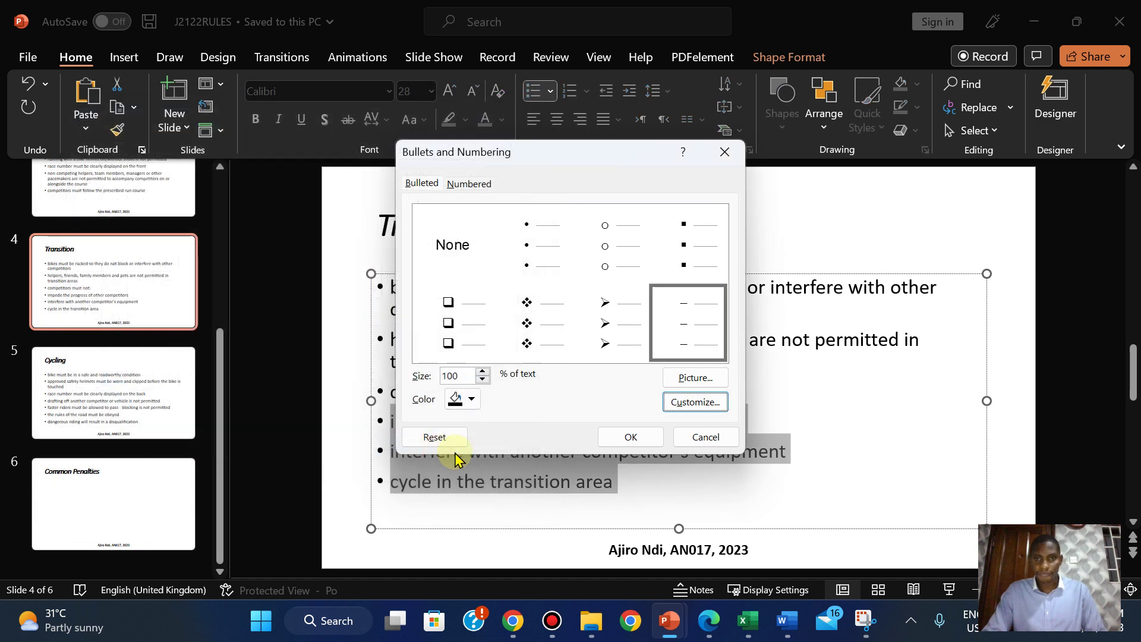
pyautogui.click(630, 439)
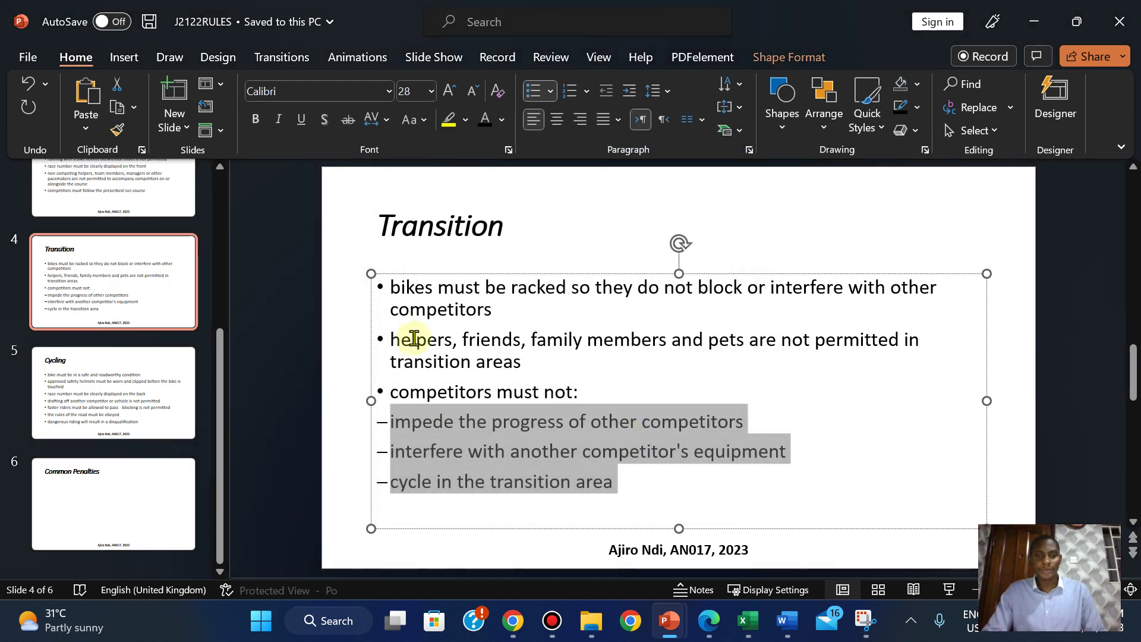
# Step: Demote the three dash lines one level and compare them with the task PDF
pyautogui.press('Tab')
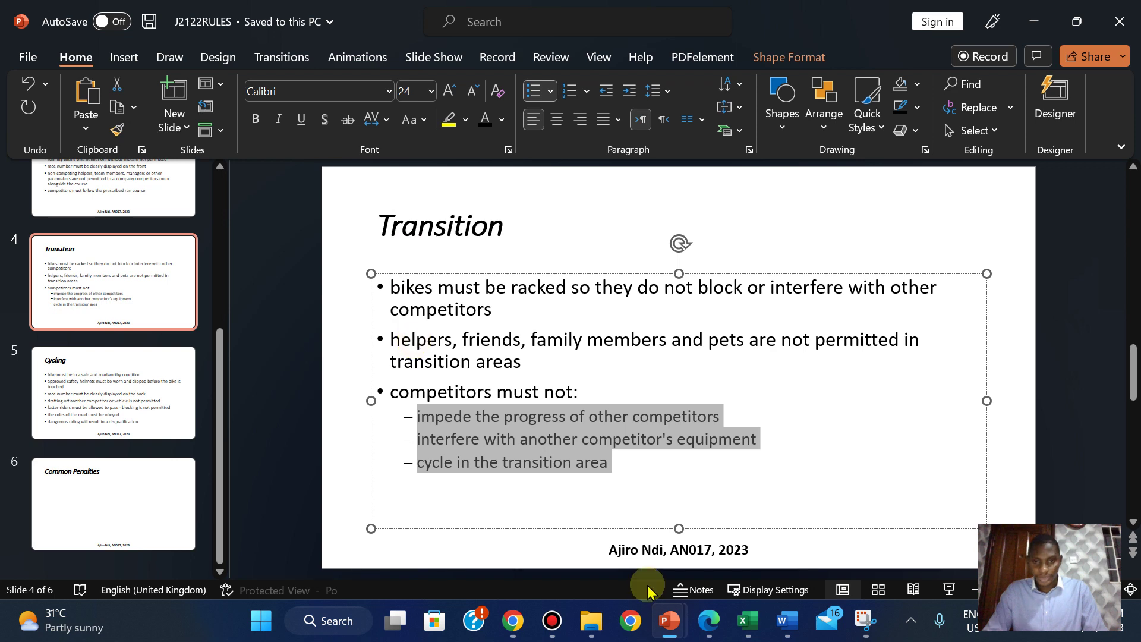
pyautogui.click(704, 630)
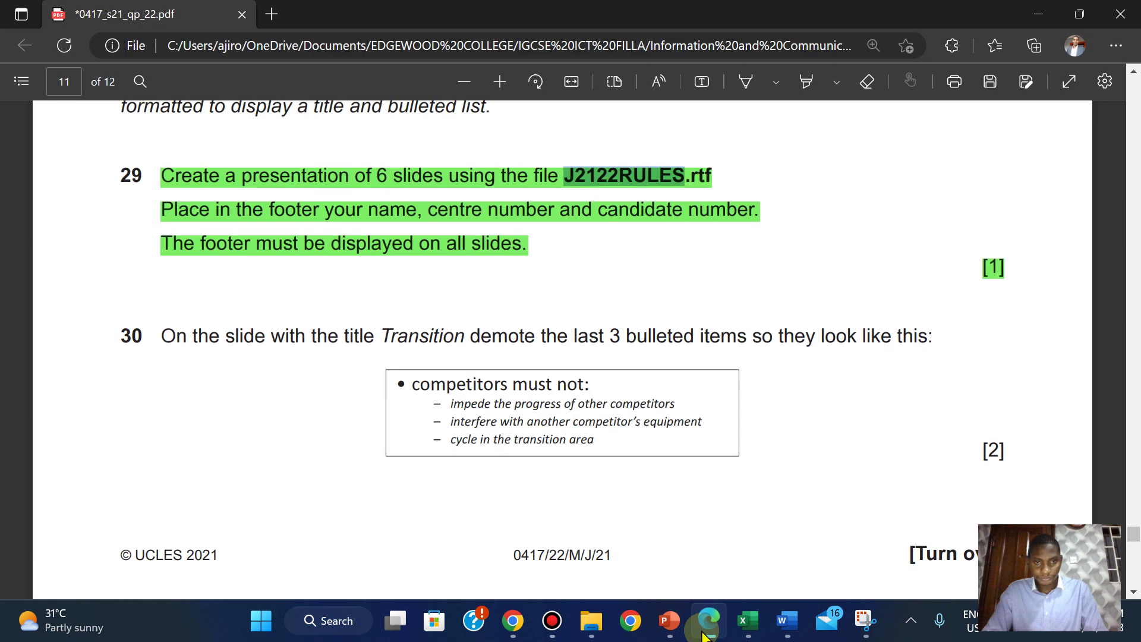
pyautogui.click(705, 631)
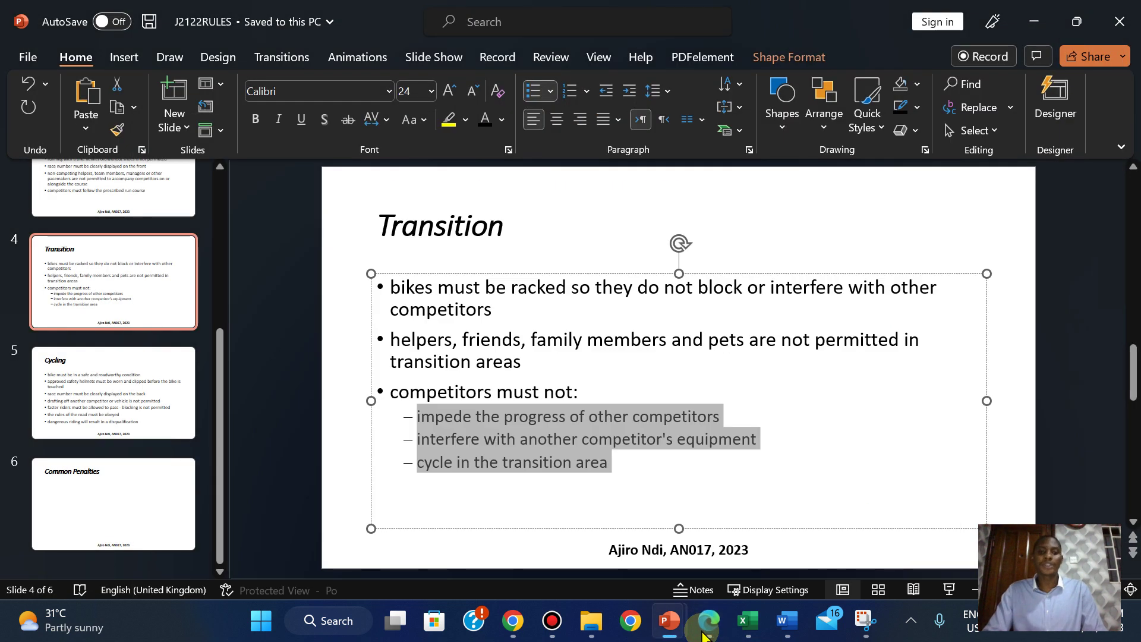
pyautogui.click(704, 631)
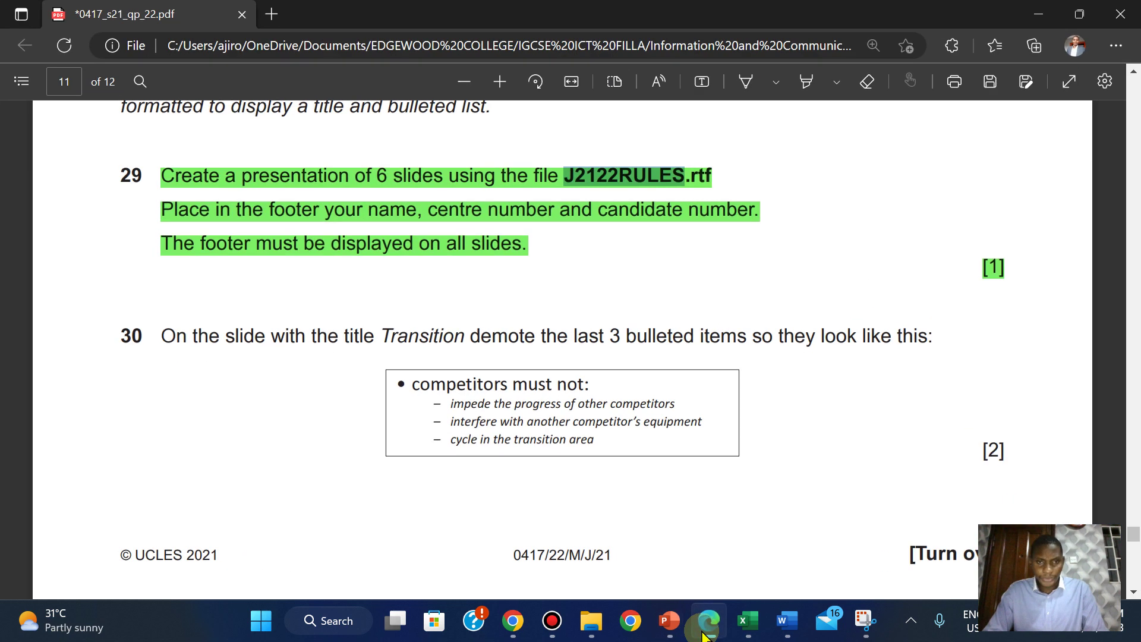
pyautogui.click(703, 634)
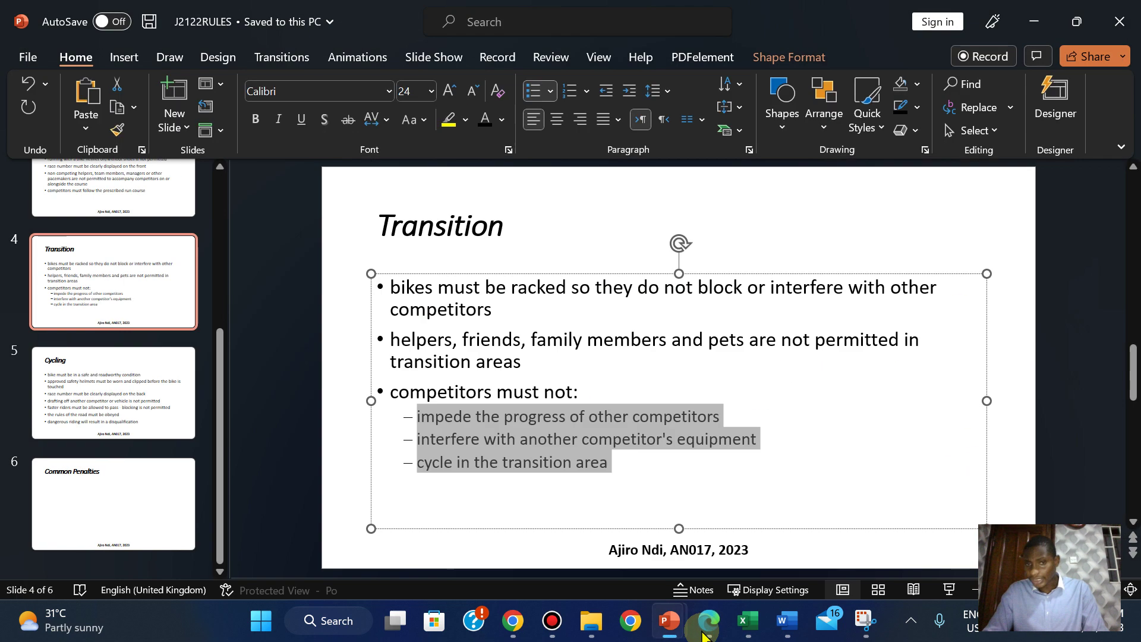
# Step: Make the three sub-points italic and recheck them against the PDF example
pyautogui.click(279, 123)
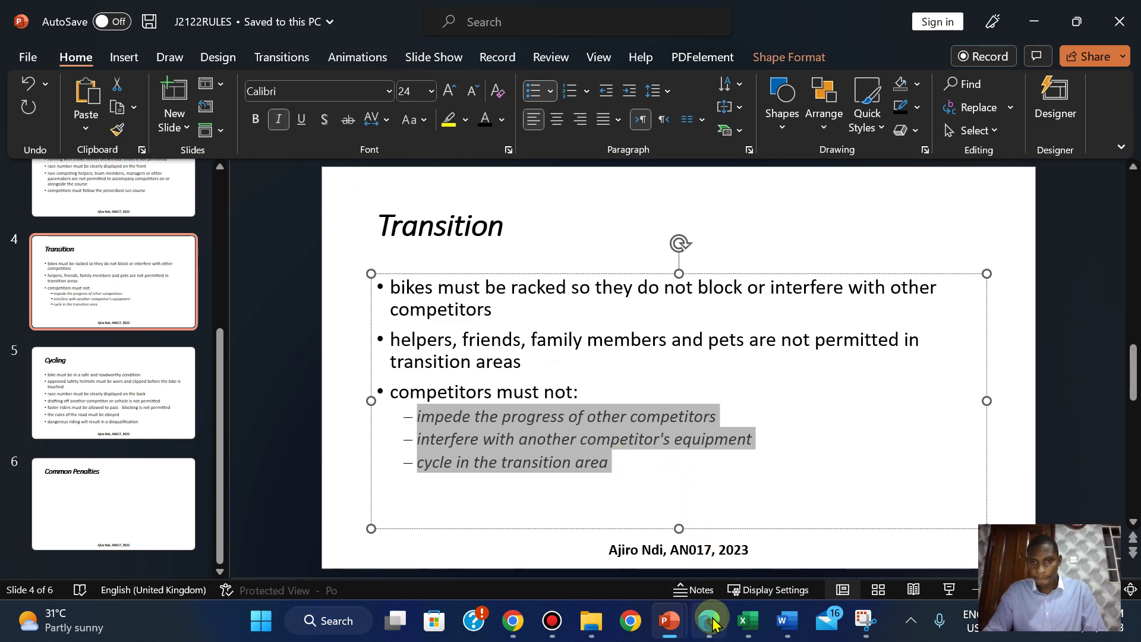
pyautogui.click(711, 621)
pyautogui.click(711, 621)
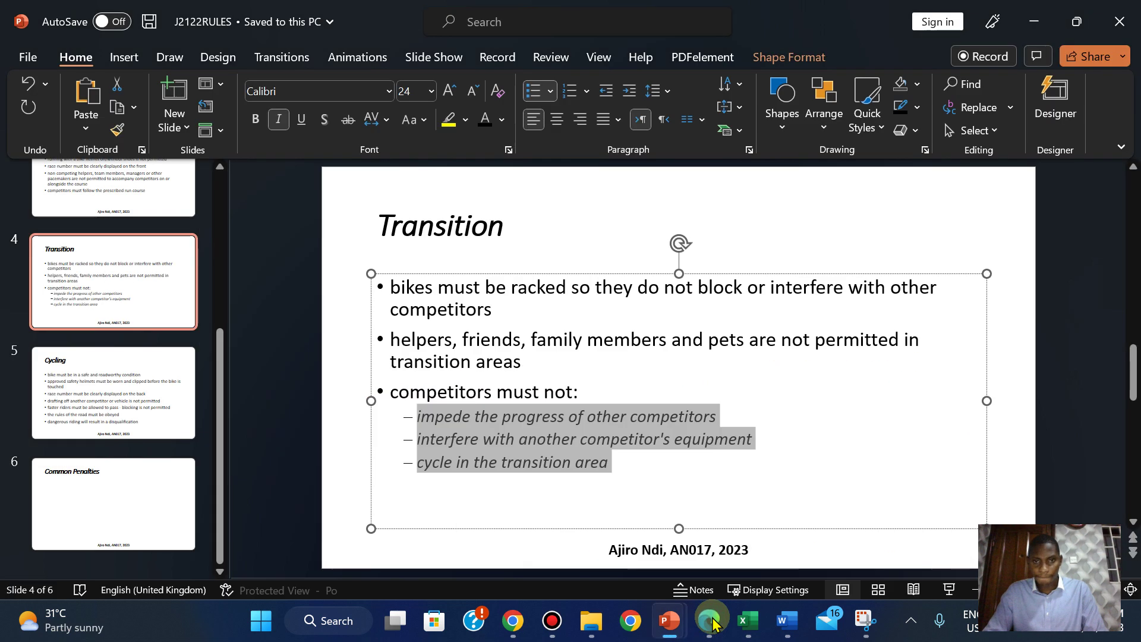
pyautogui.click(711, 621)
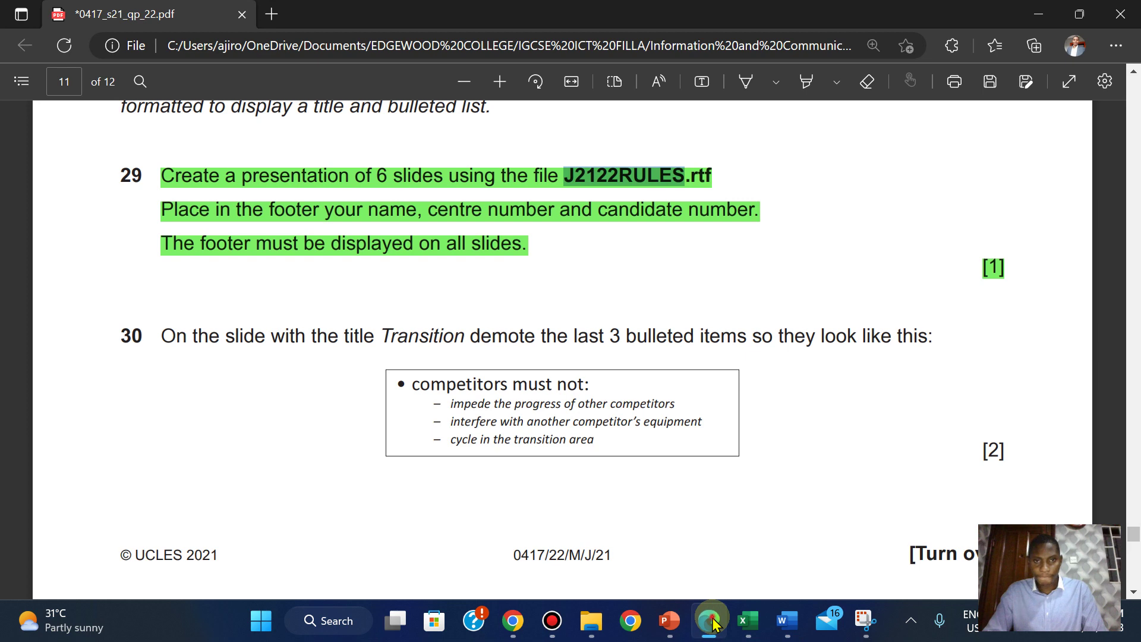
pyautogui.click(711, 621)
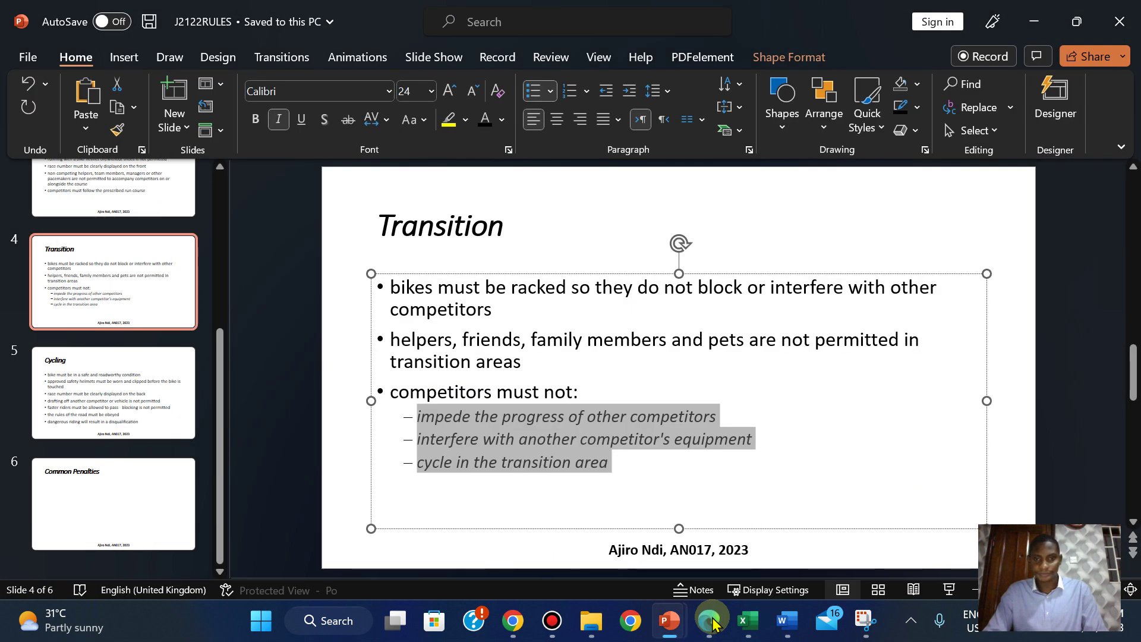
pyautogui.click(711, 620)
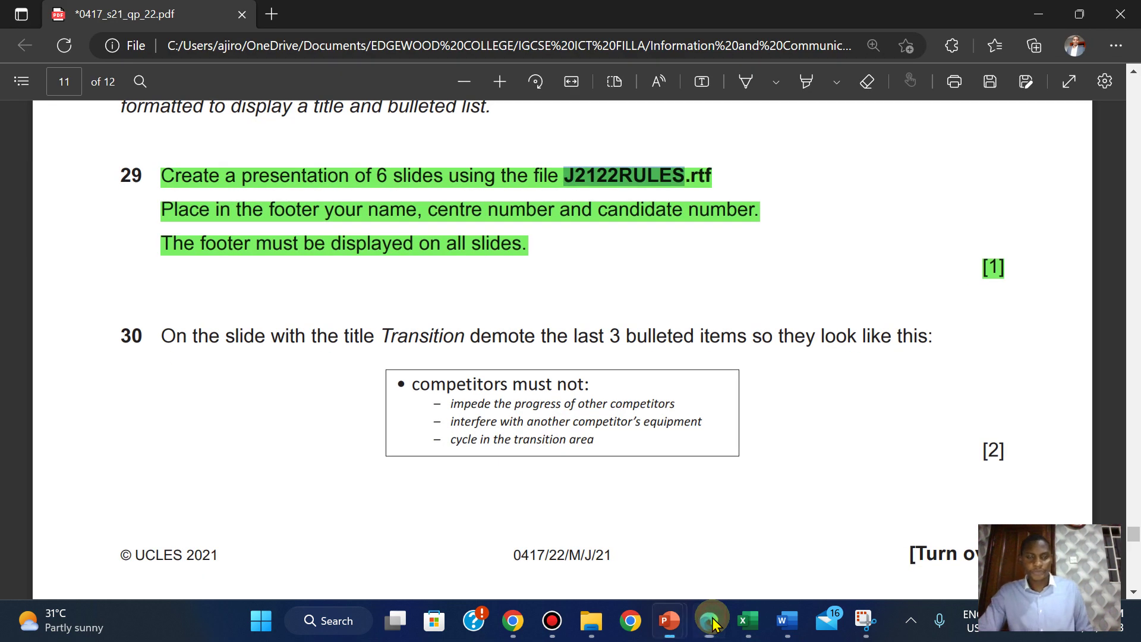
pyautogui.click(712, 621)
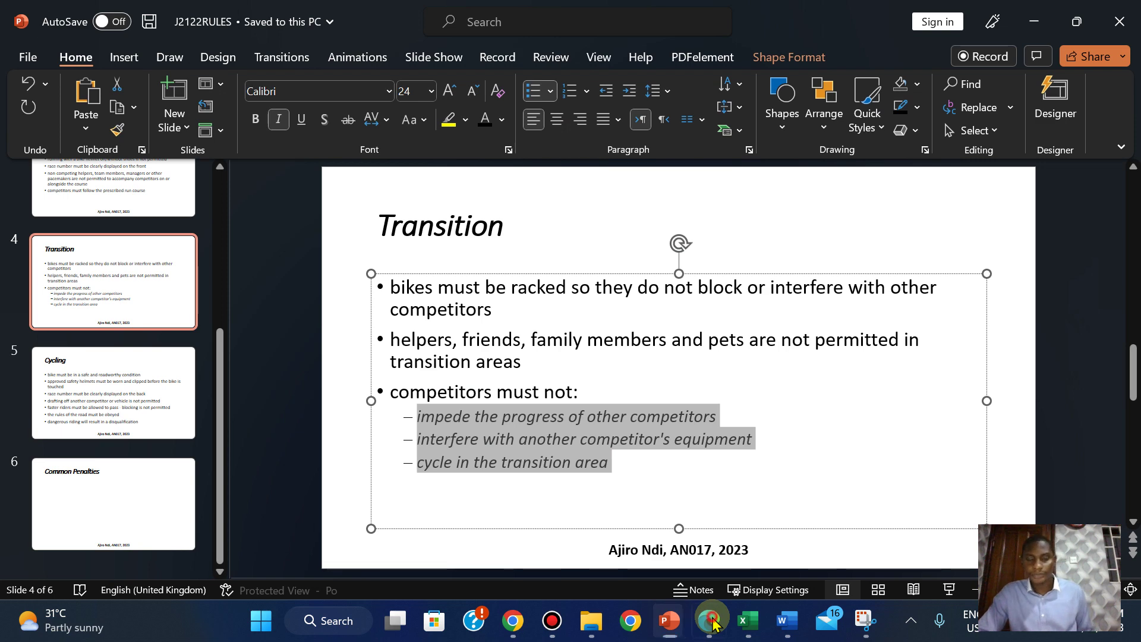
pyautogui.click(712, 621)
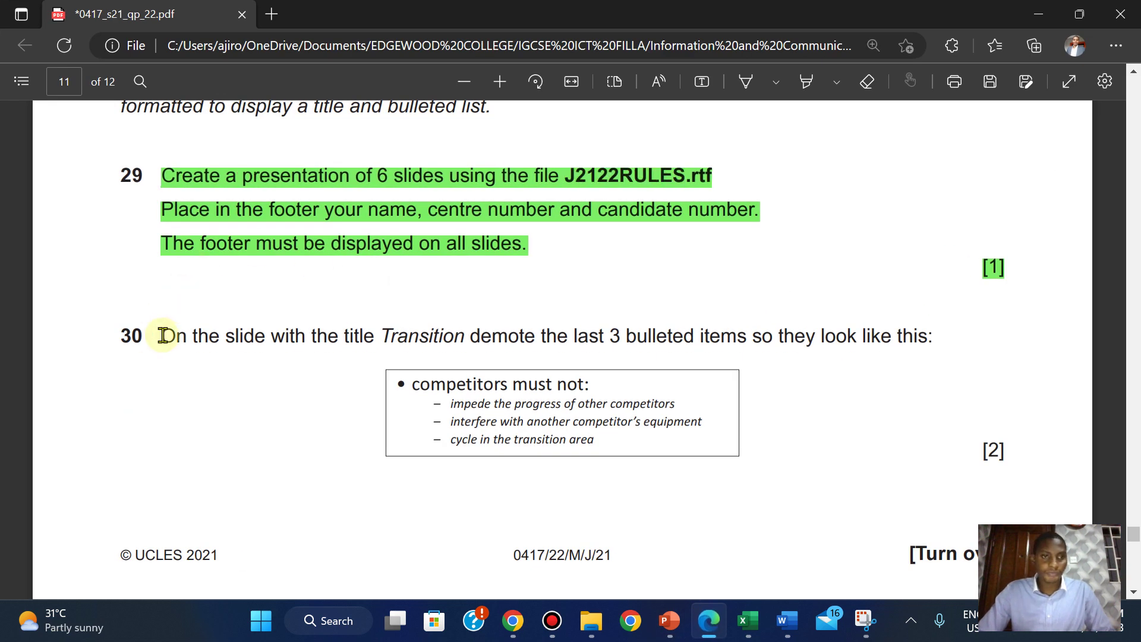
# Step: Highlight question 30 in green and scroll to page 12 of the task PDF
pyautogui.moveTo(161, 336); pyautogui.dragTo(1006, 451)
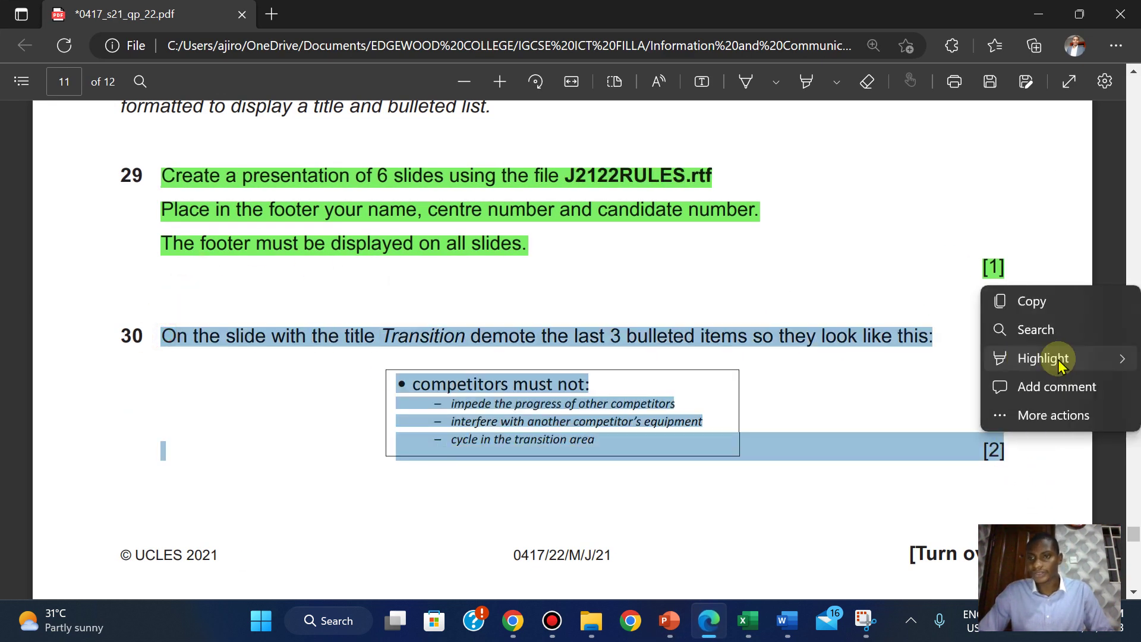
pyautogui.moveTo(1062, 366)
pyautogui.click(878, 397)
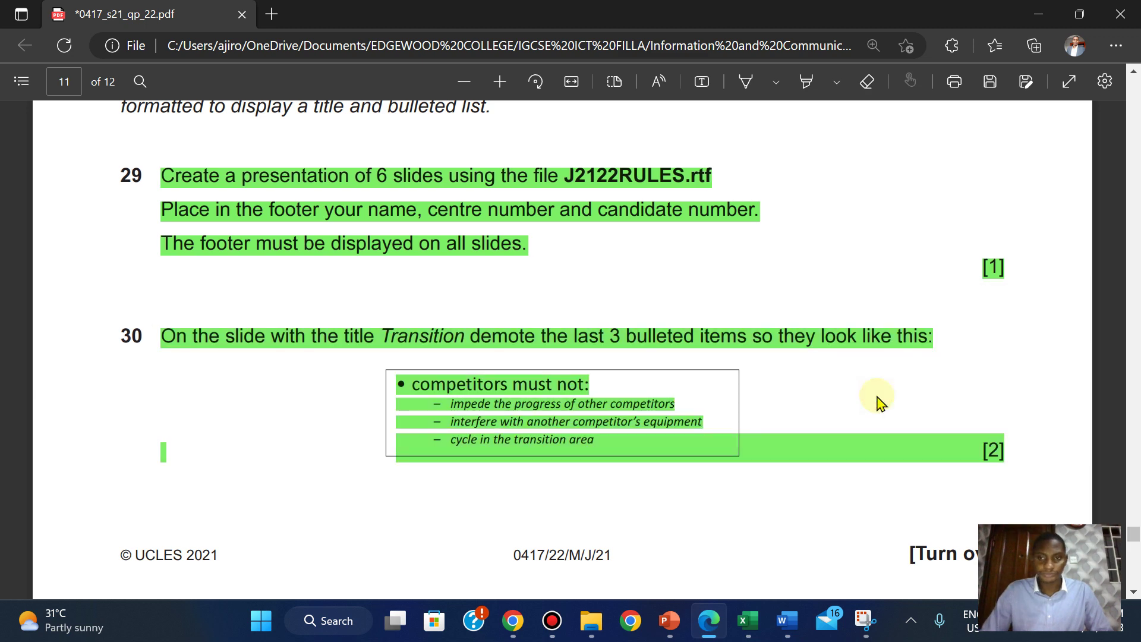
pyautogui.scroll(-9, 878, 397)
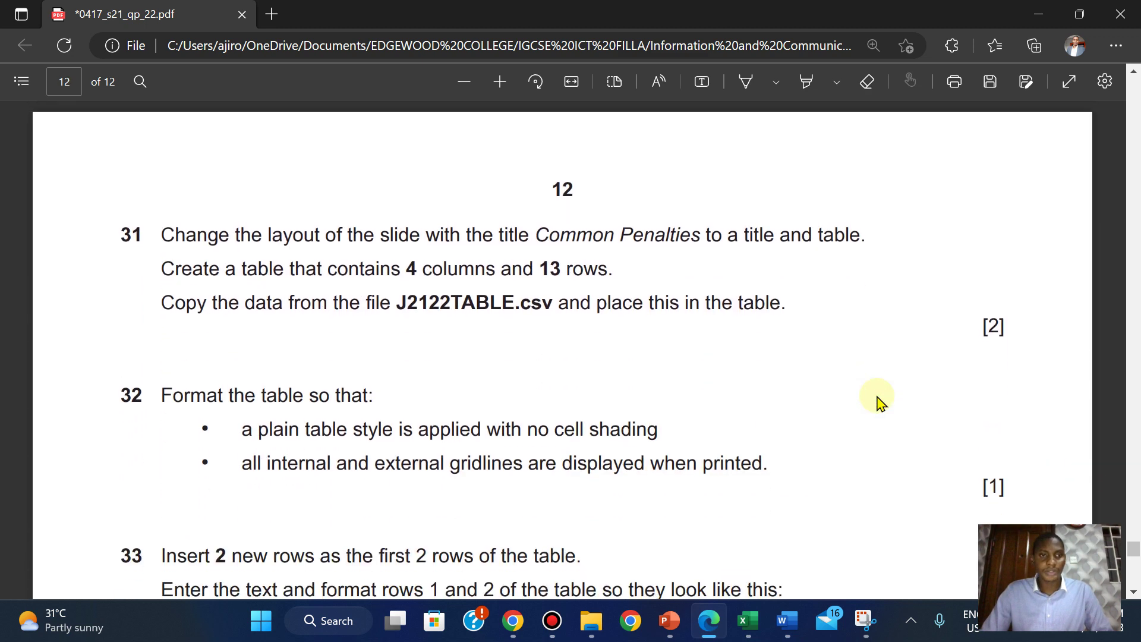
pyautogui.scroll(-2, 878, 397)
pyautogui.scroll(1, 877, 397)
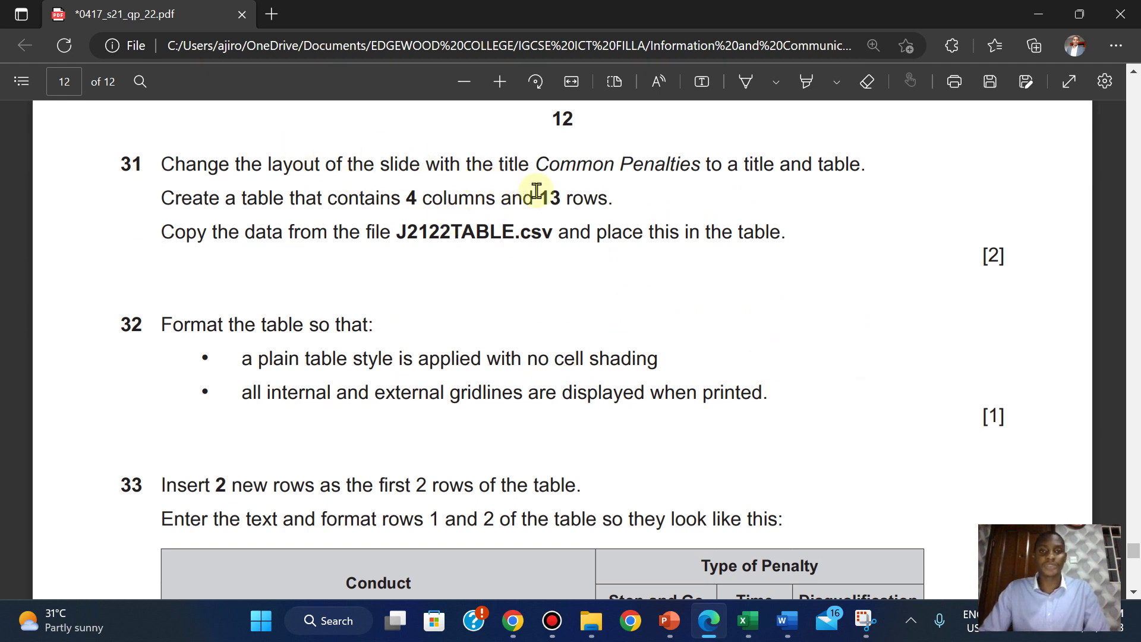
# Step: Give the Common Penalties slide a Title and Content layout
pyautogui.moveTo(670, 620)
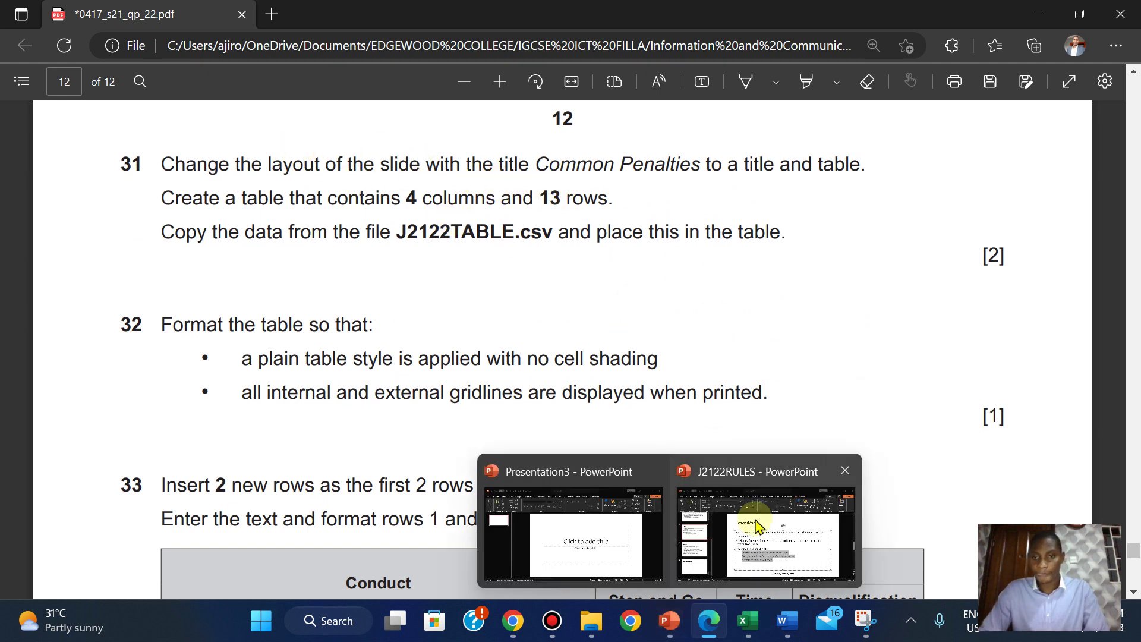
pyautogui.click(757, 526)
pyautogui.click(221, 263)
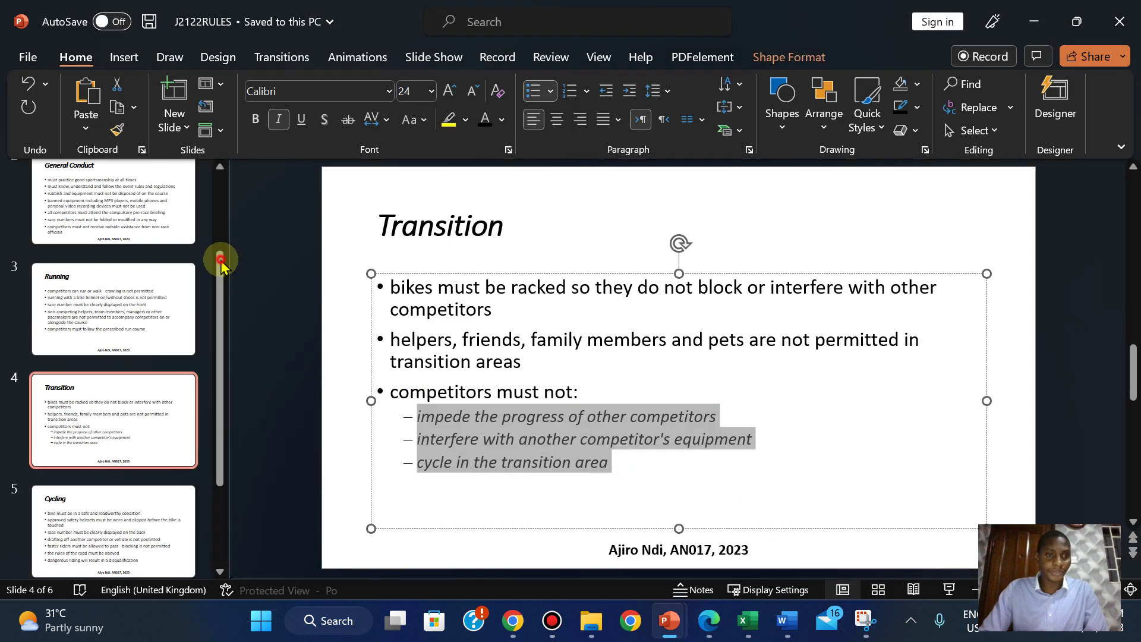
pyautogui.scroll(-5, 222, 471)
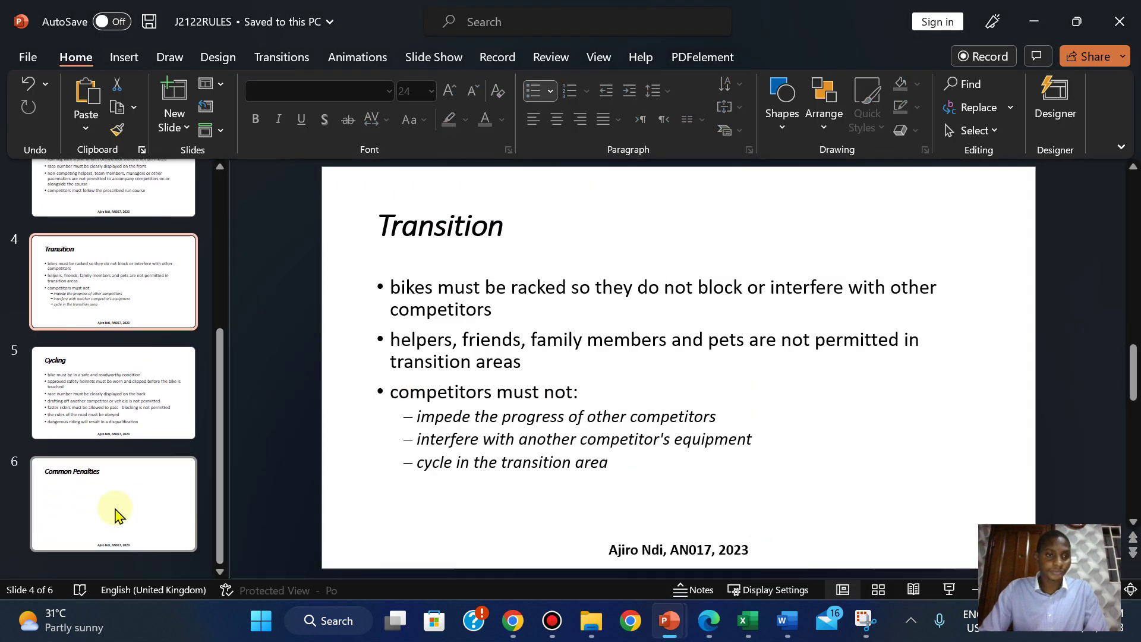
pyautogui.click(116, 515)
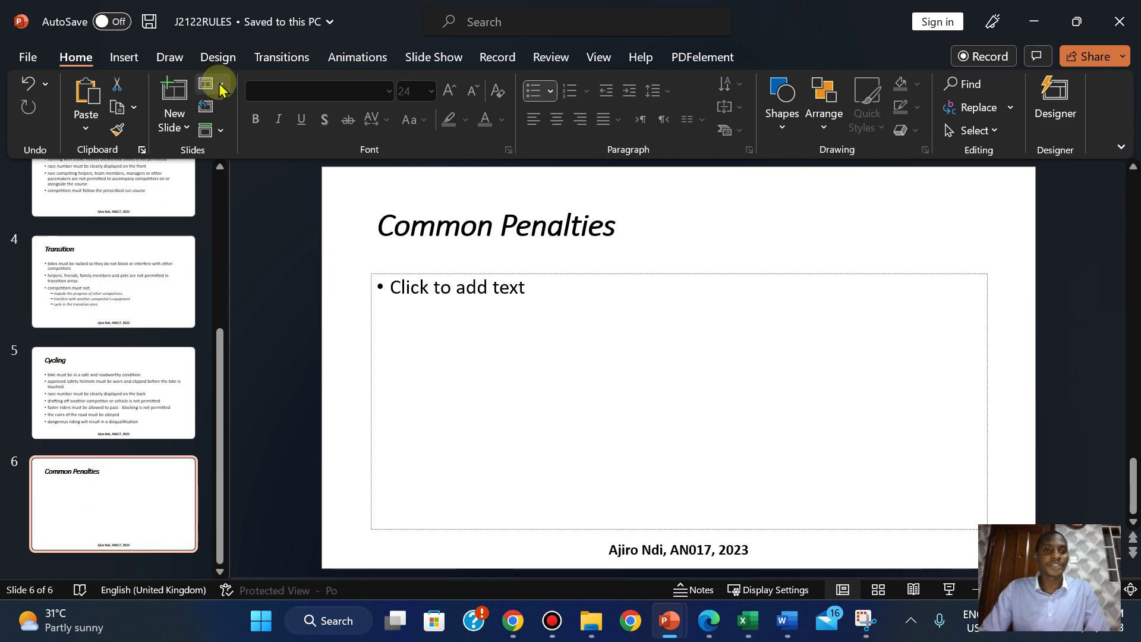
pyautogui.click(220, 88)
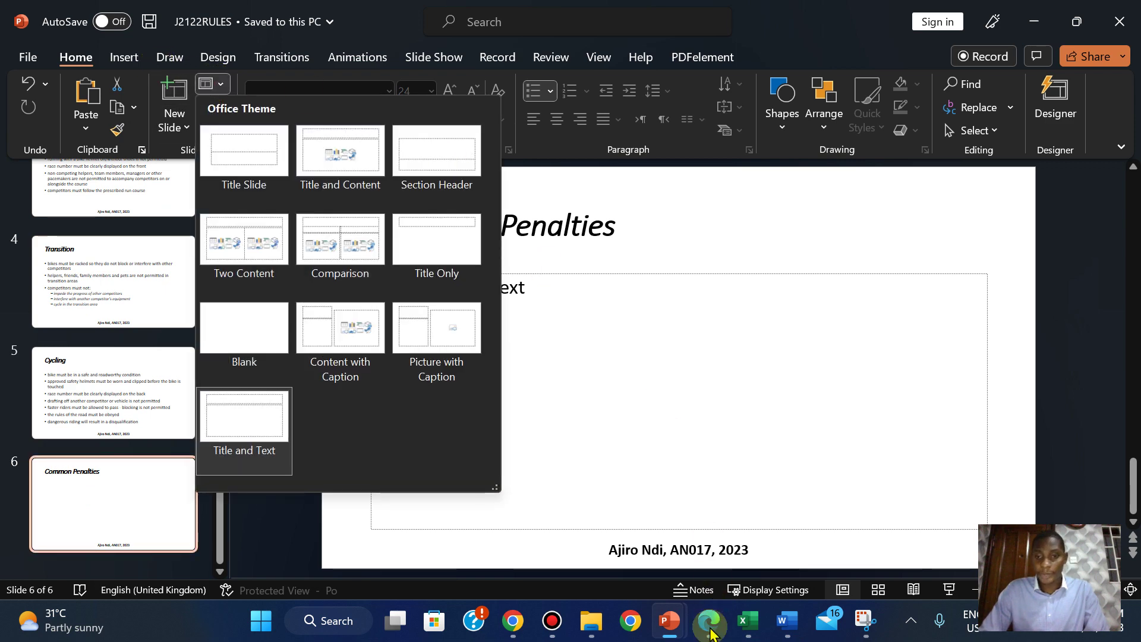
pyautogui.click(711, 632)
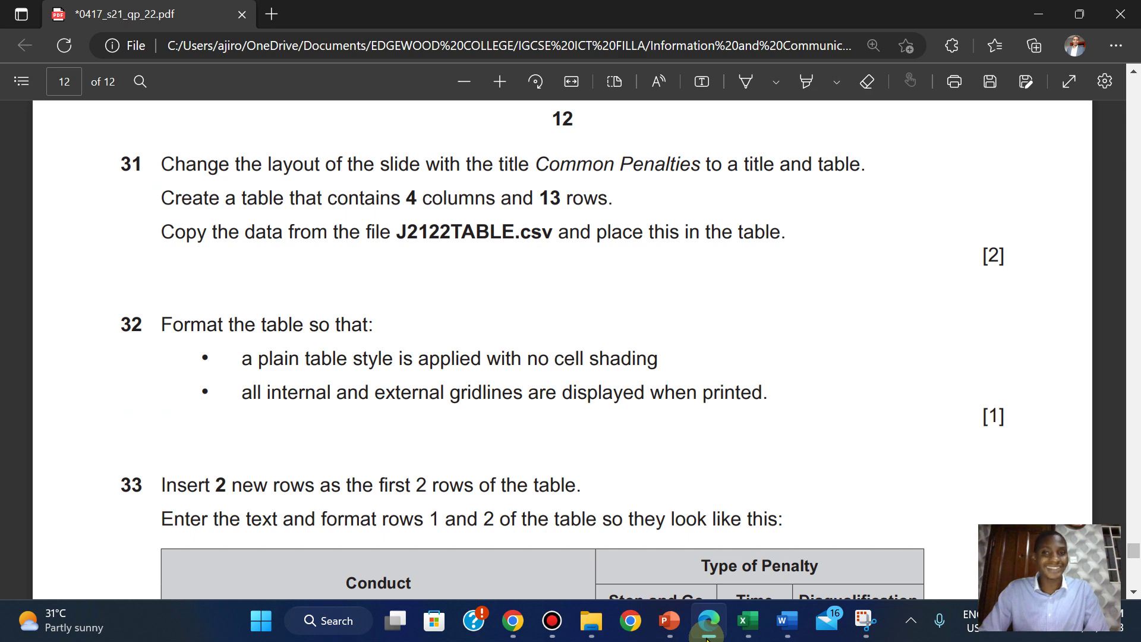
pyautogui.click(707, 633)
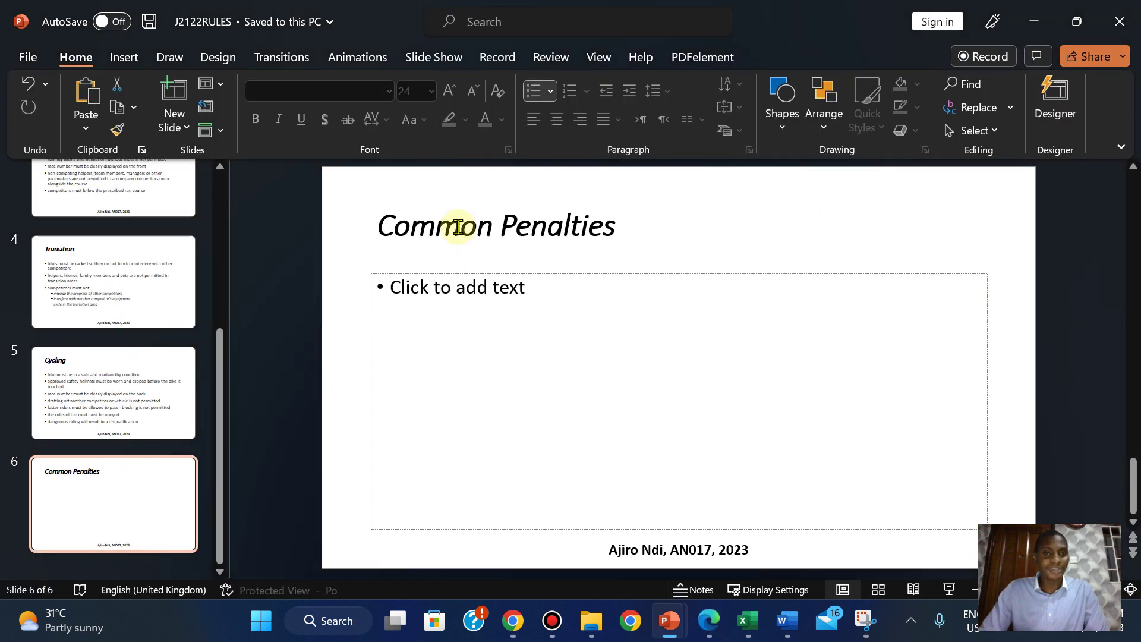
pyautogui.click(221, 85)
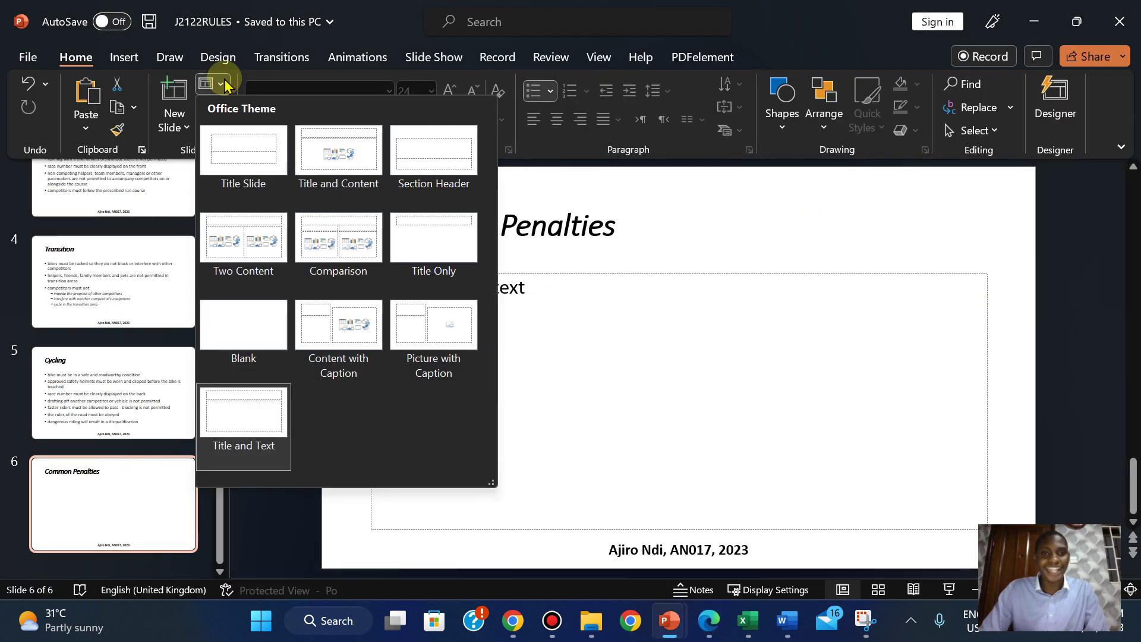
pyautogui.click(338, 156)
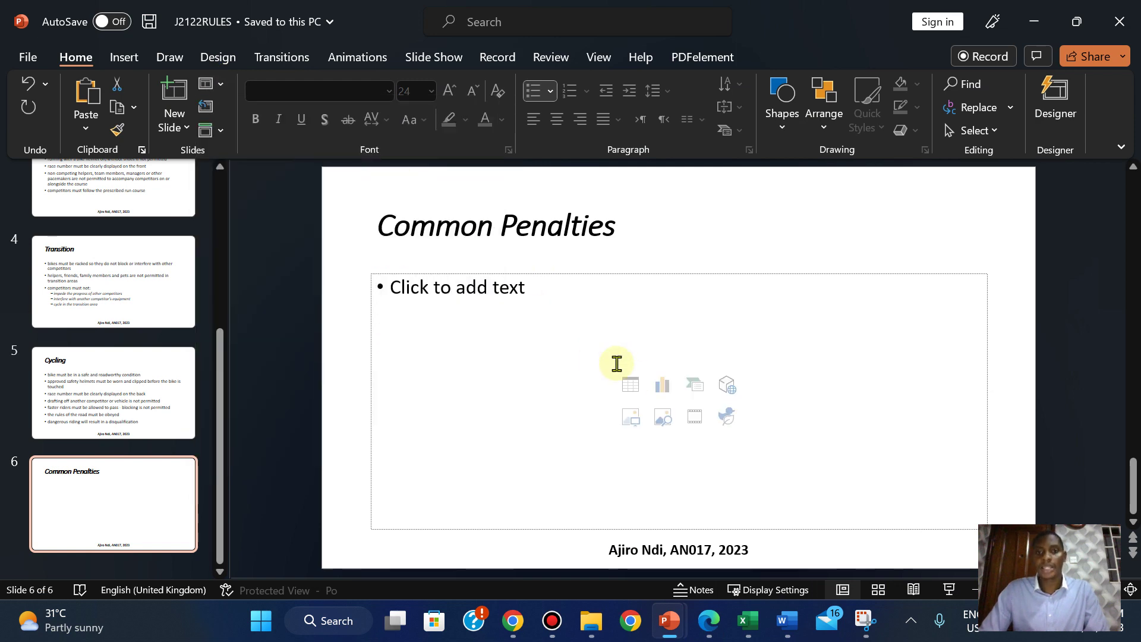
# Step: Insert a 4-column, 13-row table and move it up slightly under the title
pyautogui.click(630, 384)
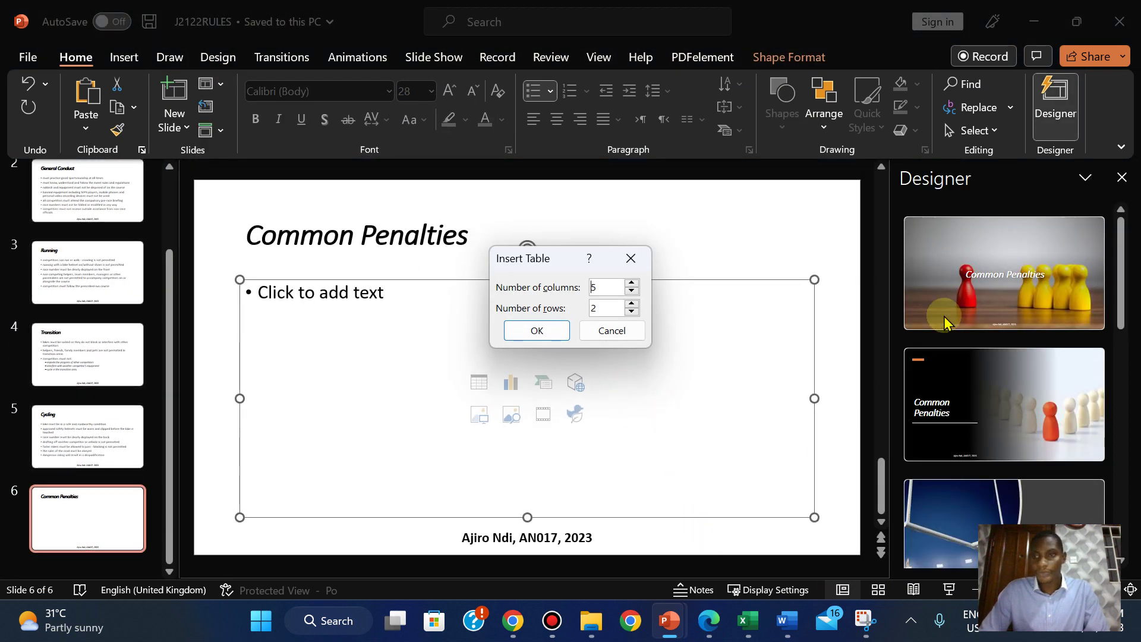
pyautogui.click(1121, 178)
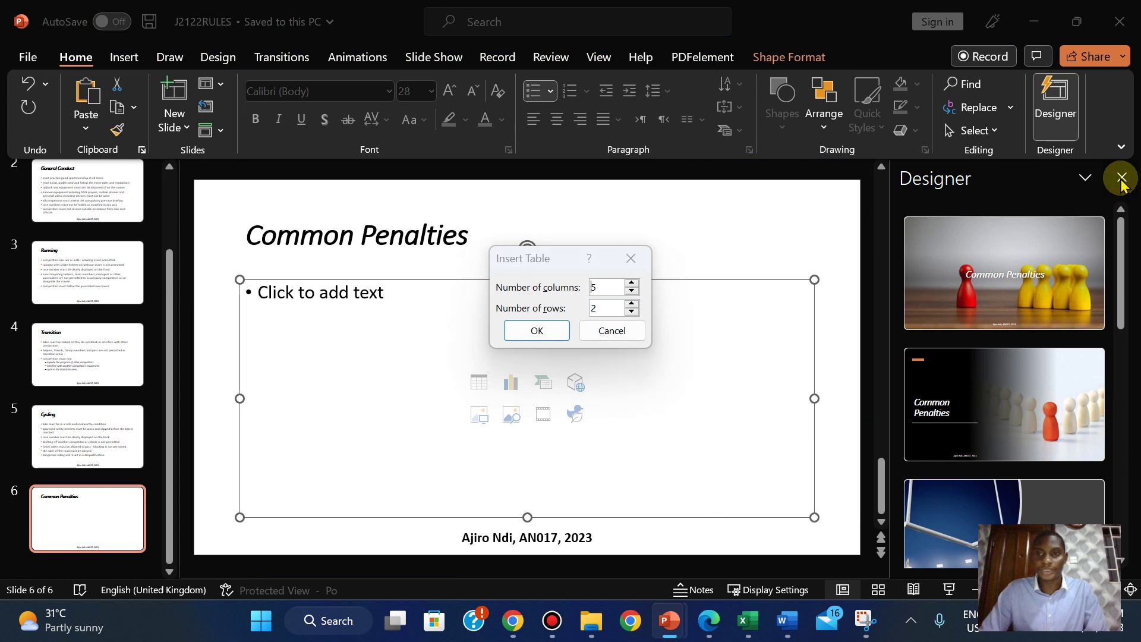
pyautogui.click(703, 620)
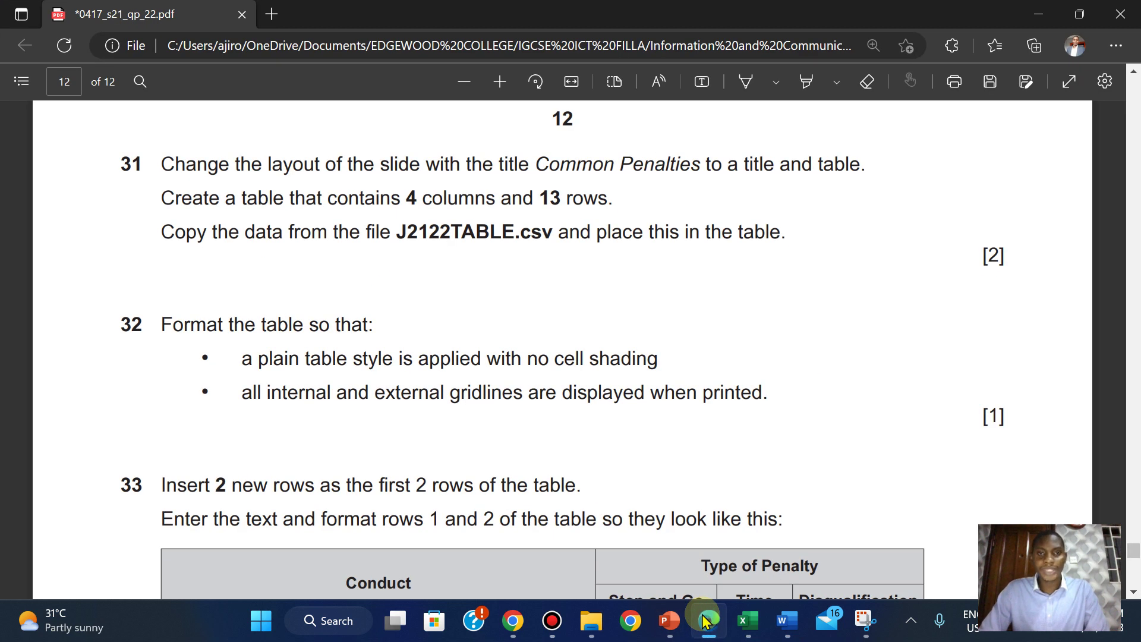
pyautogui.click(703, 621)
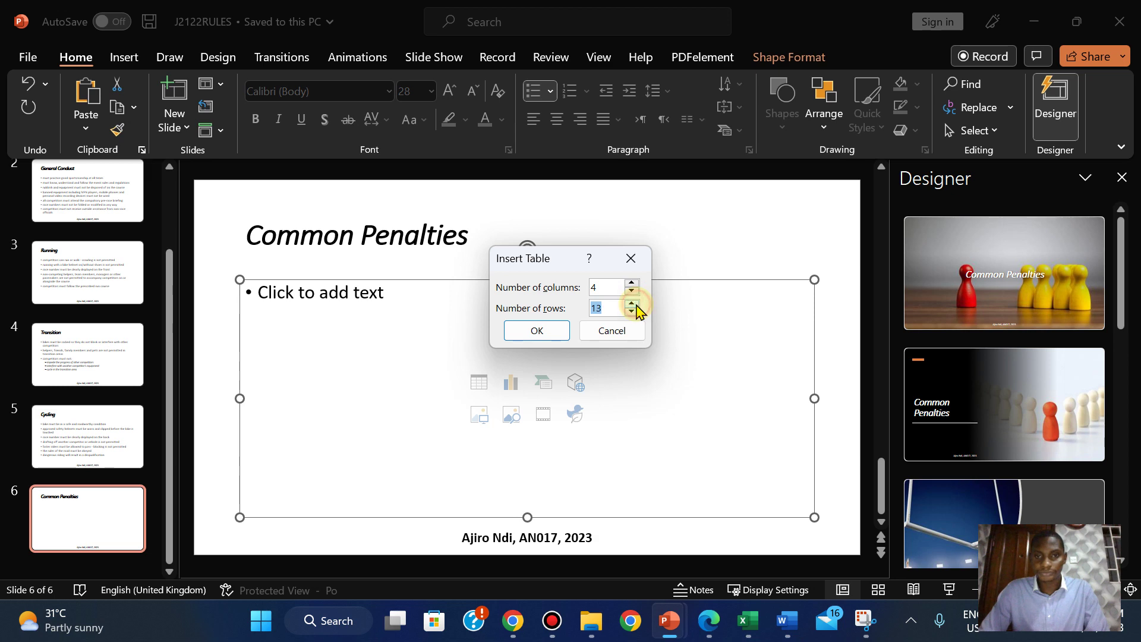
pyautogui.click(536, 331)
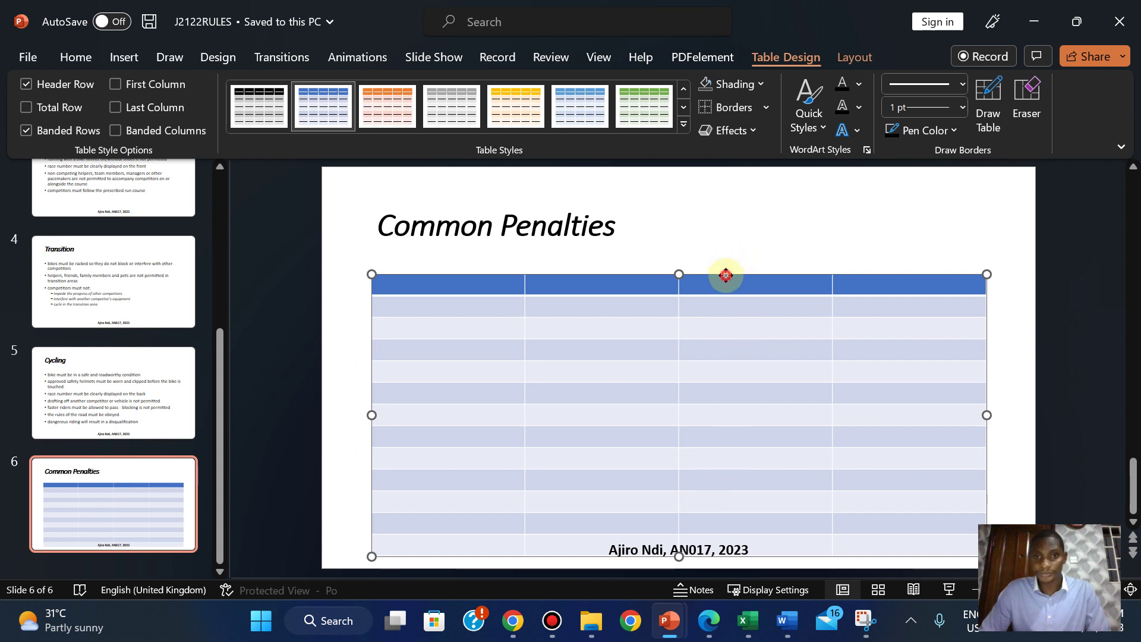
pyautogui.moveTo(726, 275); pyautogui.dragTo(725, 252)
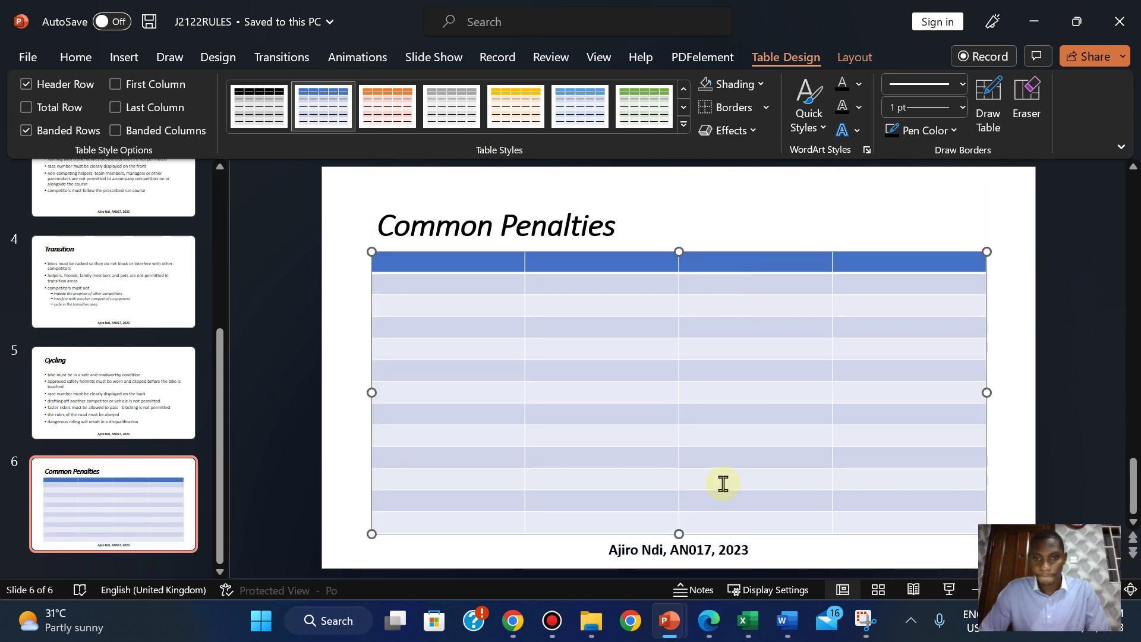
pyautogui.click(708, 620)
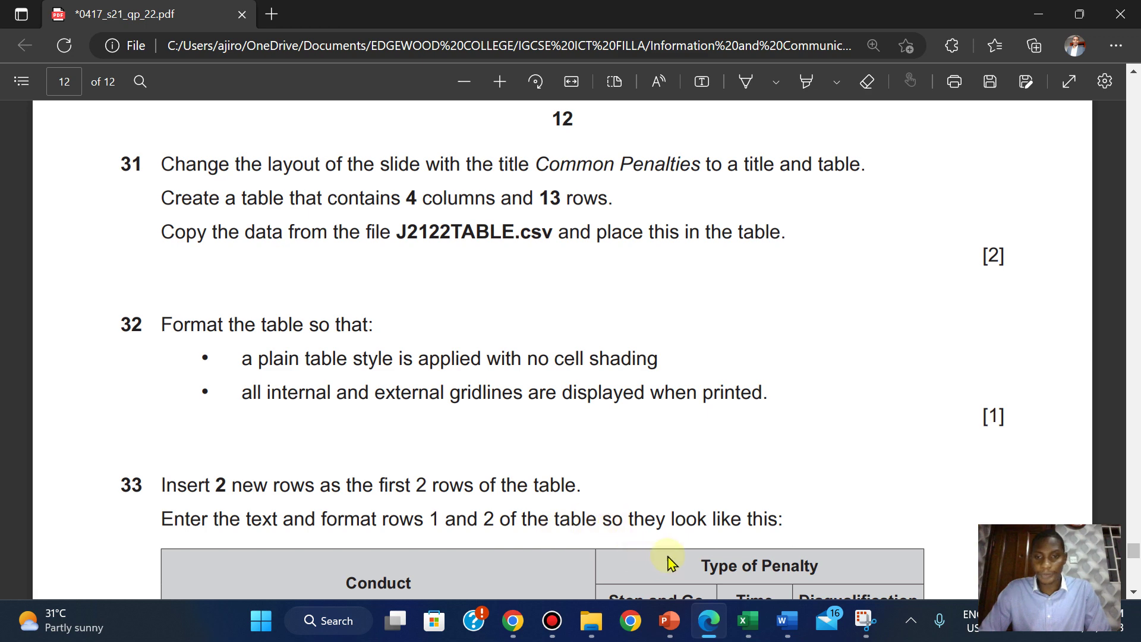
# Step: Open J2122TABLE from the source files folder in Excel
pyautogui.moveTo(592, 621)
pyautogui.click(603, 584)
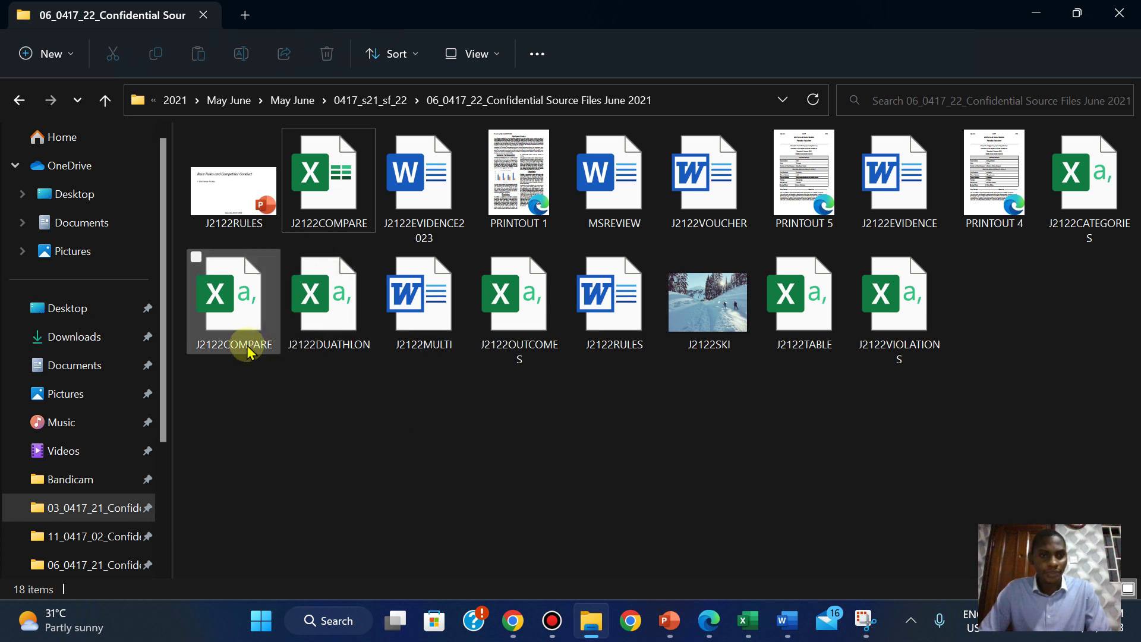
pyautogui.doubleClick(804, 336)
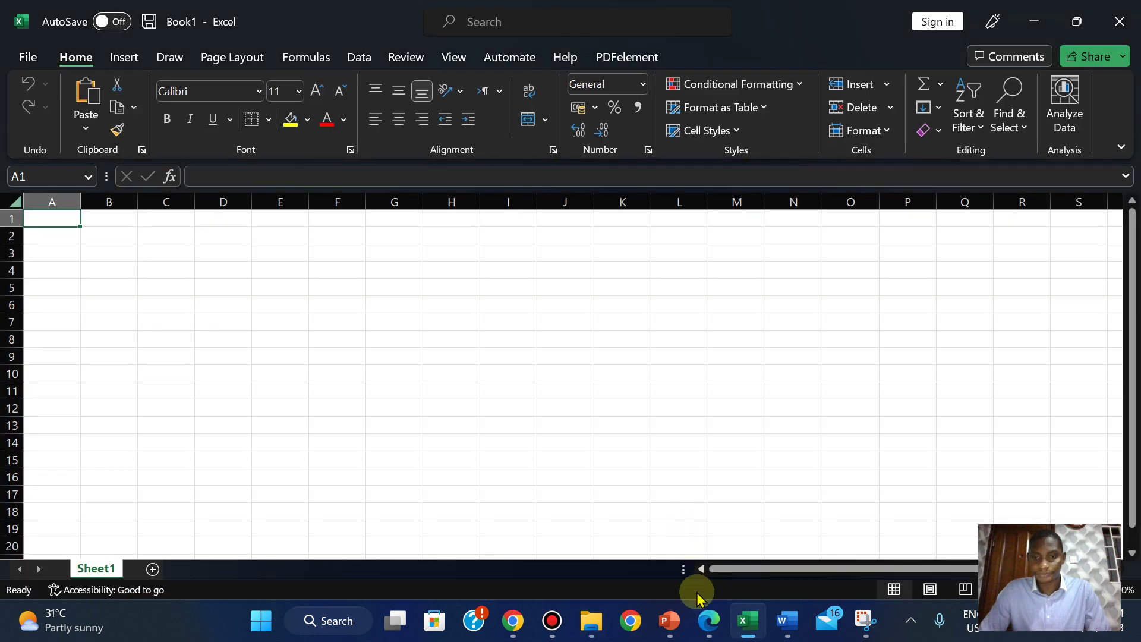
pyautogui.click(704, 622)
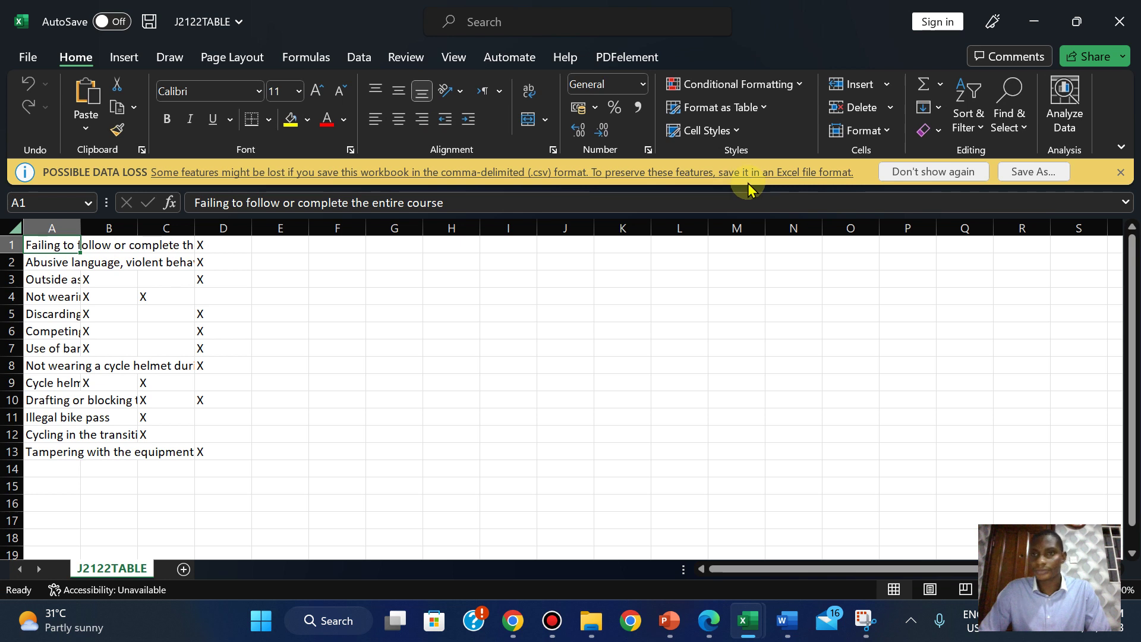
# Step: Autofit columns A to D to their contents and copy the data in A1:D13
pyautogui.doubleClick(81, 220)
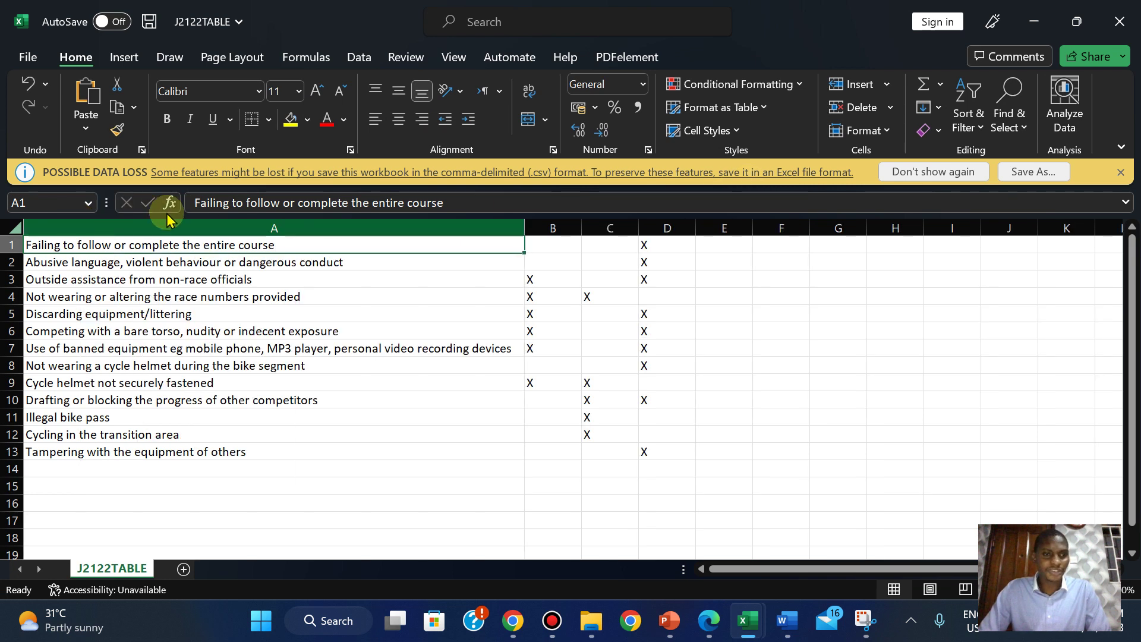
pyautogui.doubleClick(581, 224)
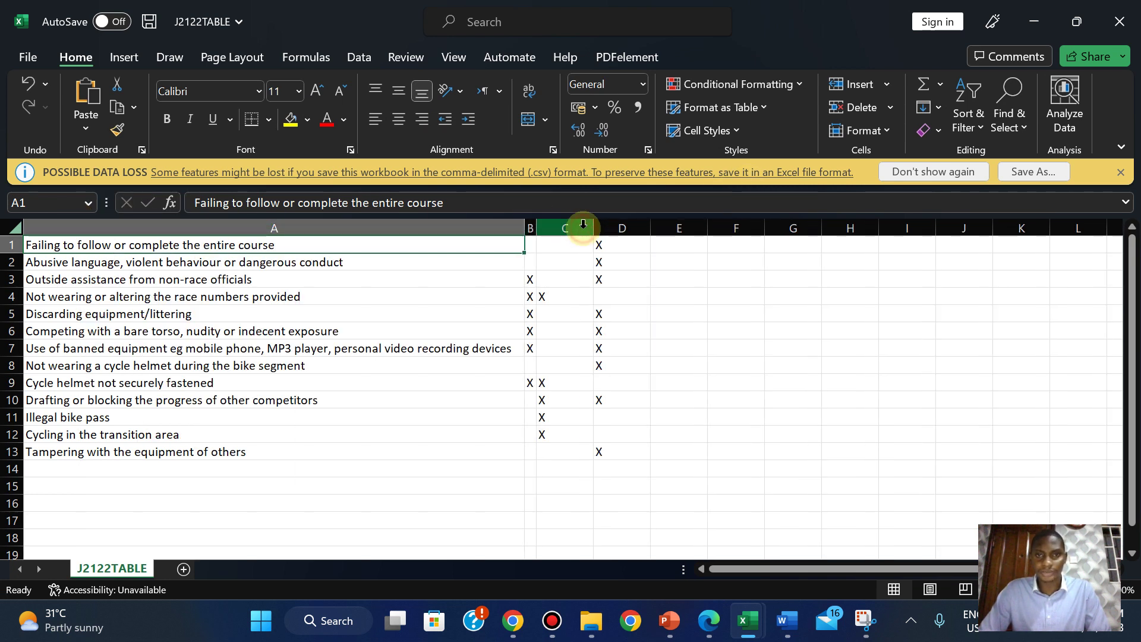
pyautogui.doubleClick(649, 225)
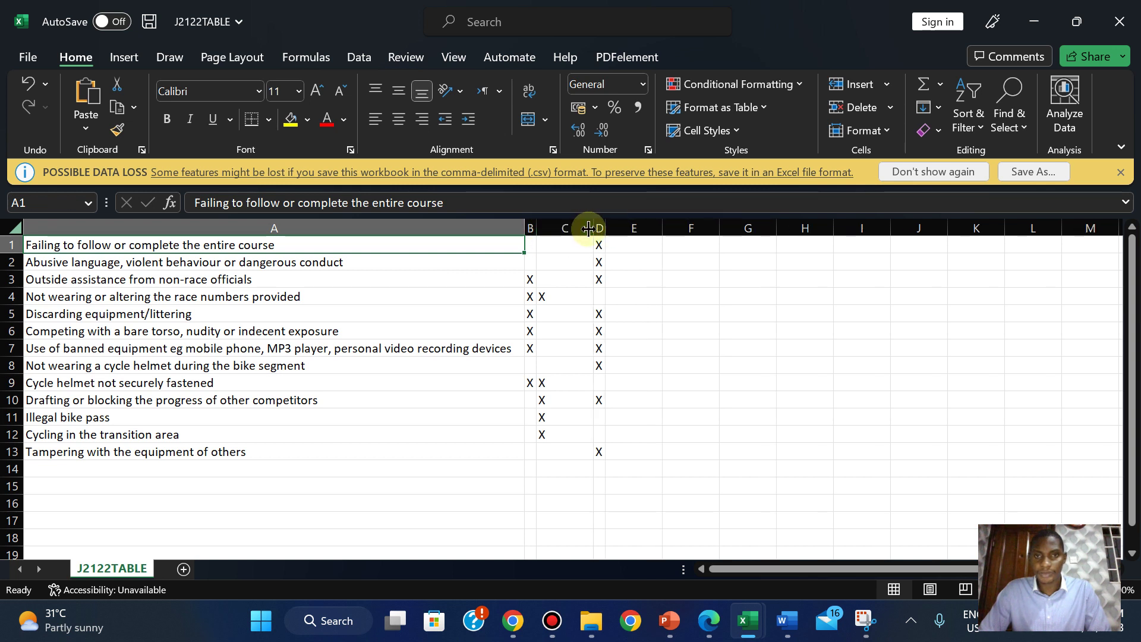
pyautogui.doubleClick(593, 225)
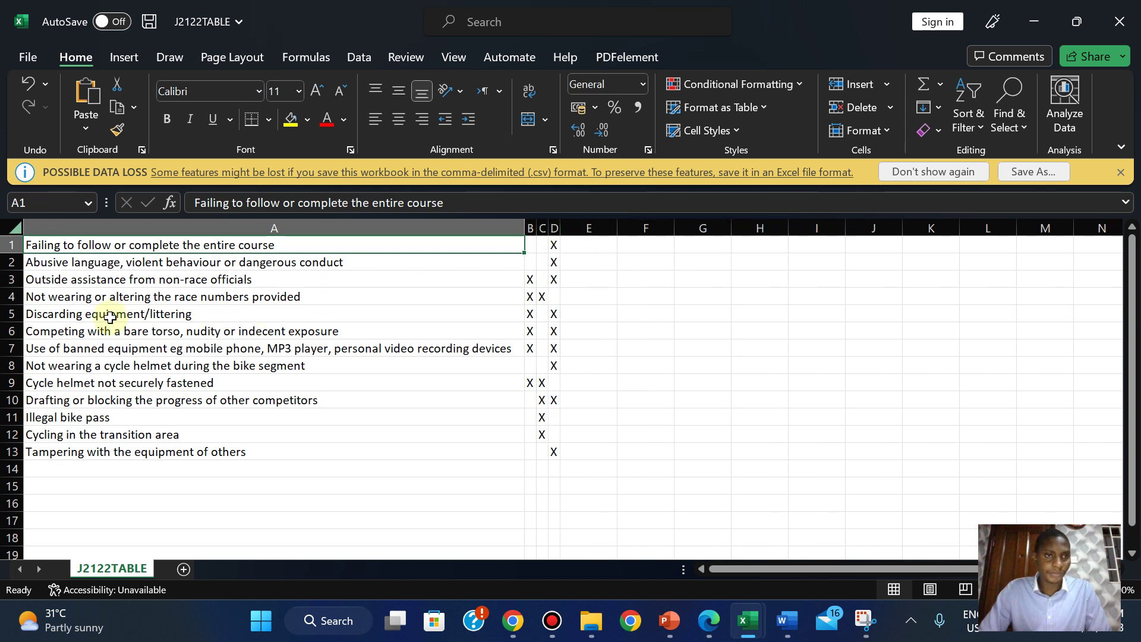
pyautogui.moveTo(43, 242); pyautogui.dragTo(554, 447)
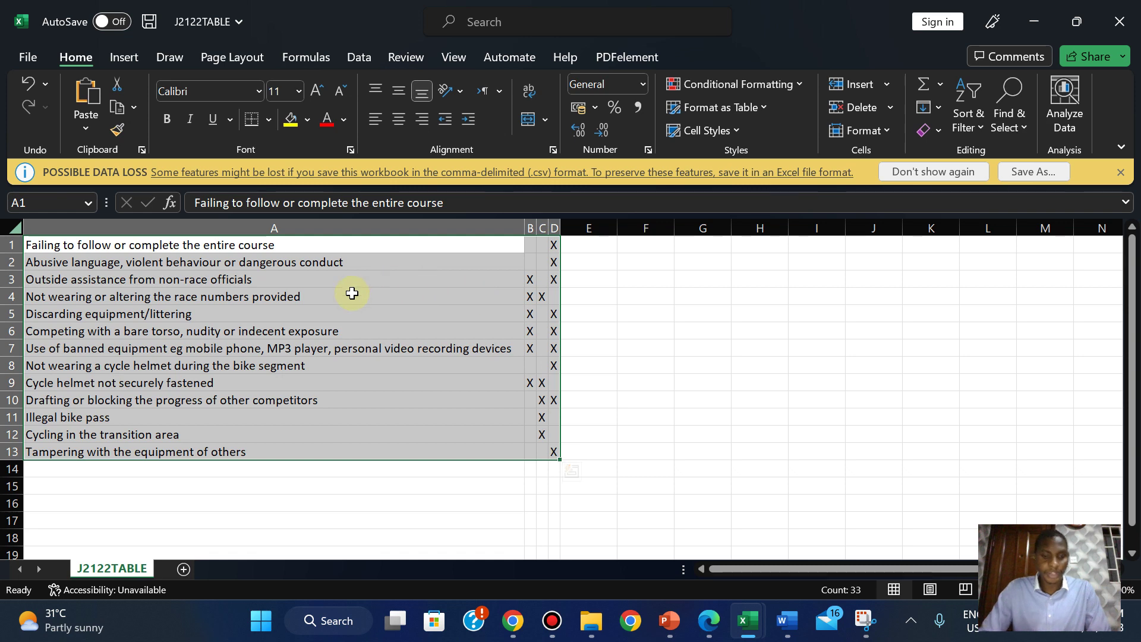
pyautogui.hotkey('ctrl', 'c')
# Step: Paste the penalty data into the slide table, keeping the destination table styling
pyautogui.moveTo(668, 618)
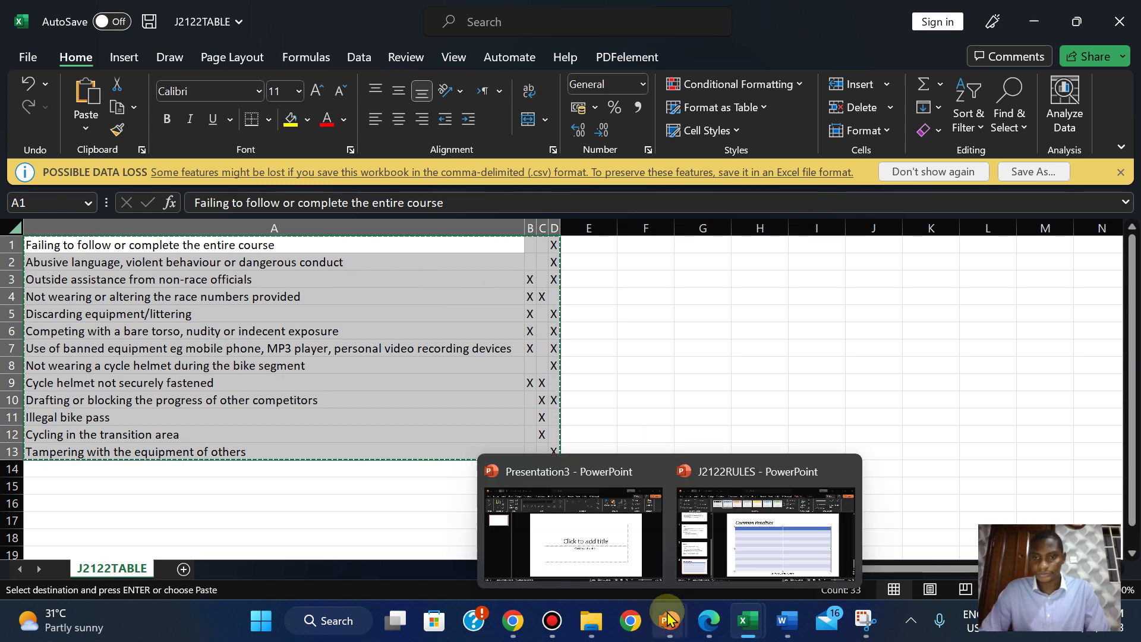
pyautogui.click(748, 535)
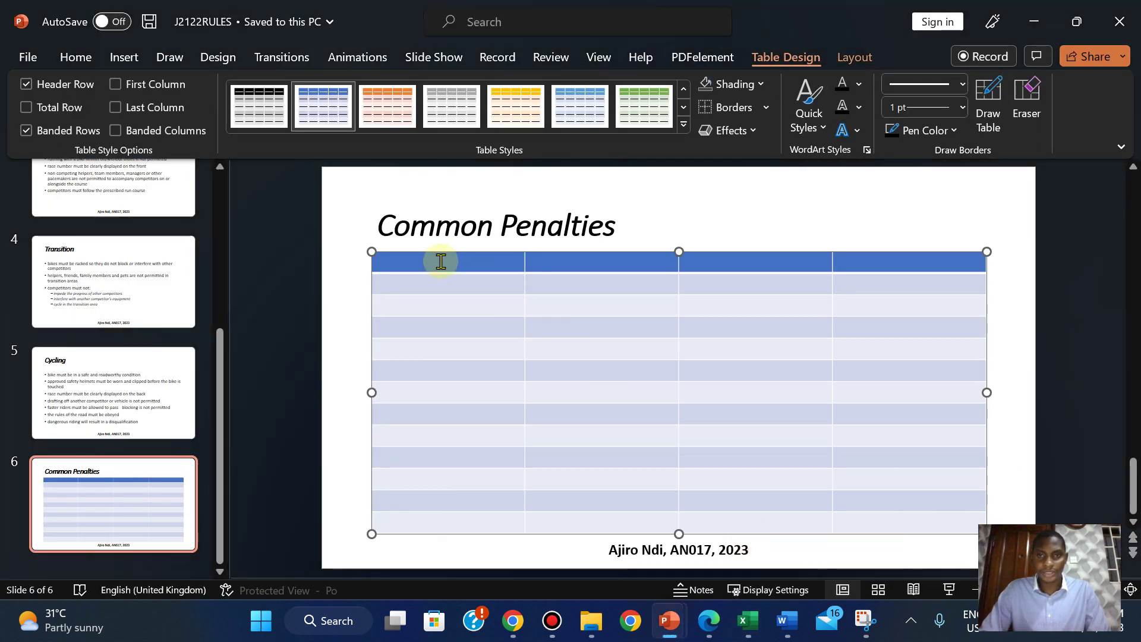
pyautogui.moveTo(440, 262)
pyautogui.mouseDown()
pyautogui.moveTo(779, 354)
pyautogui.moveTo(896, 420)
pyautogui.moveTo(923, 517)
pyautogui.mouseUp()
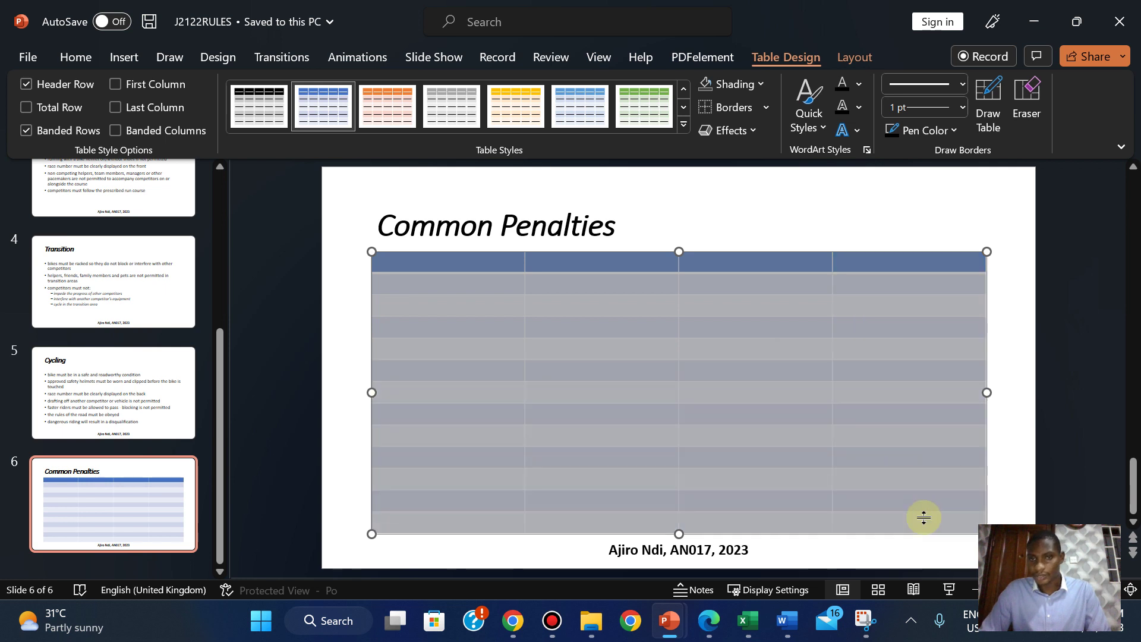
pyautogui.hotkey('ctrl', 'v')
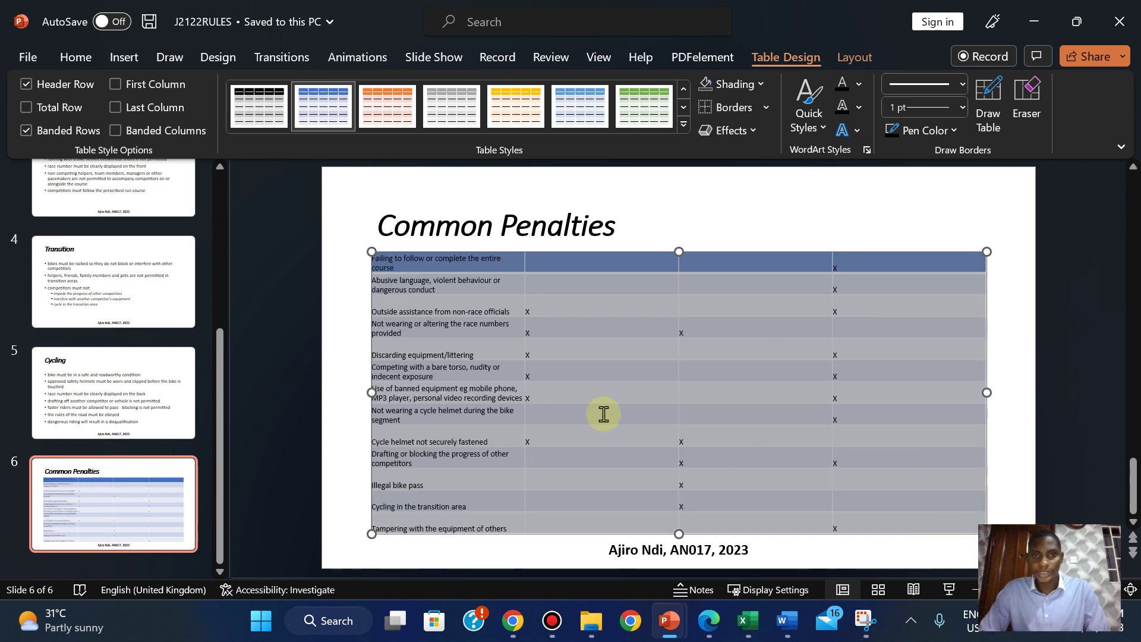
pyautogui.hotkey('ctrl', 'z')
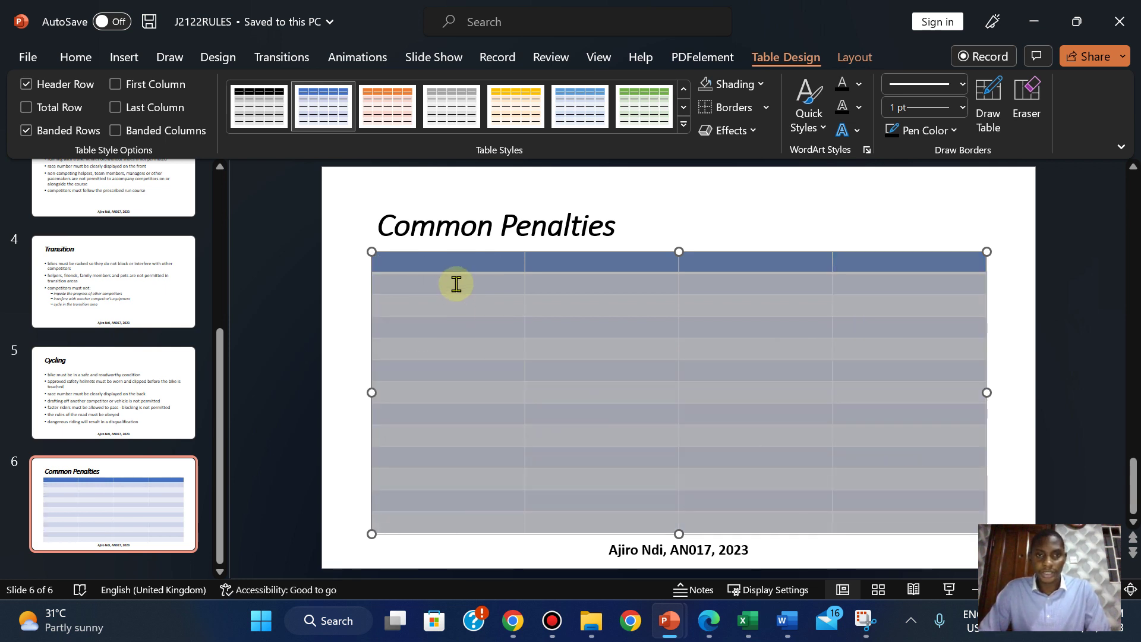
pyautogui.rightClick(455, 286)
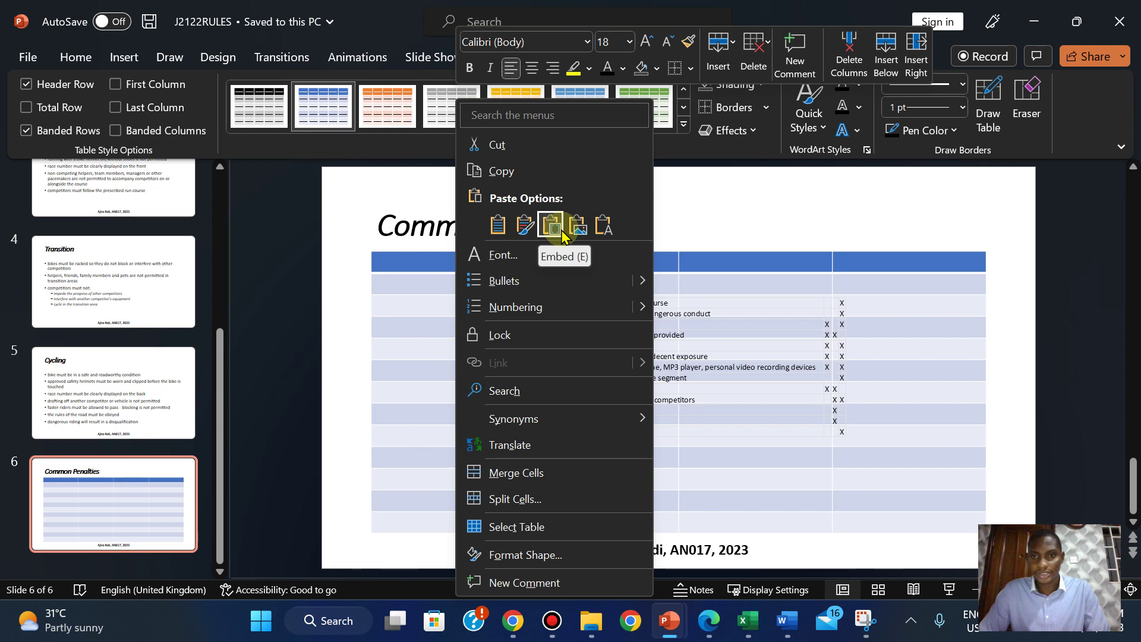
pyautogui.click(498, 226)
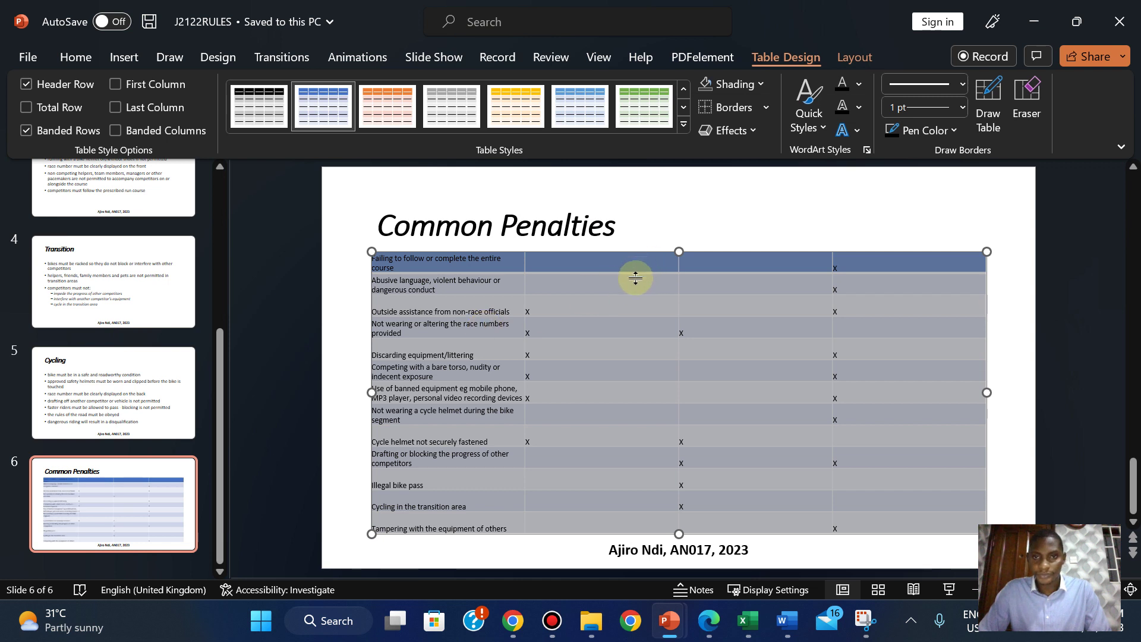
# Step: Autofit the table's columns to their content and deselect the table
pyautogui.doubleClick(678, 287)
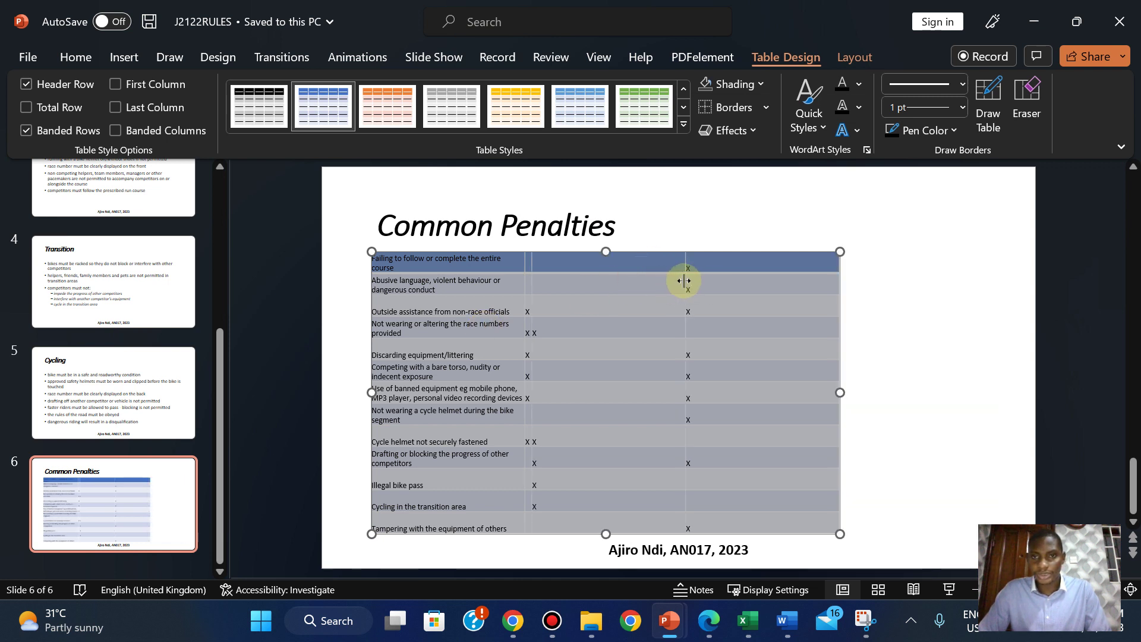
pyautogui.doubleClick(685, 281)
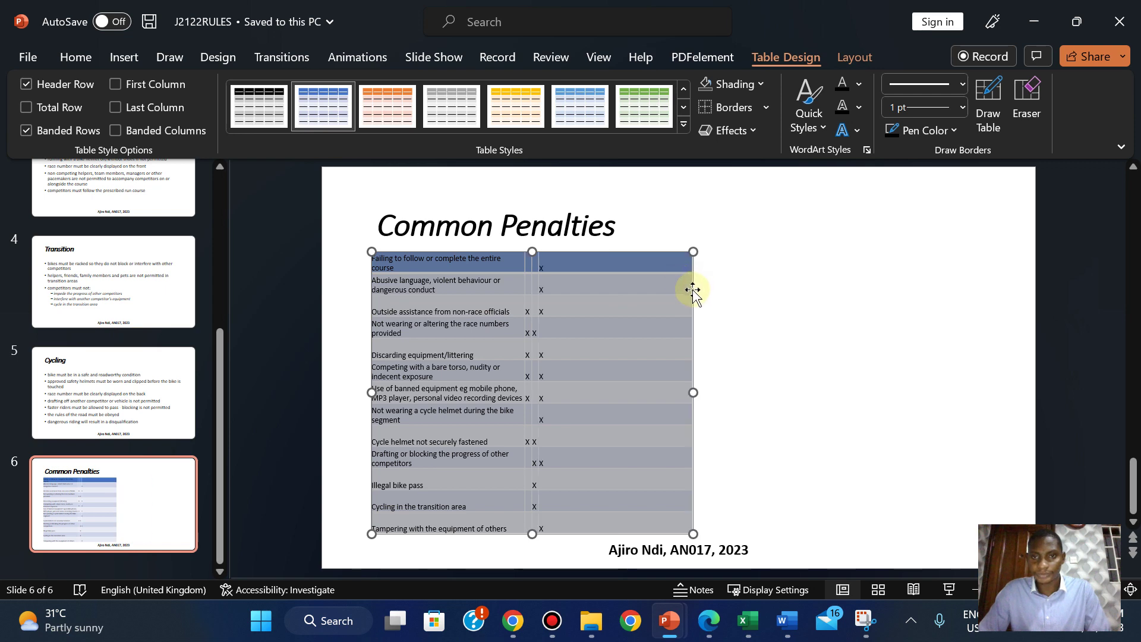
pyautogui.doubleClick(689, 293)
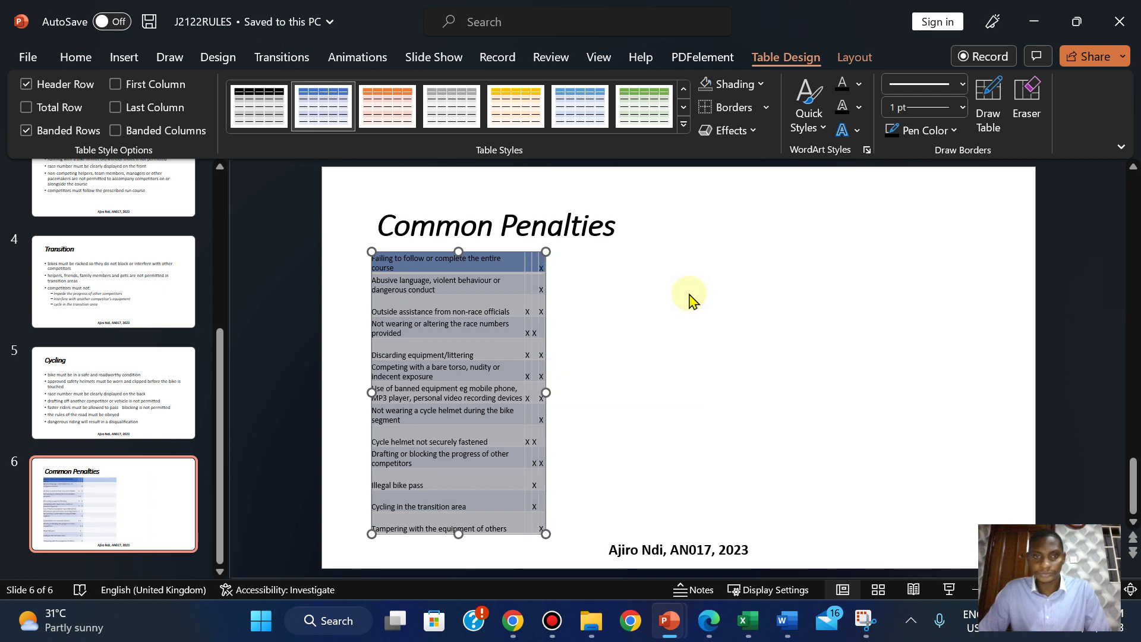
pyautogui.click(610, 328)
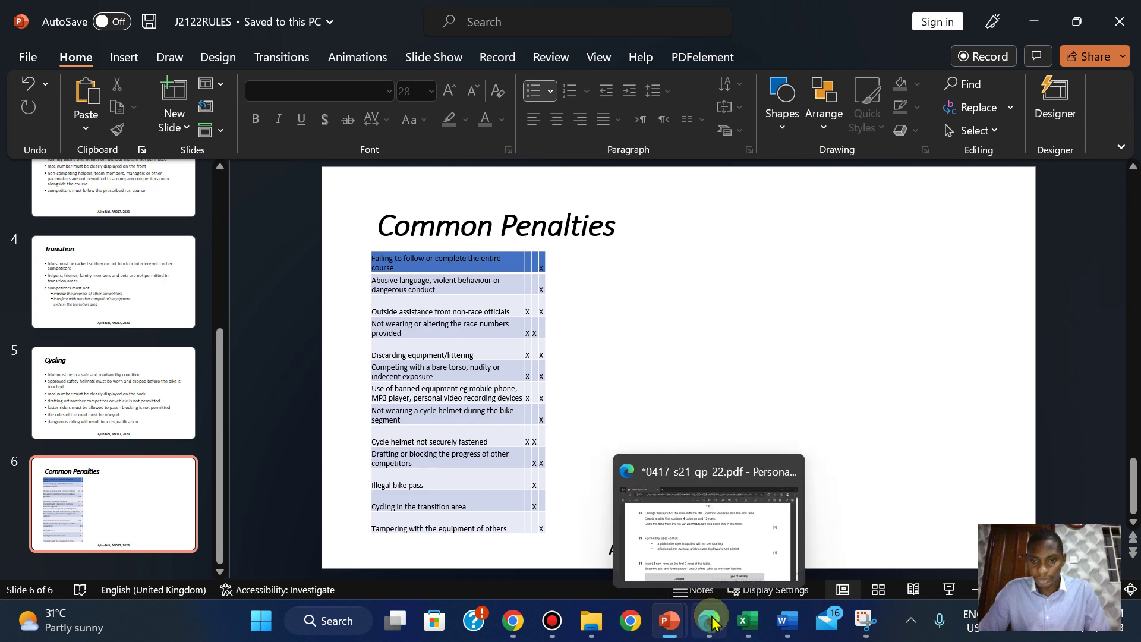
# Step: Highlight question 31 in green in the exam PDF, then return to J2122RULES
pyautogui.click(708, 523)
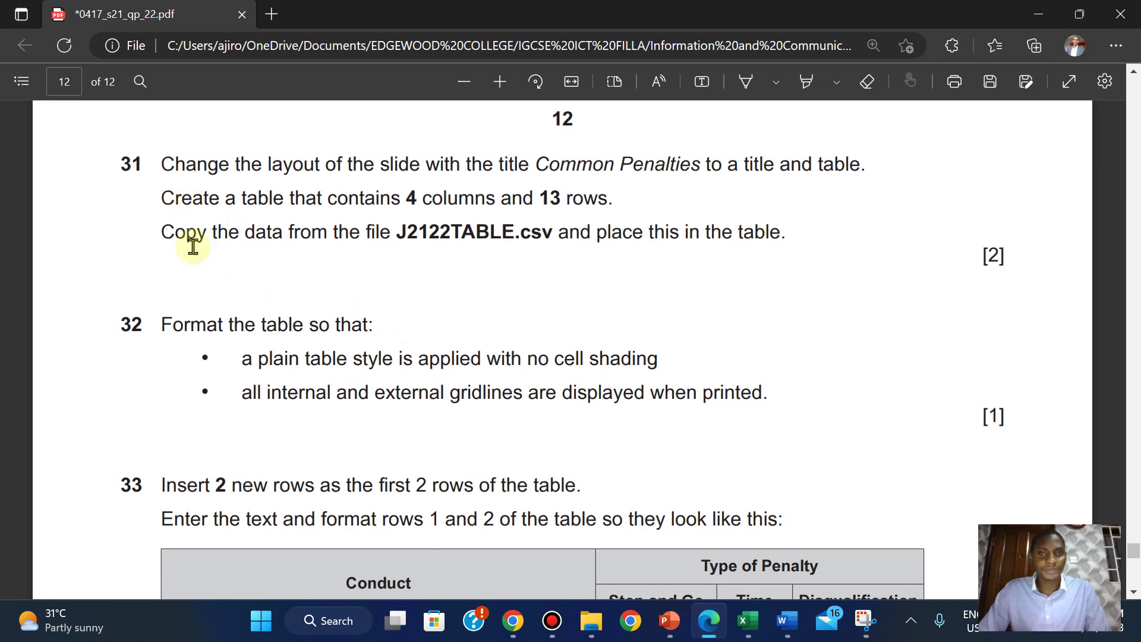
pyautogui.moveTo(159, 162); pyautogui.dragTo(1018, 257)
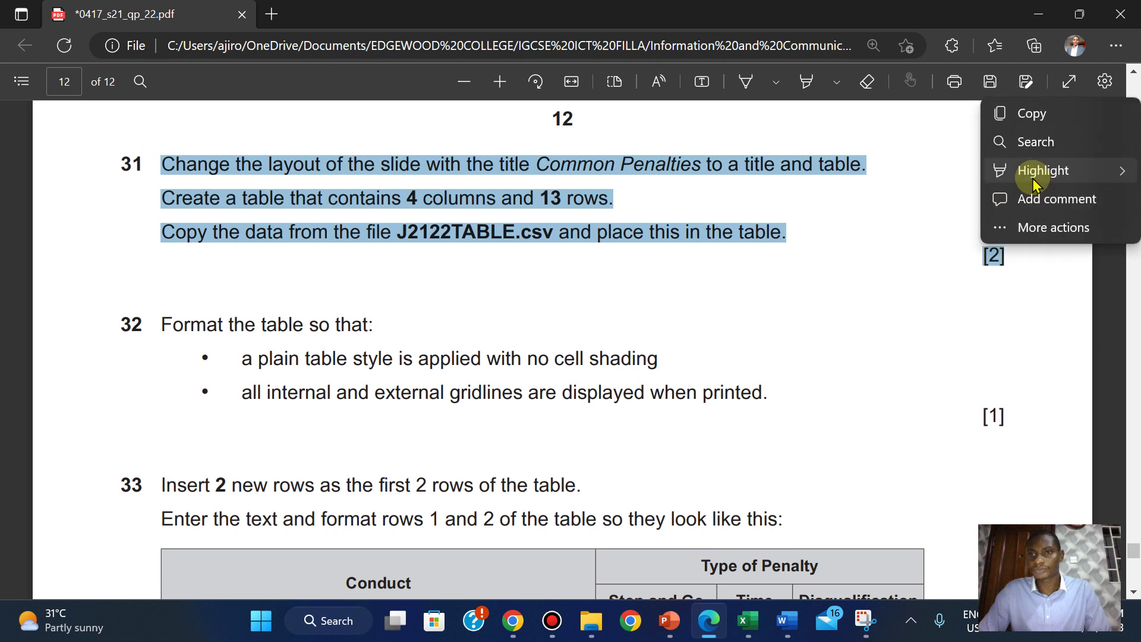
pyautogui.moveTo(1034, 170)
pyautogui.click(879, 201)
pyautogui.scroll(-1, 880, 204)
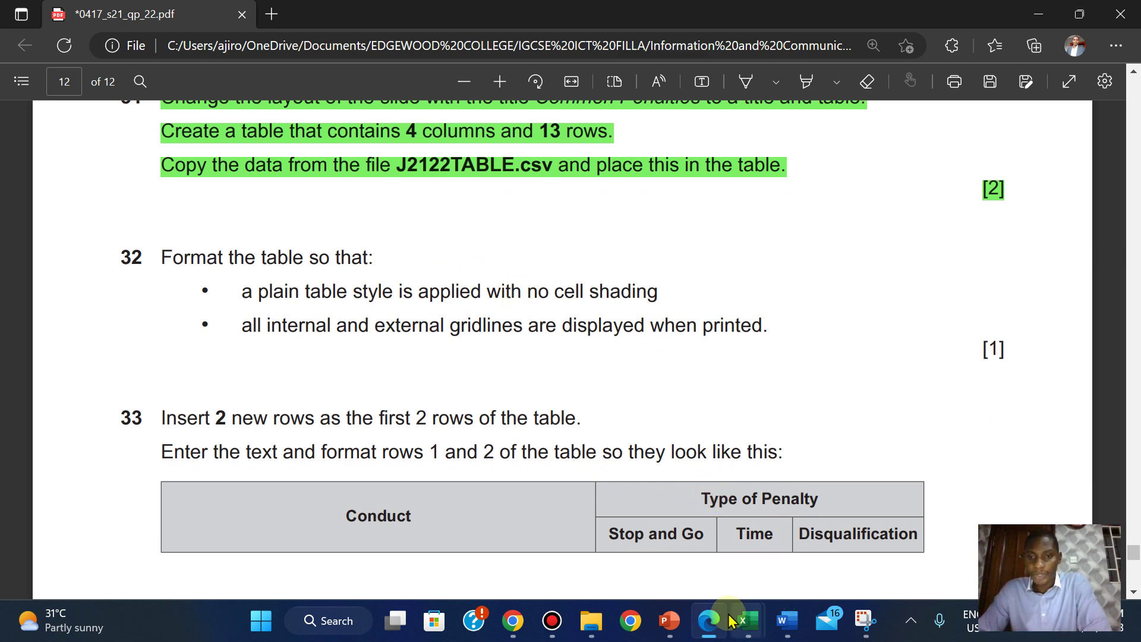
pyautogui.moveTo(665, 631)
pyautogui.click(725, 545)
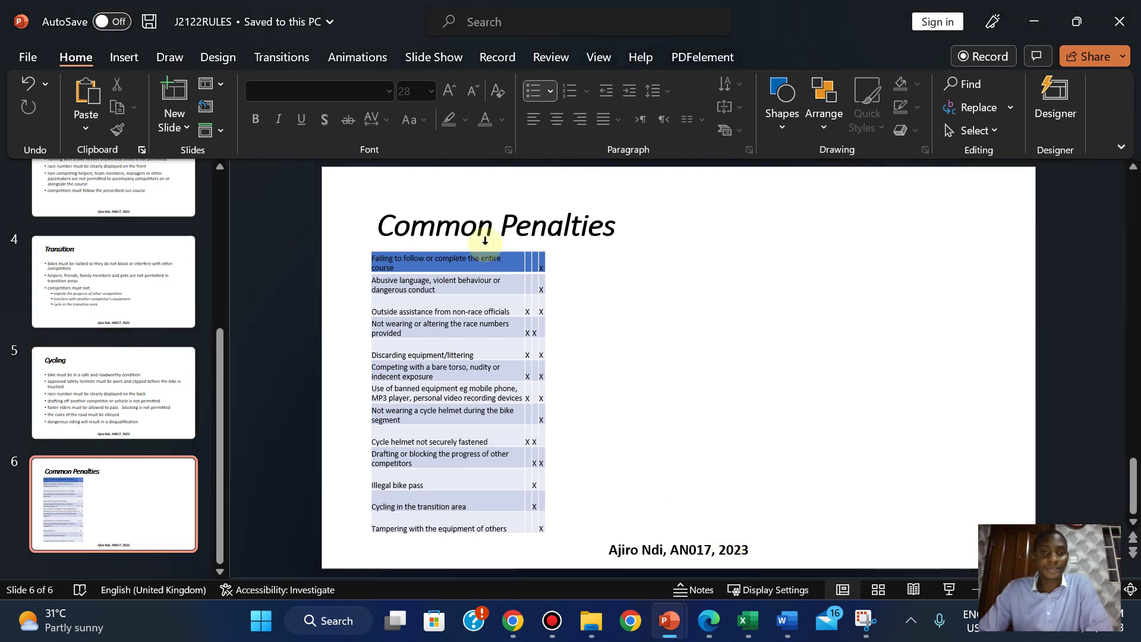
# Step: Set the Common Penalties table shading to No Fill and apply All Borders
pyautogui.click(404, 261)
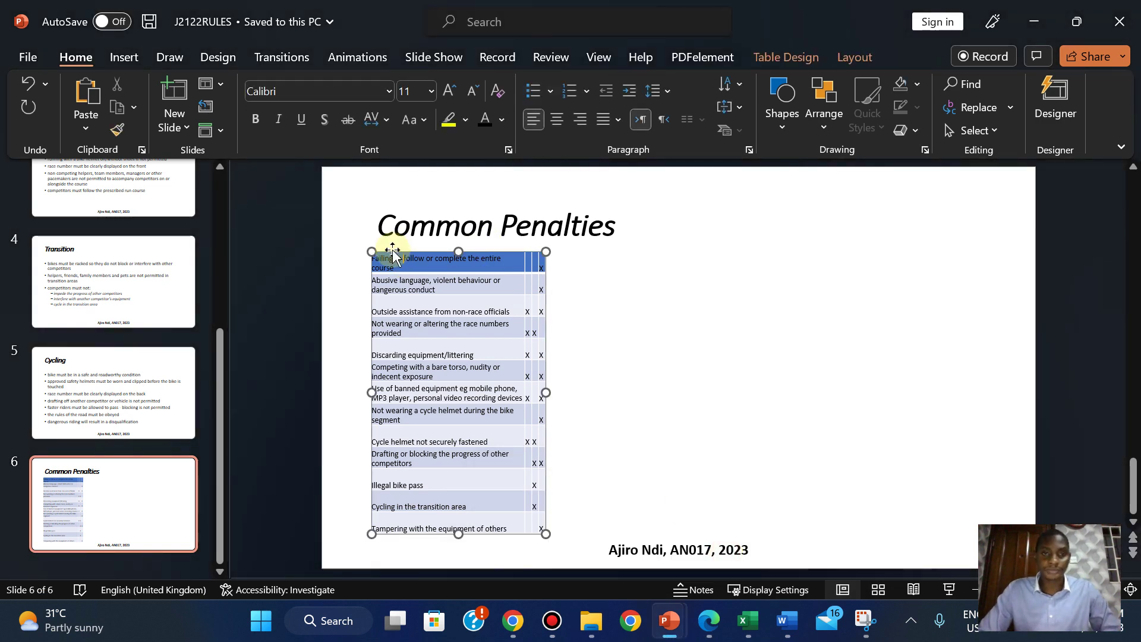
pyautogui.click(772, 58)
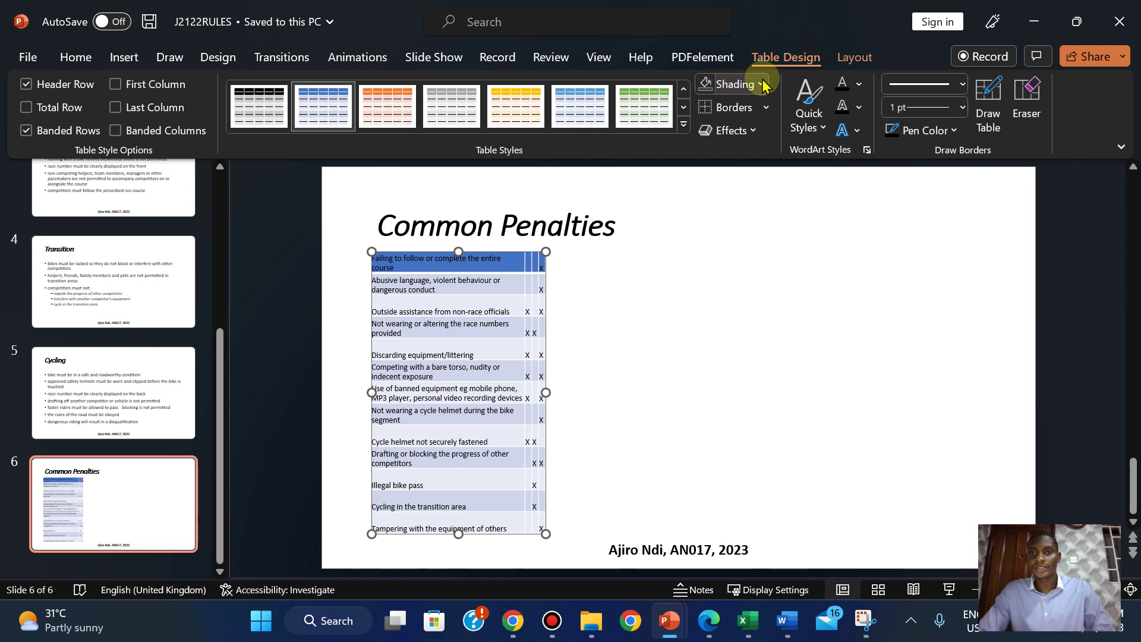
pyautogui.click(758, 85)
pyautogui.click(728, 286)
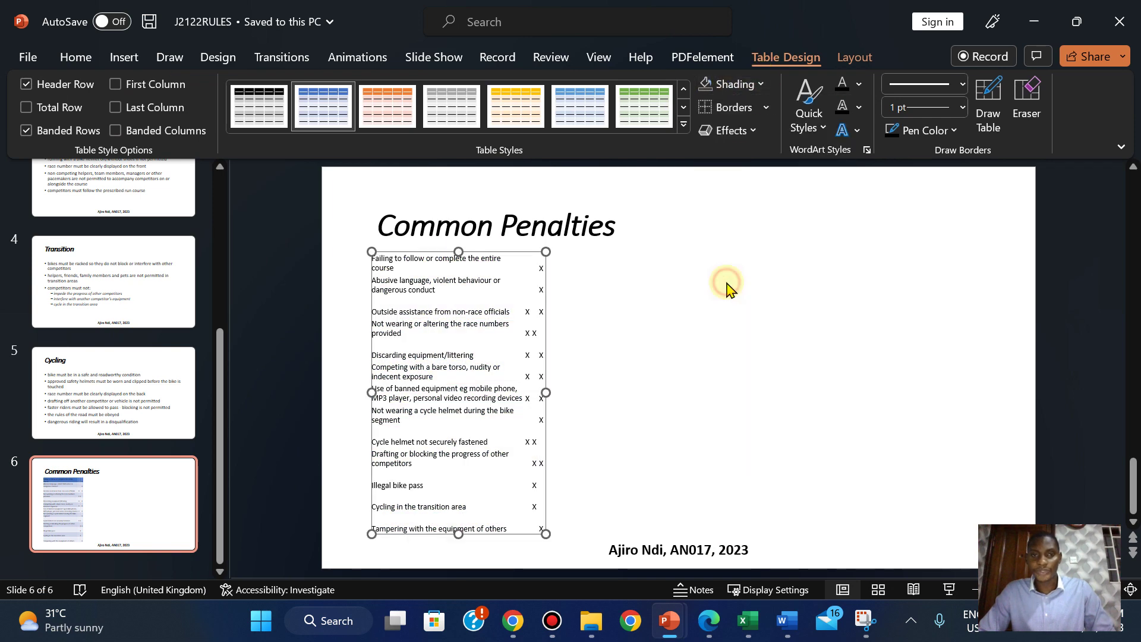
pyautogui.click(767, 108)
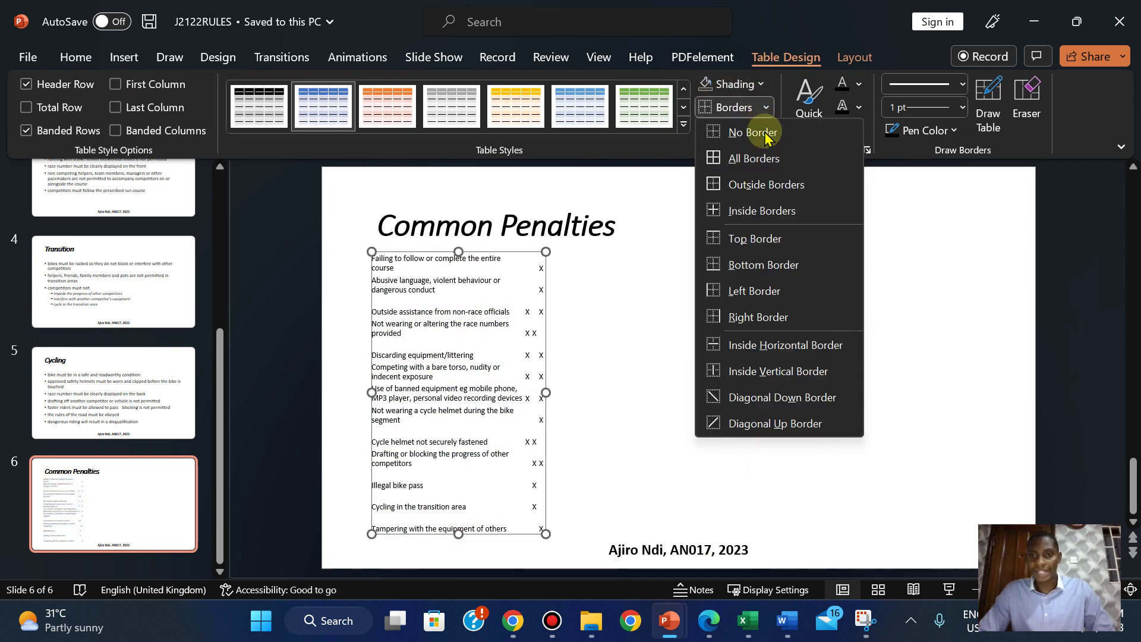
pyautogui.click(750, 158)
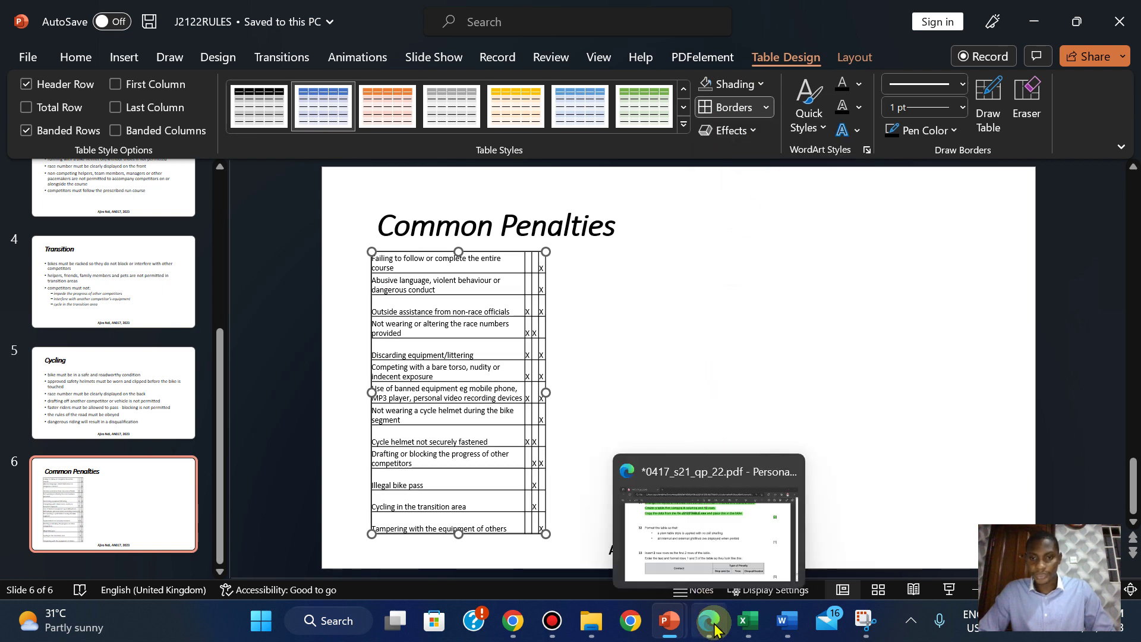
pyautogui.click(710, 623)
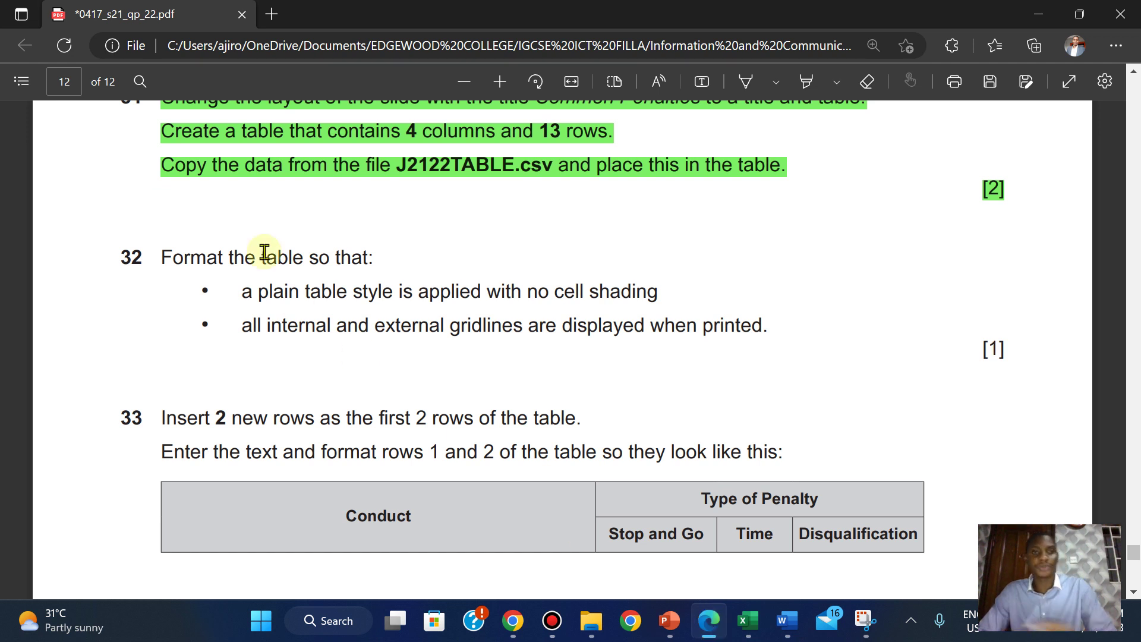
# Step: Highlight question 32 and its two bullet points green in the Edge PDF, then return to PowerPoint
pyautogui.moveTo(159, 254); pyautogui.dragTo(1007, 347)
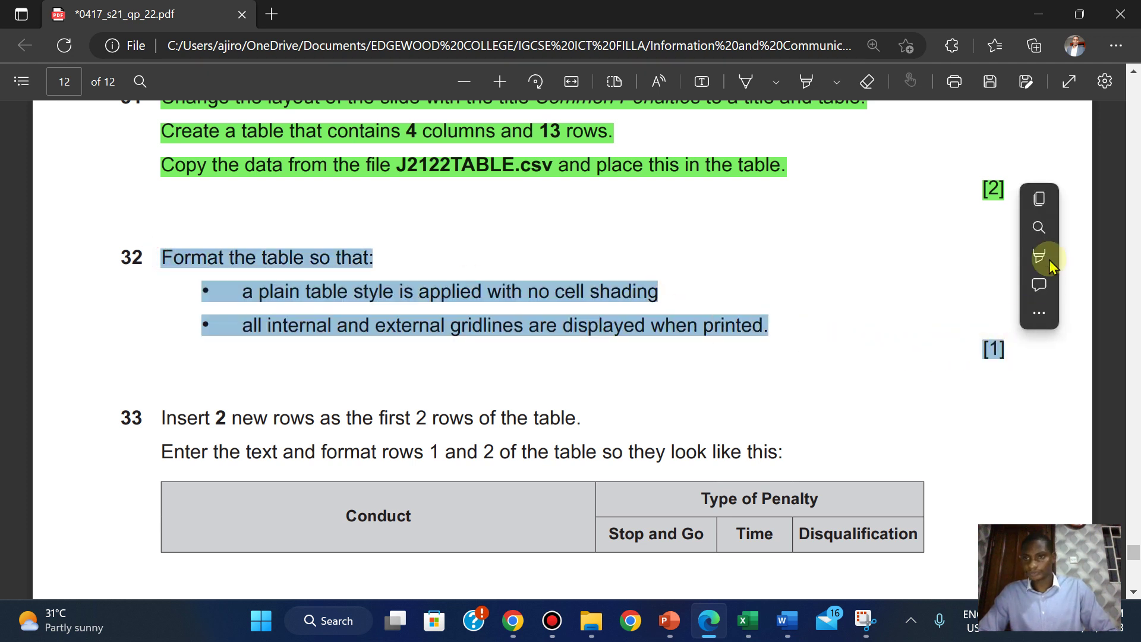
pyautogui.moveTo(1010, 256)
pyautogui.click(905, 287)
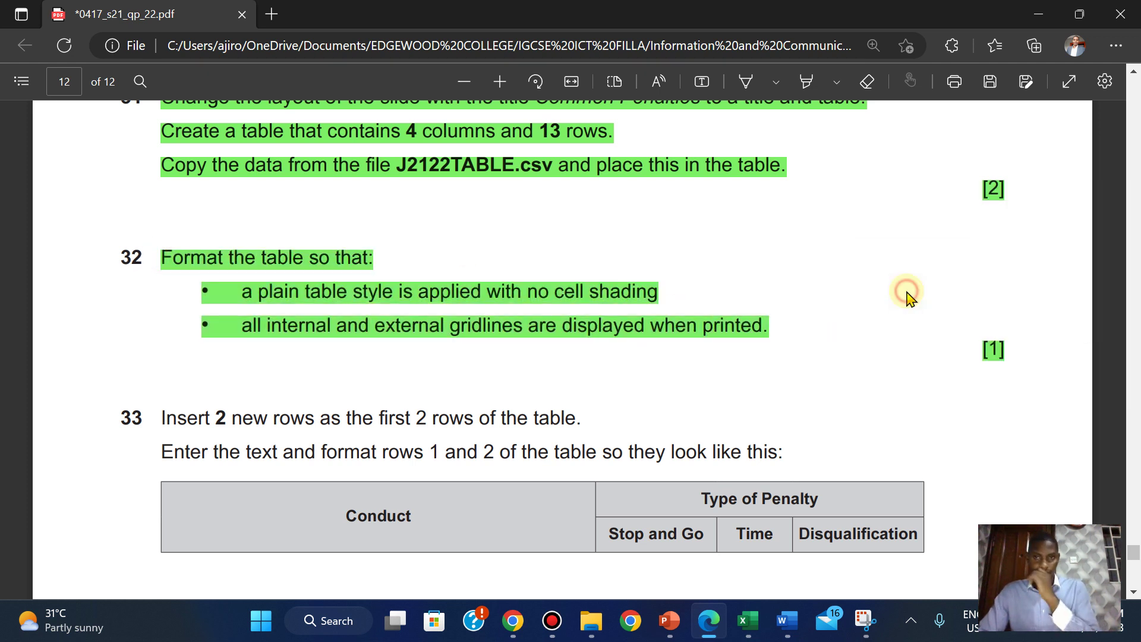
pyautogui.scroll(-2, 908, 295)
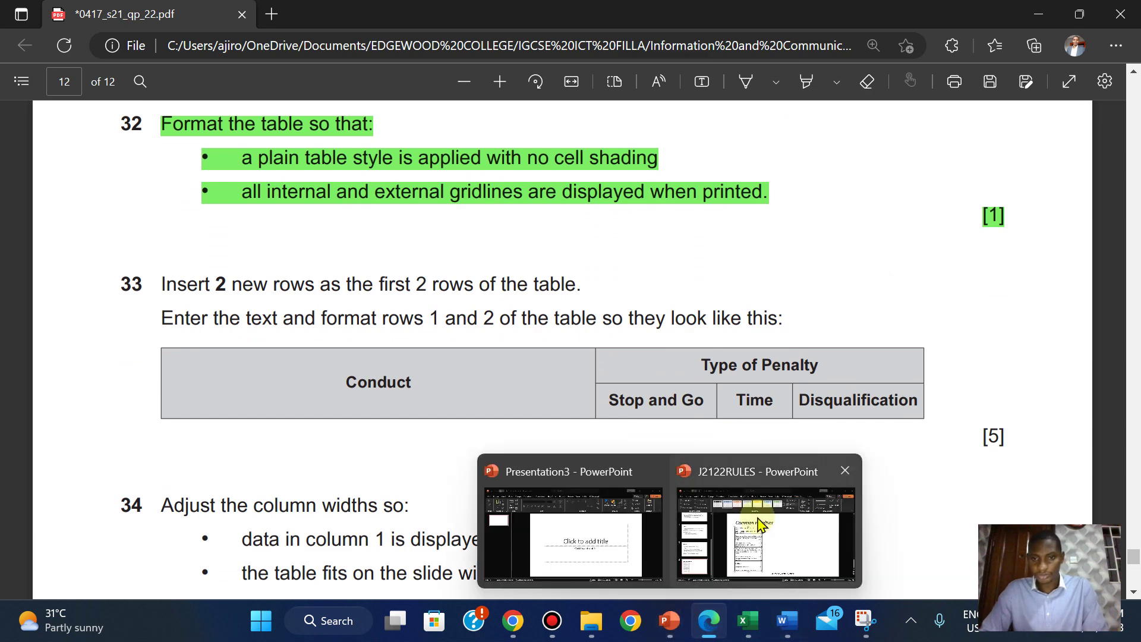
pyautogui.click(766, 523)
pyautogui.click(655, 305)
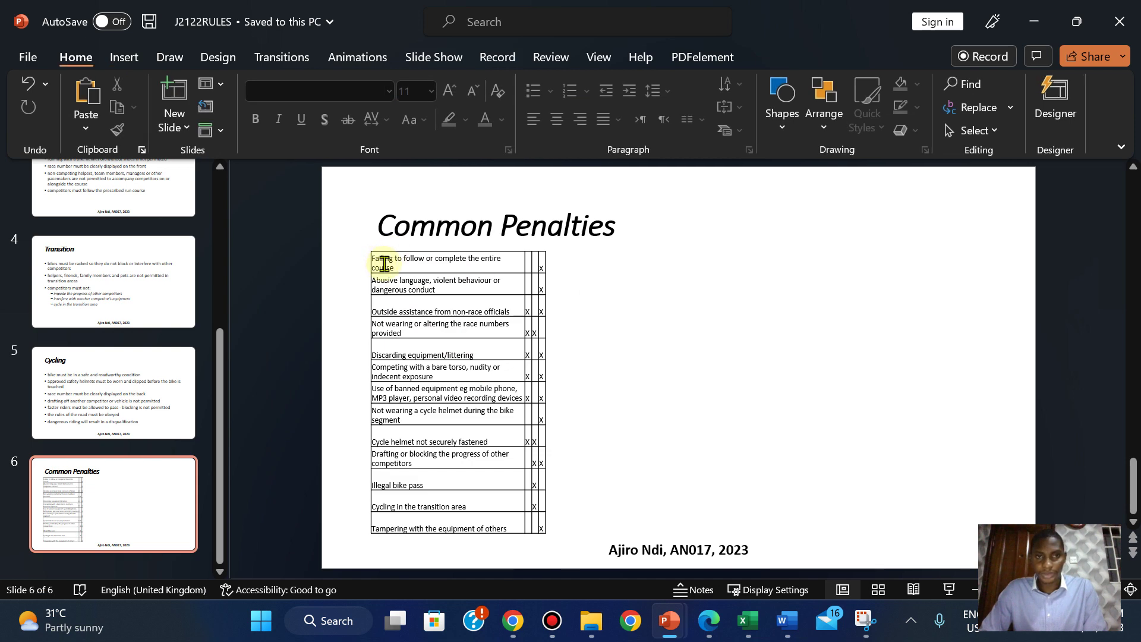
# Step: Insert two empty rows above the Failing to follow row in the Common Penalties table
pyautogui.moveTo(383, 263); pyautogui.dragTo(532, 262)
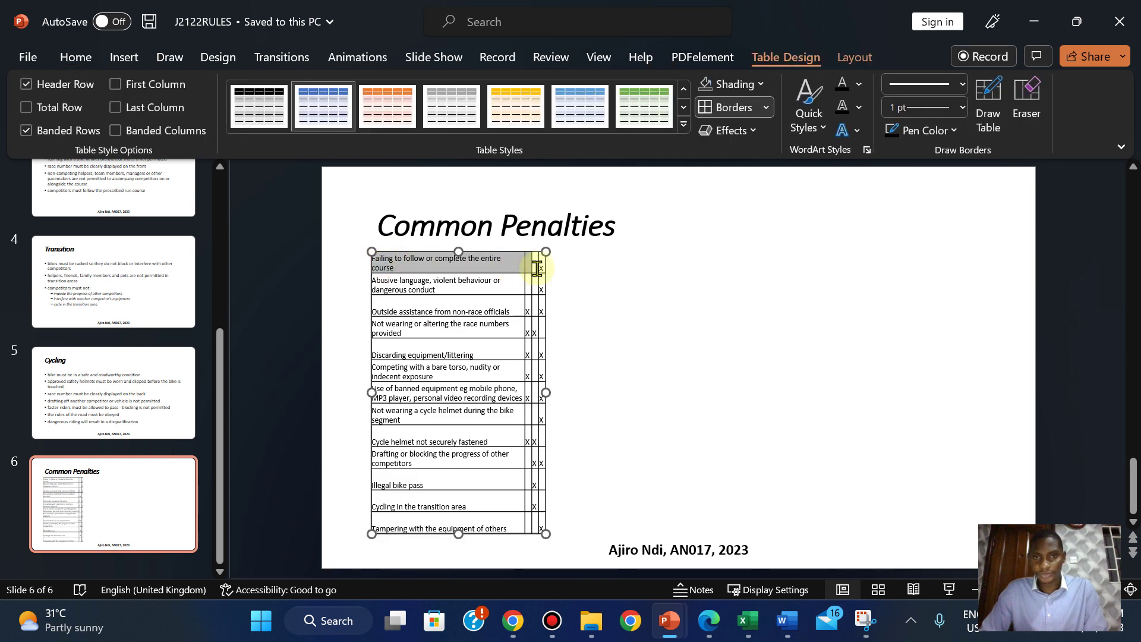
pyautogui.rightClick(503, 264)
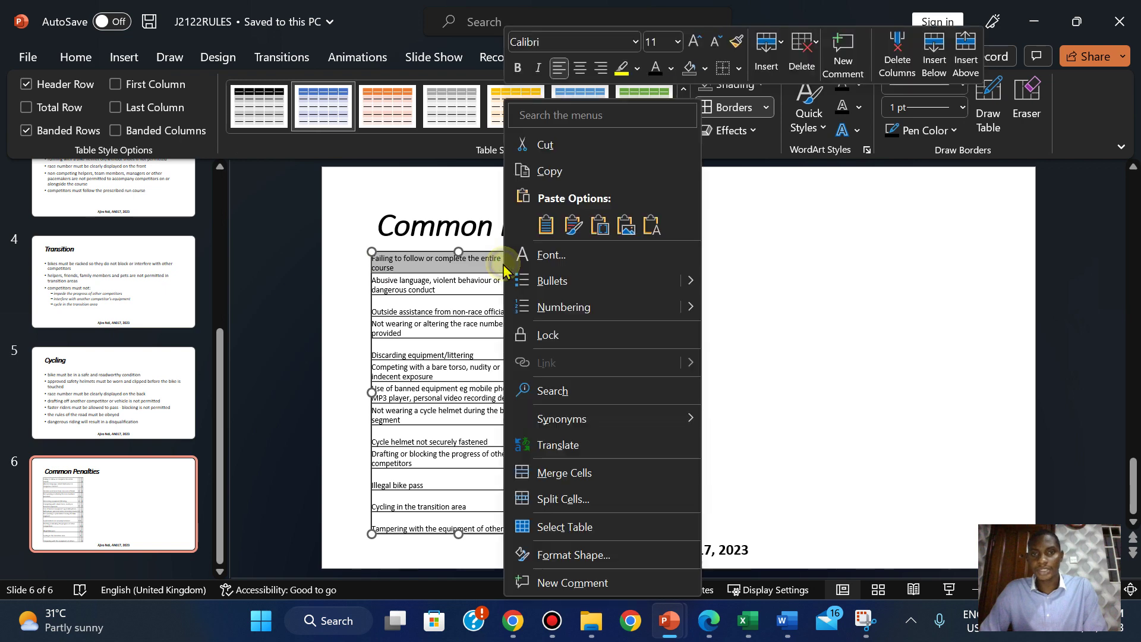
pyautogui.press('Escape')
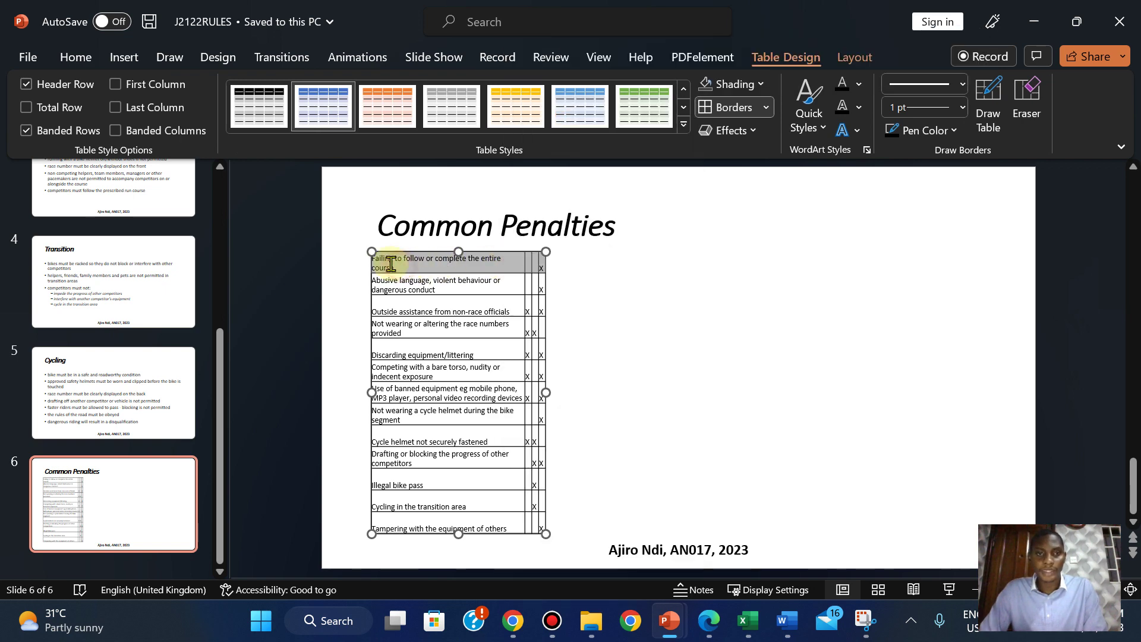
pyautogui.moveTo(383, 260); pyautogui.dragTo(437, 284)
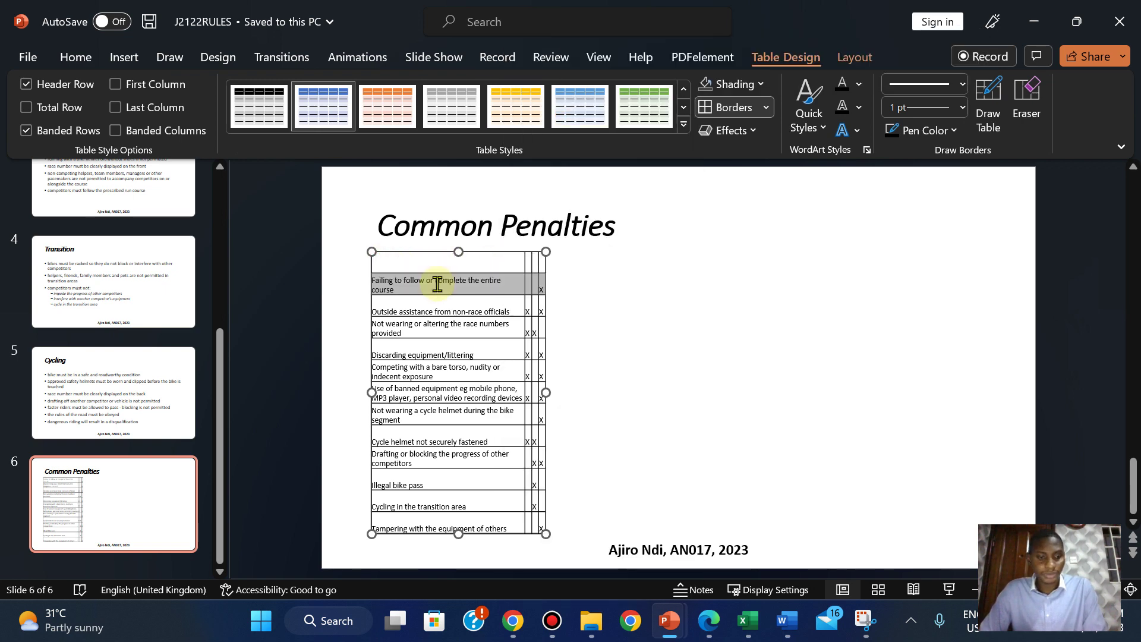
pyautogui.hotkey('ctrl', 'z')
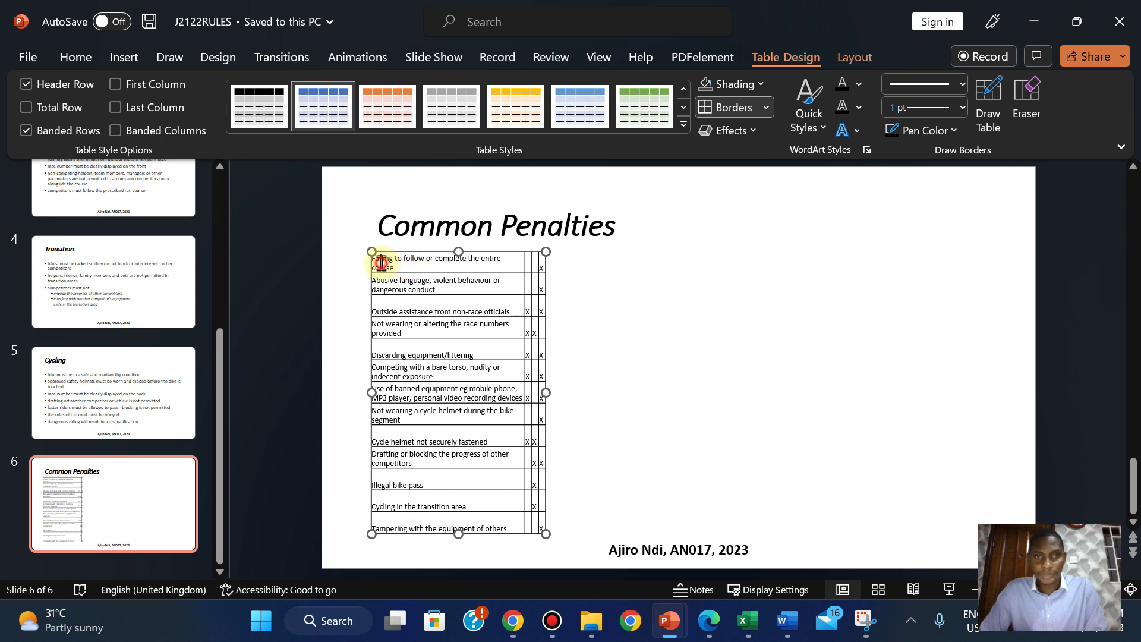
pyautogui.moveTo(381, 261); pyautogui.dragTo(540, 284)
pyautogui.rightClick(540, 283)
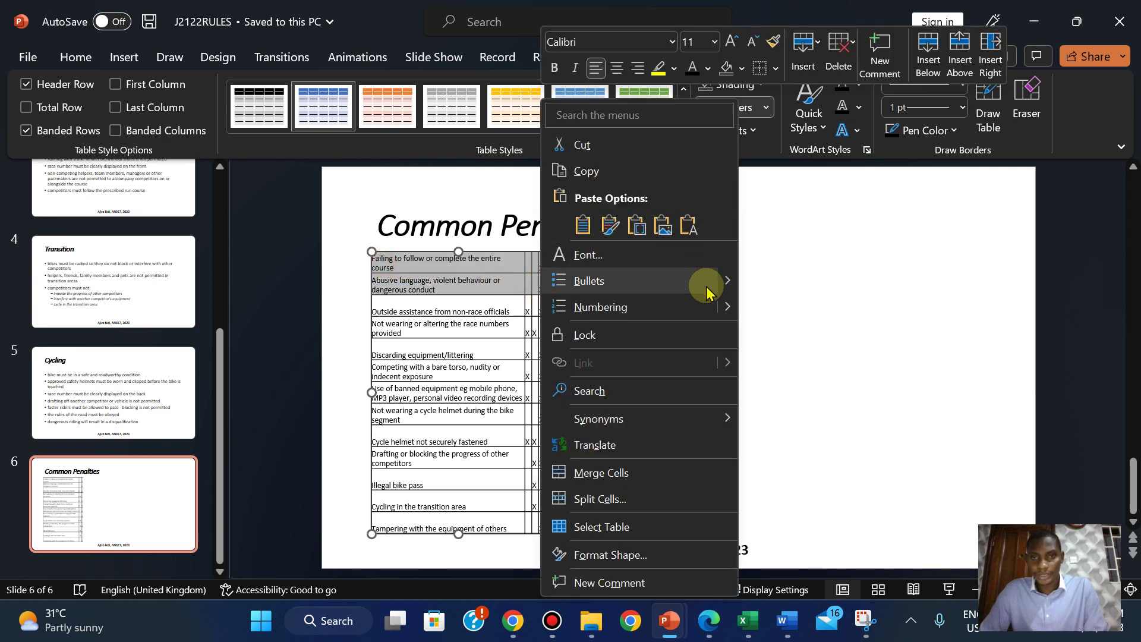
pyautogui.click(814, 56)
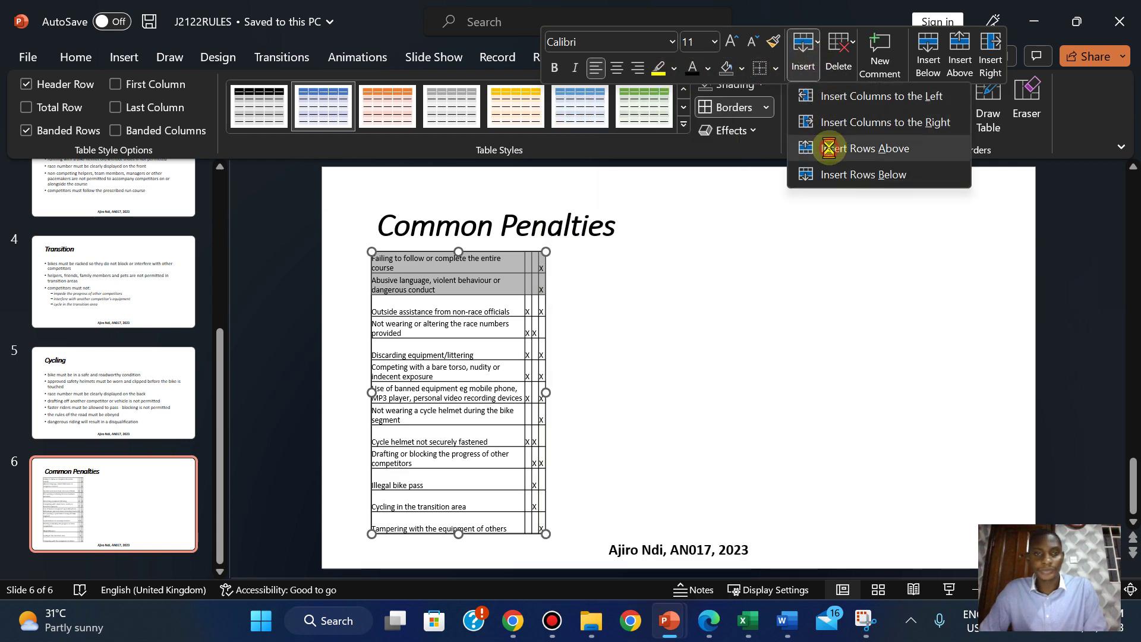
pyautogui.click(829, 148)
pyautogui.click(645, 274)
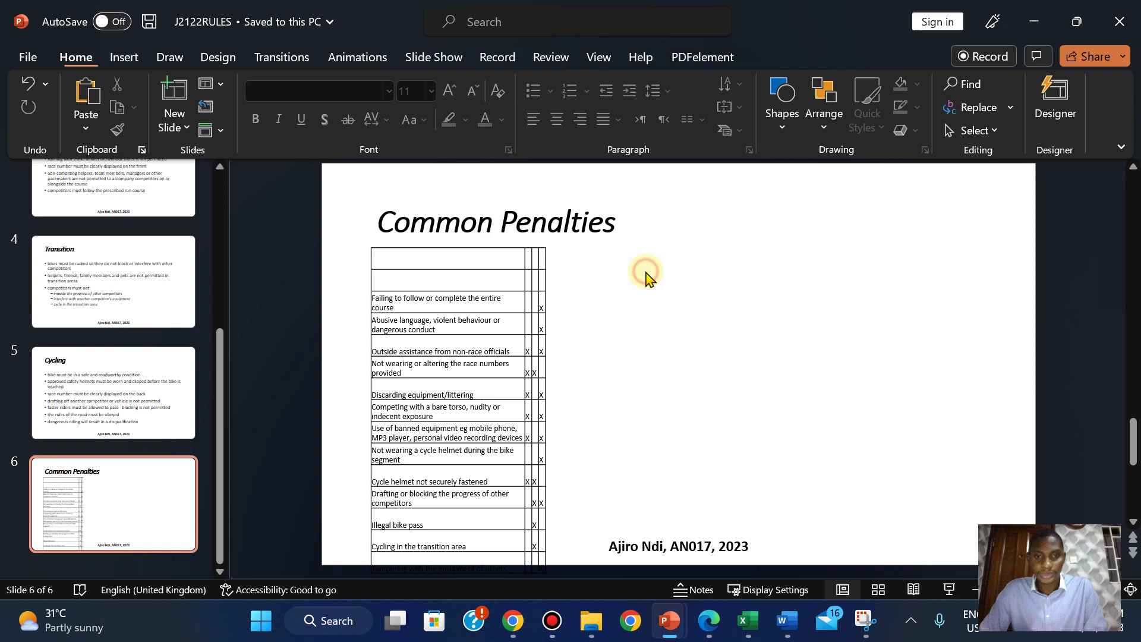
pyautogui.click(413, 257)
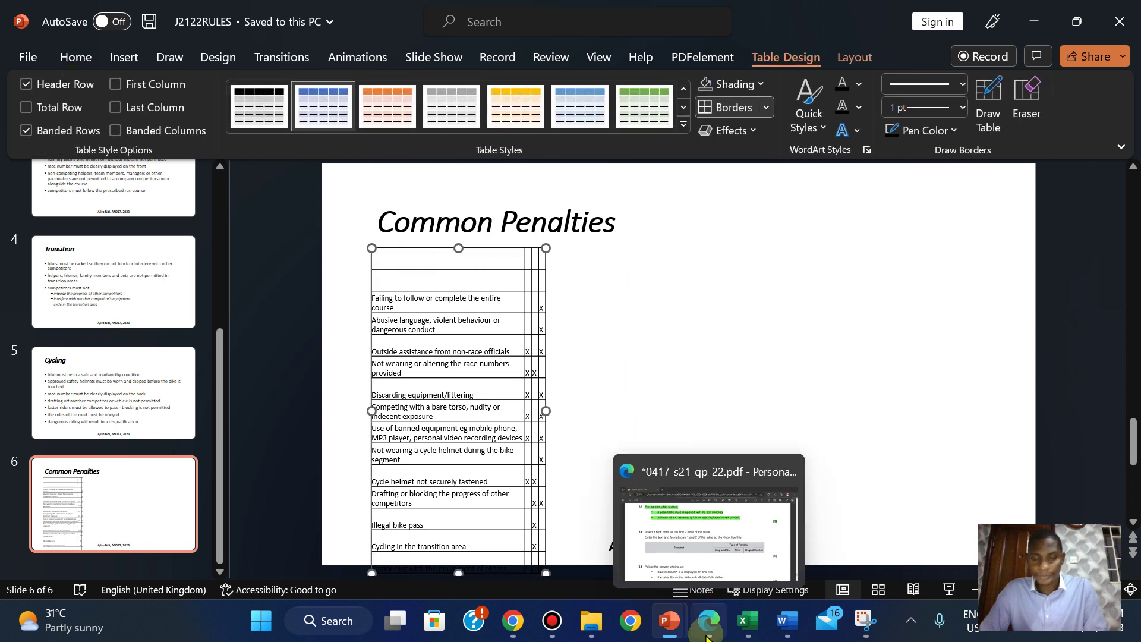
# Step: Enter 'Conduct' in the new top-left table cell, checking the exam PDF for the required headings
pyautogui.click(708, 621)
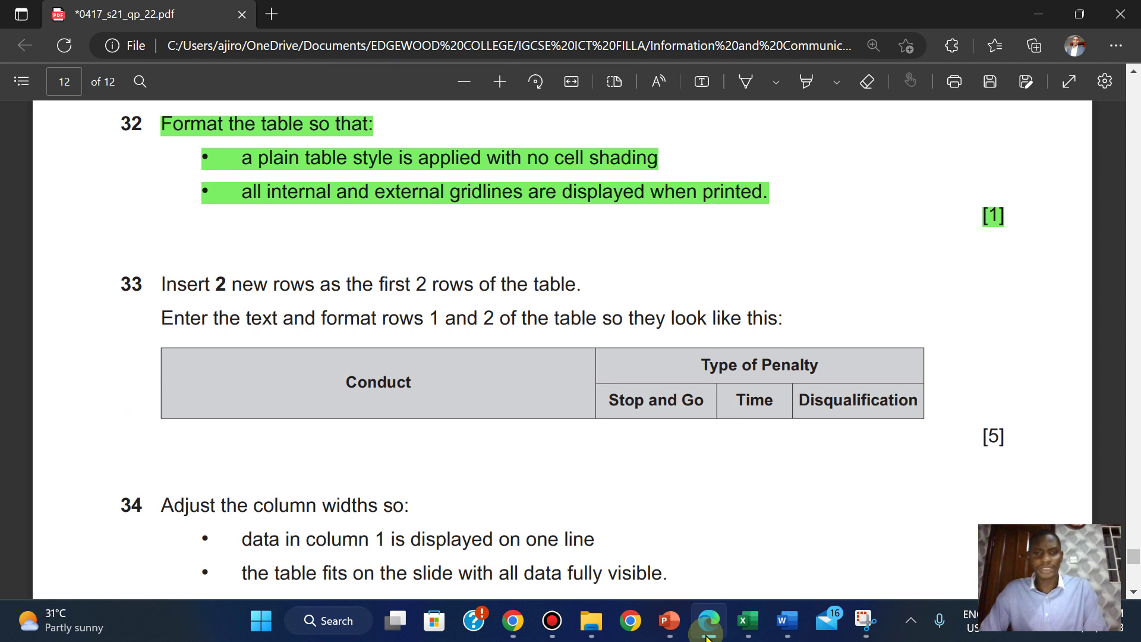
pyautogui.click(707, 635)
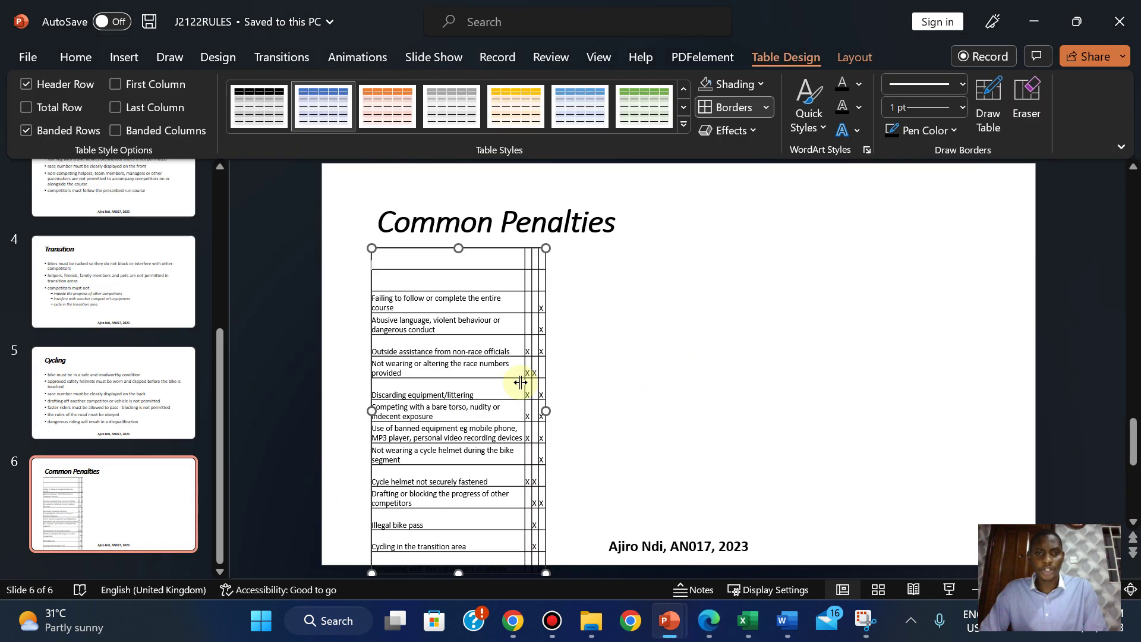
pyautogui.write('g')
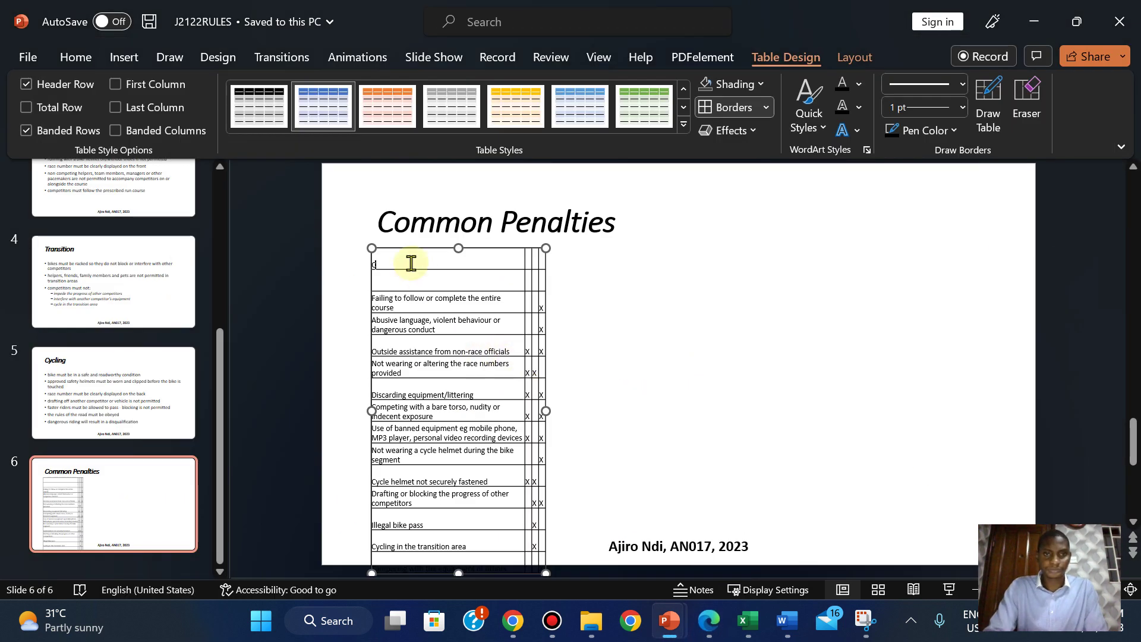
pyautogui.press('BackSpace')
pyautogui.write('Conduct')
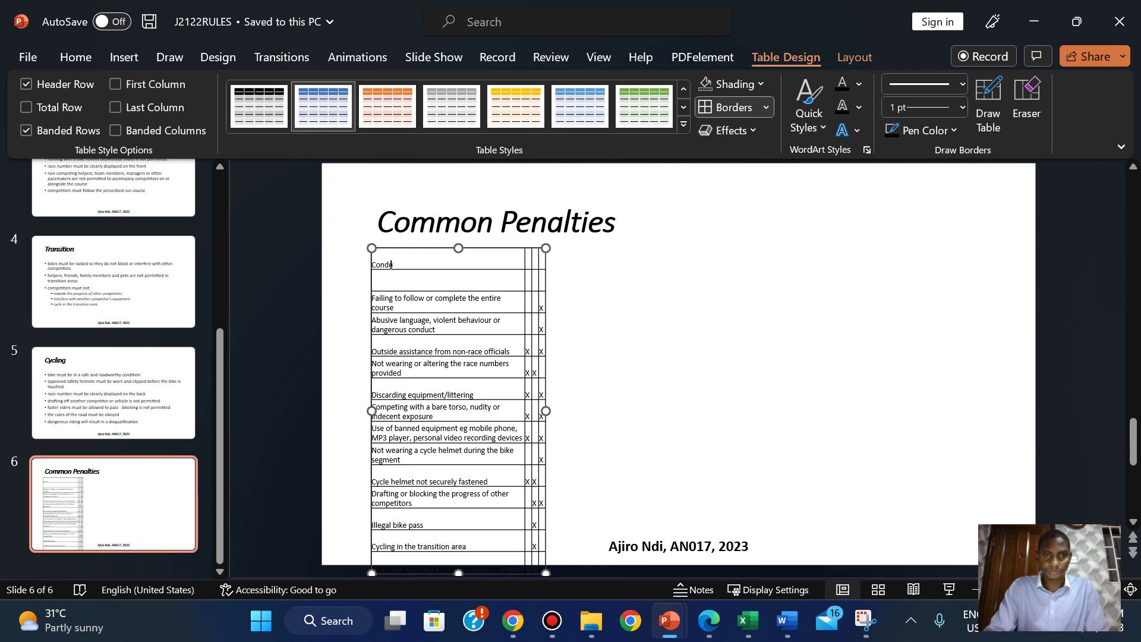
pyautogui.click(708, 621)
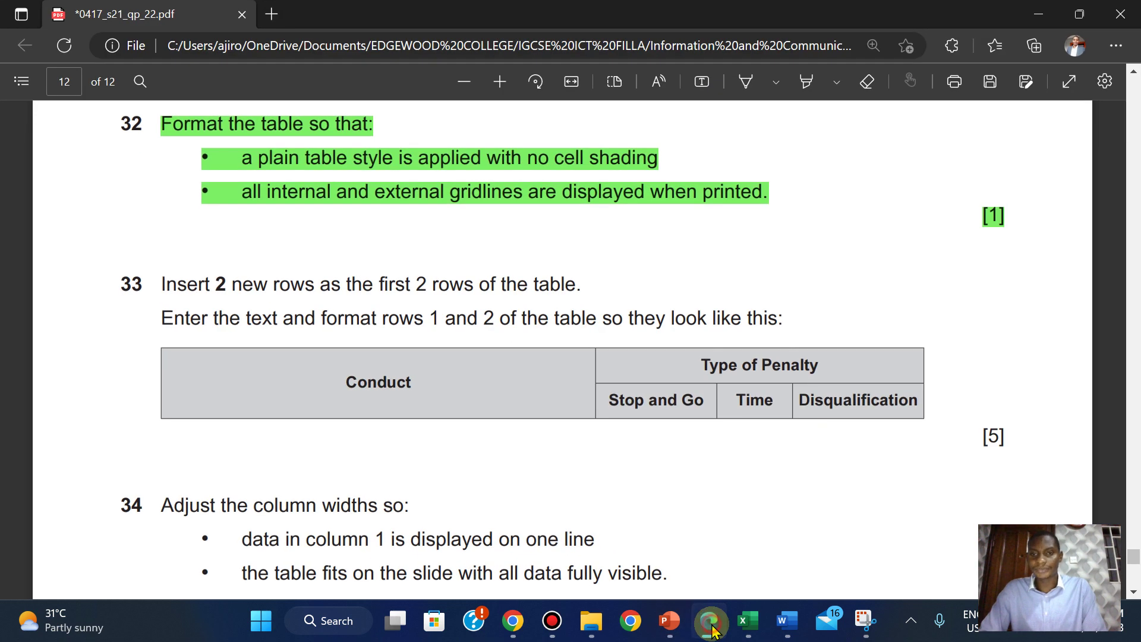
pyautogui.click(712, 627)
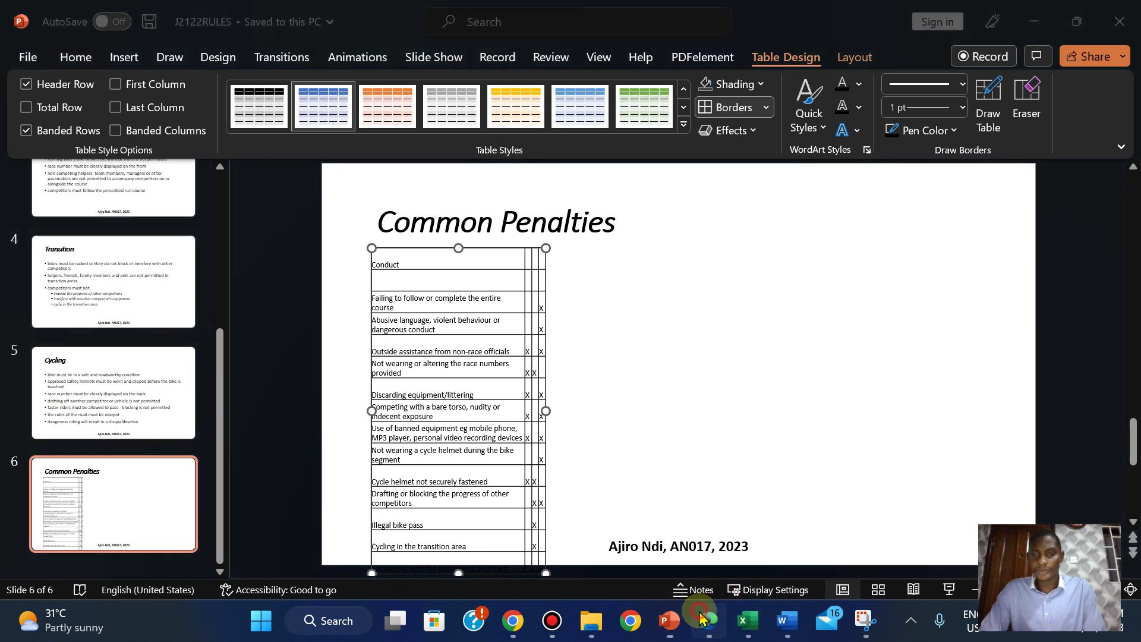
pyautogui.click(703, 618)
# Step: Copy 'Type of Penalty' from the PDF into the top header cell and autofit its column
pyautogui.moveTo(692, 364); pyautogui.dragTo(820, 371)
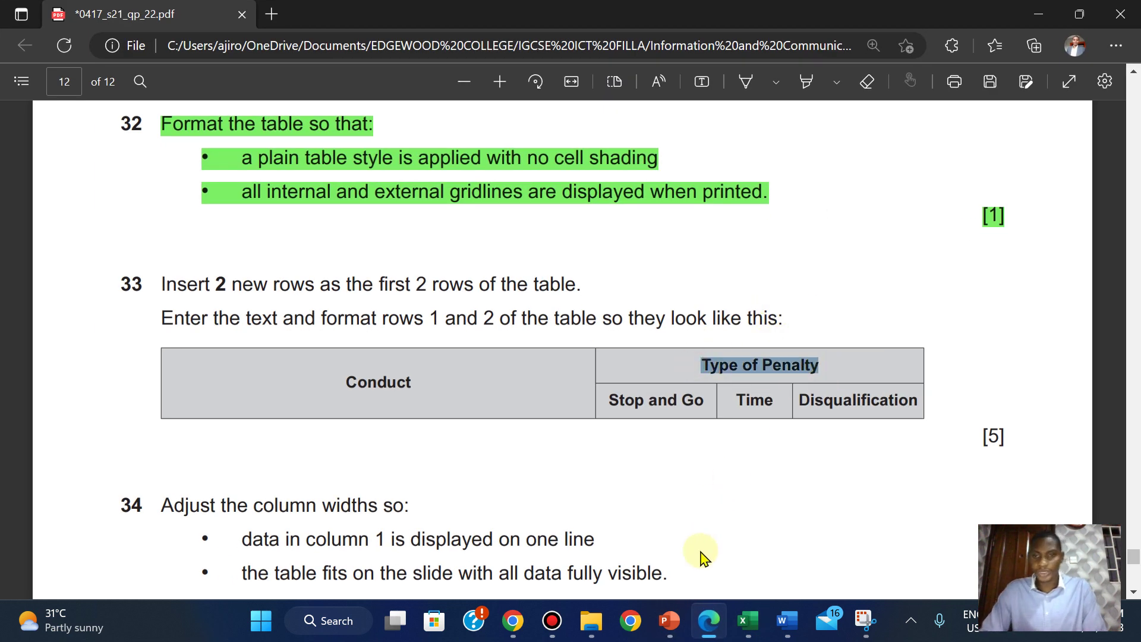
pyautogui.rightClick(742, 364)
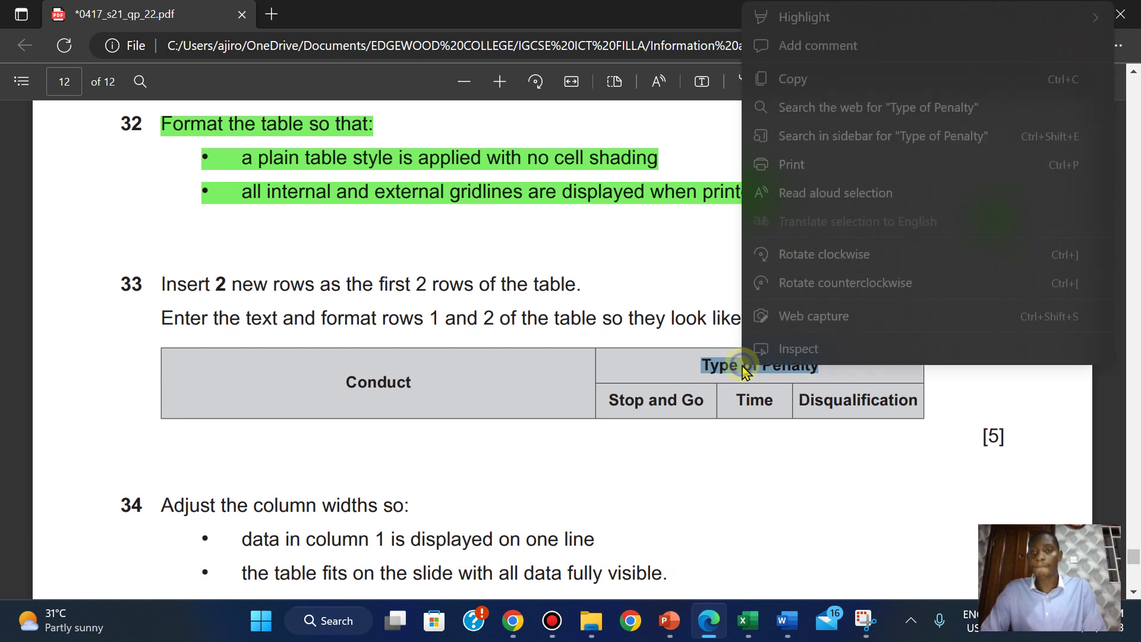
pyautogui.click(790, 79)
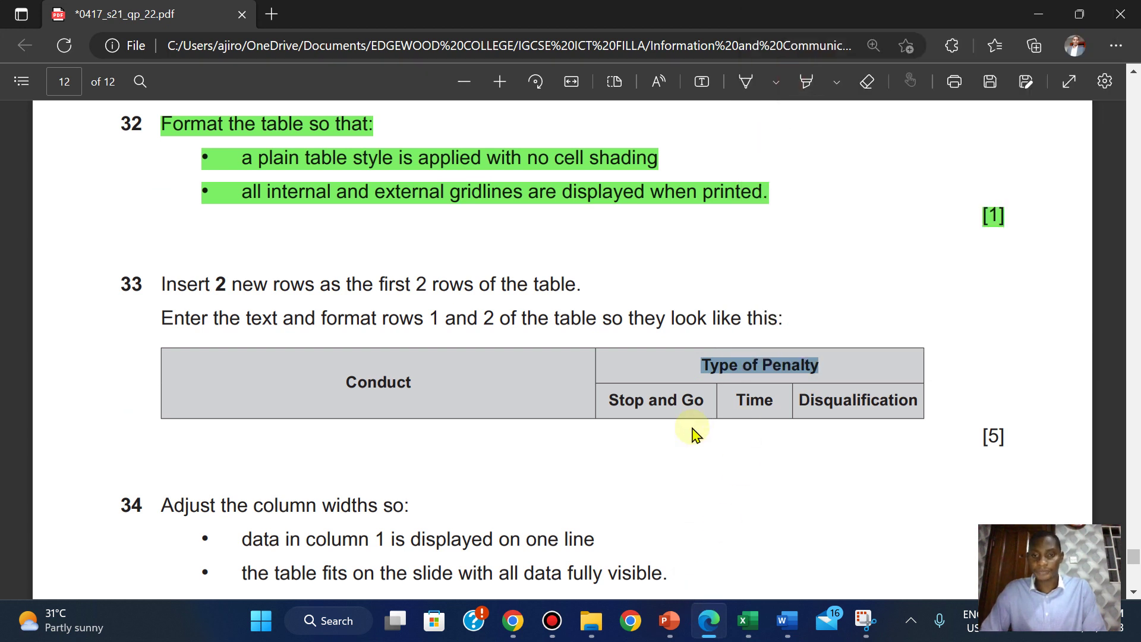
pyautogui.moveTo(670, 618)
pyautogui.click(778, 521)
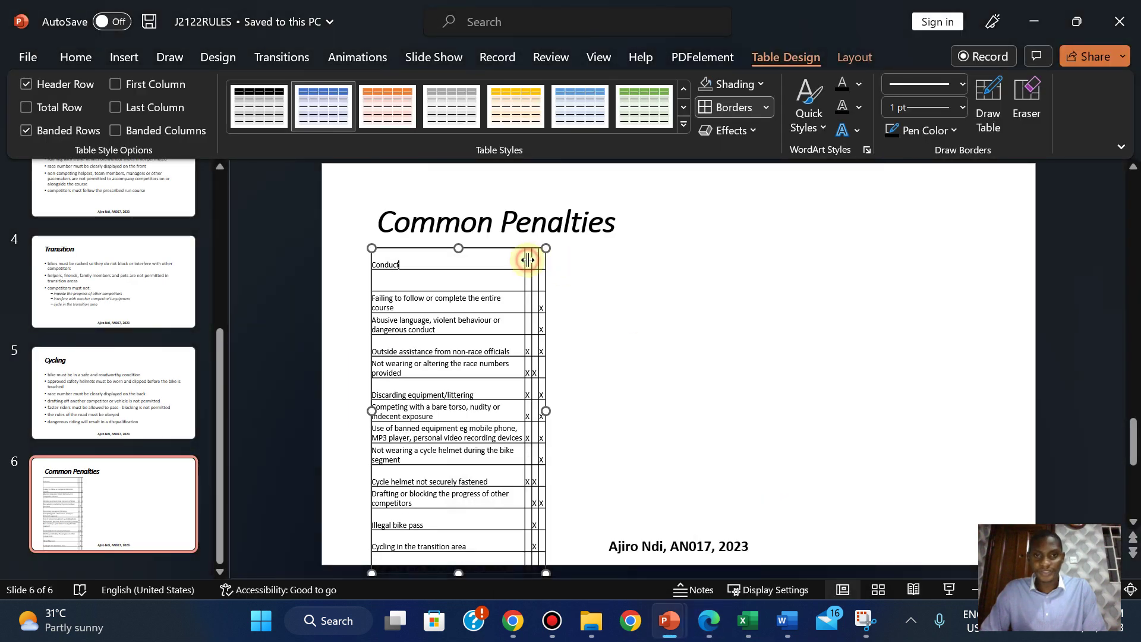
pyautogui.click(581, 266)
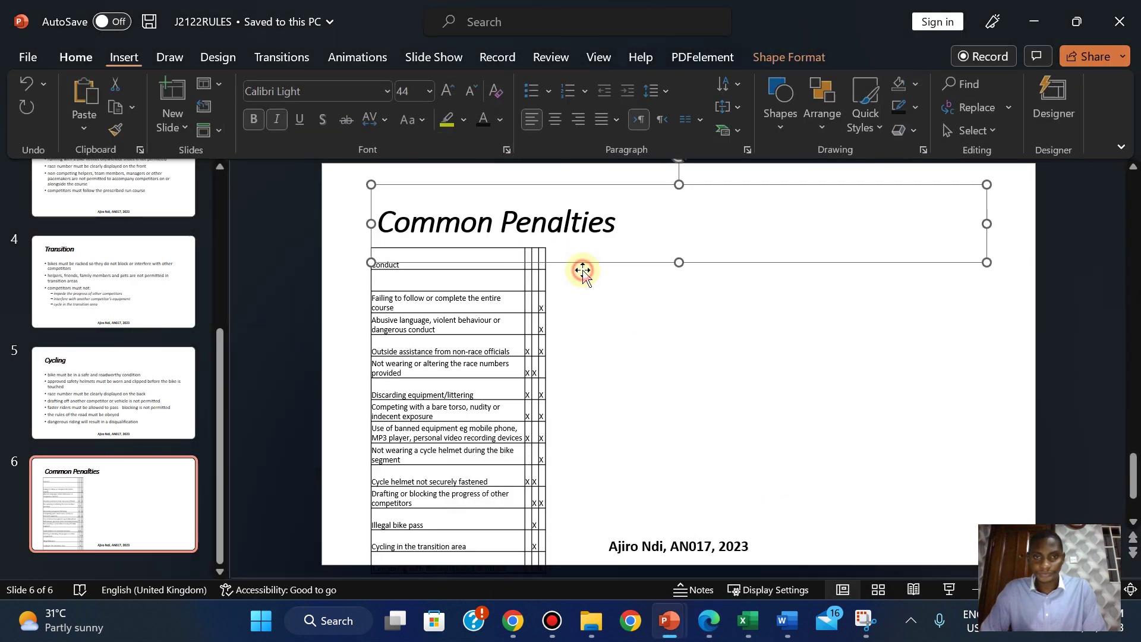
pyautogui.click(528, 269)
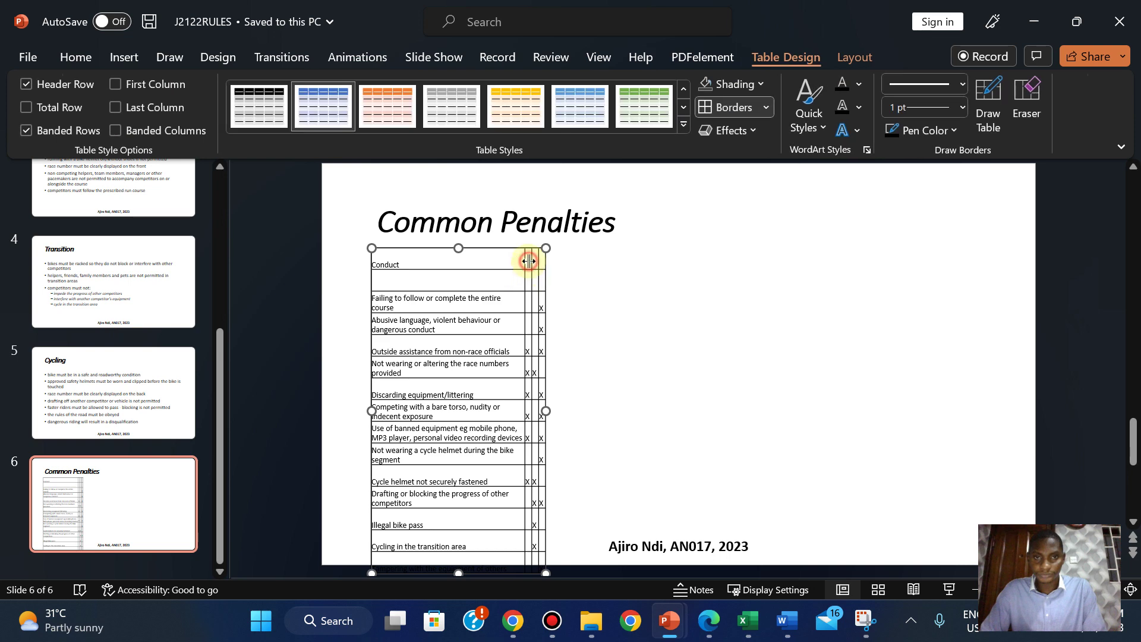
pyautogui.rightClick(528, 259)
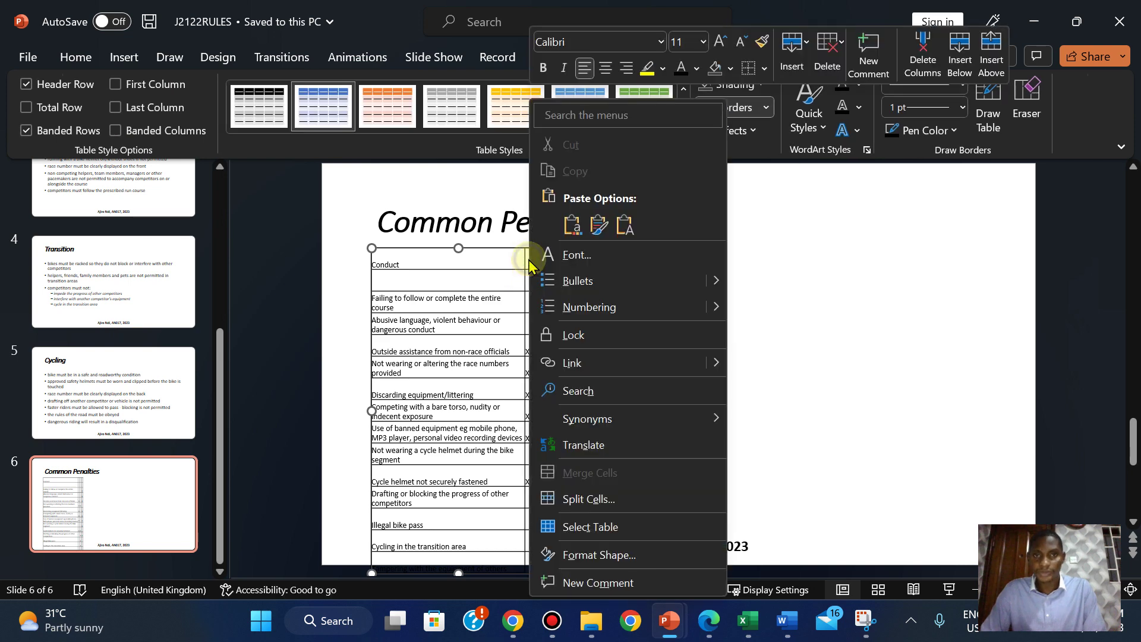
pyautogui.click(622, 224)
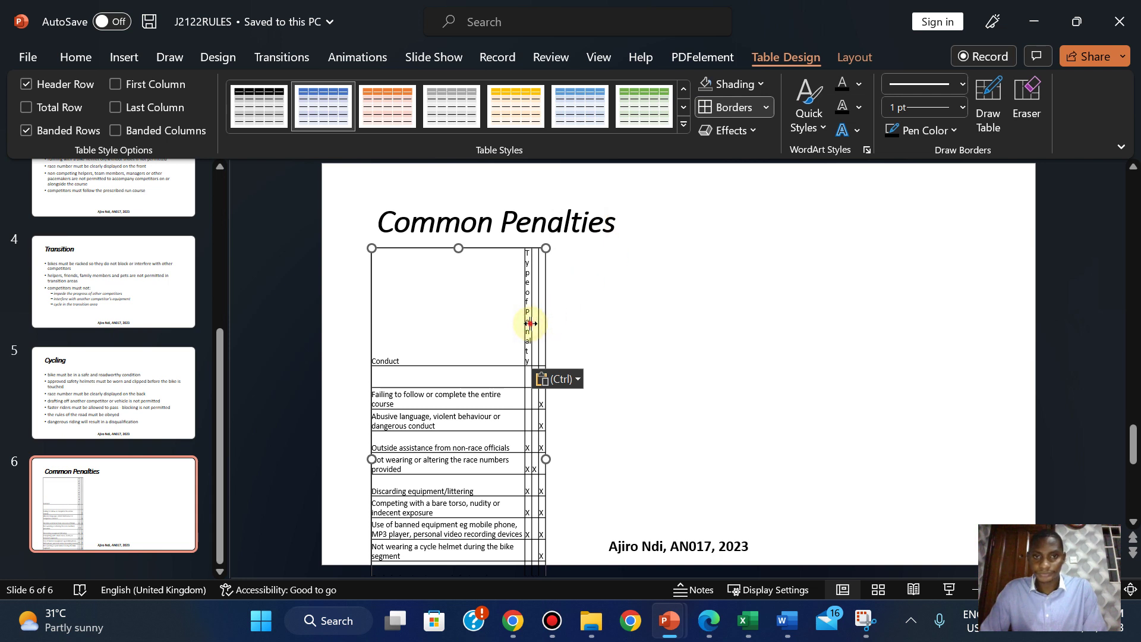
pyautogui.doubleClick(529, 323)
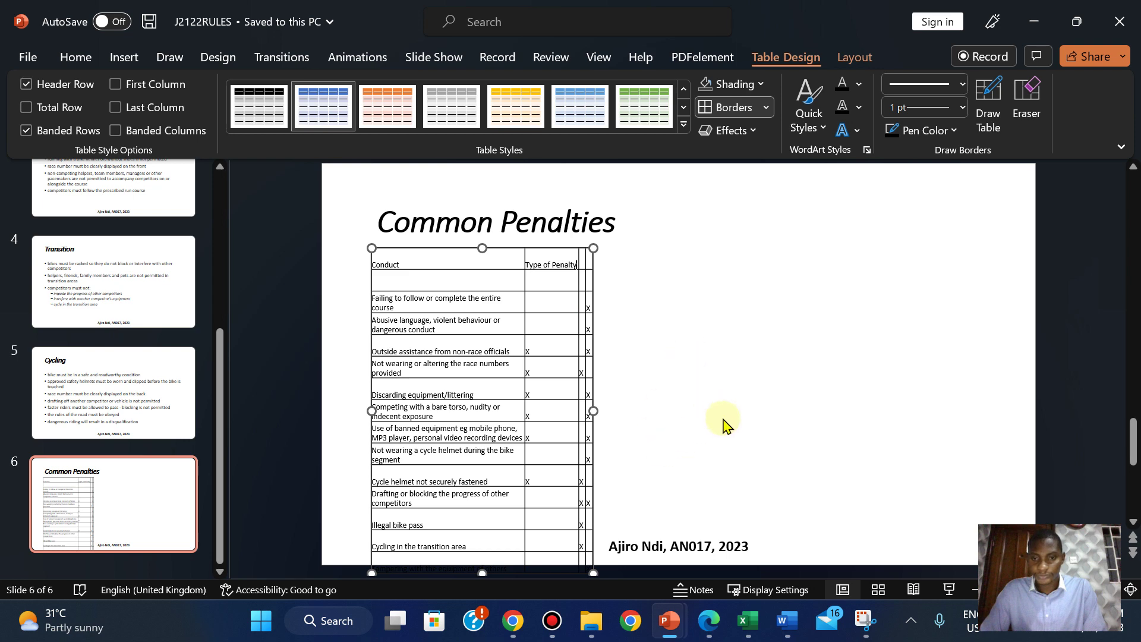
# Step: Paste 'Stop and Go' from the PDF into the second header row below Type of Penalty
pyautogui.click(709, 621)
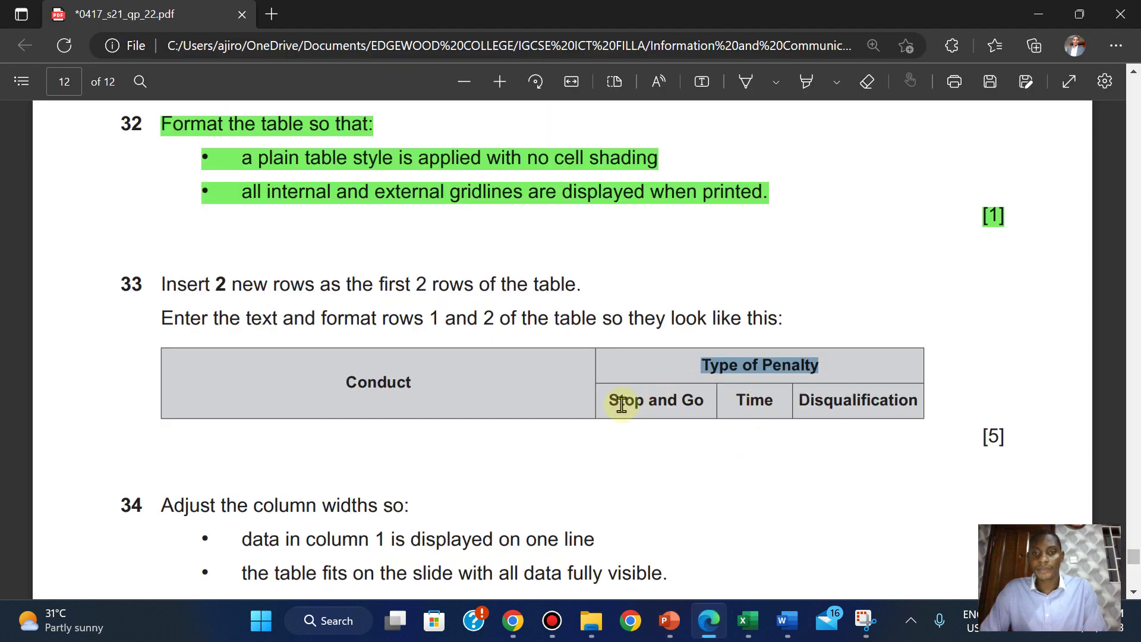
pyautogui.moveTo(611, 399); pyautogui.dragTo(700, 401)
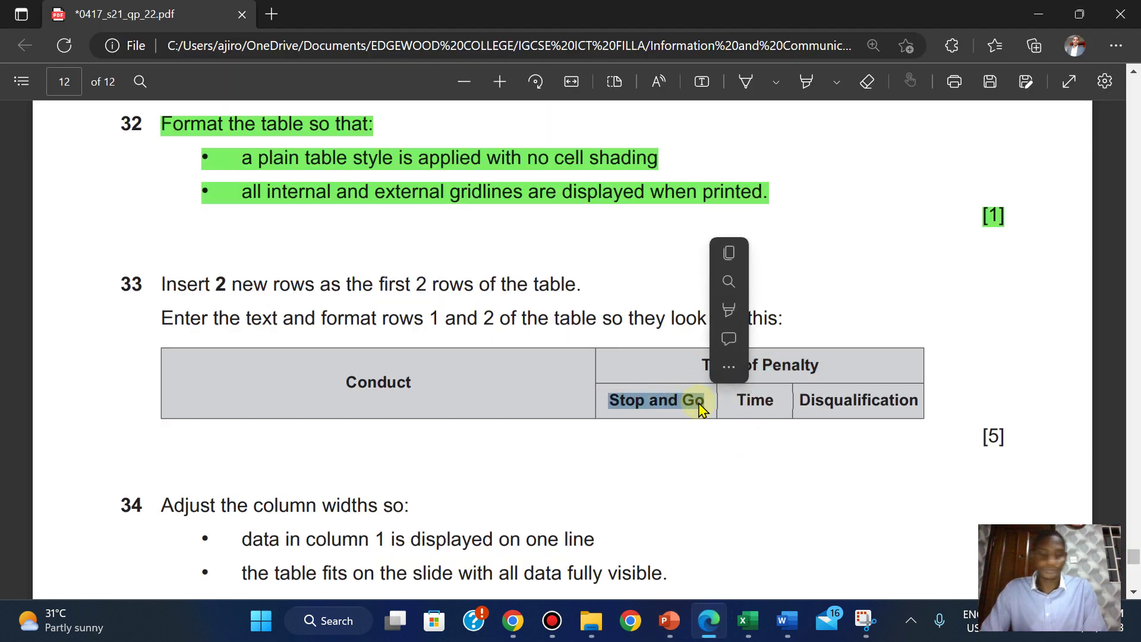
pyautogui.rightClick(700, 403)
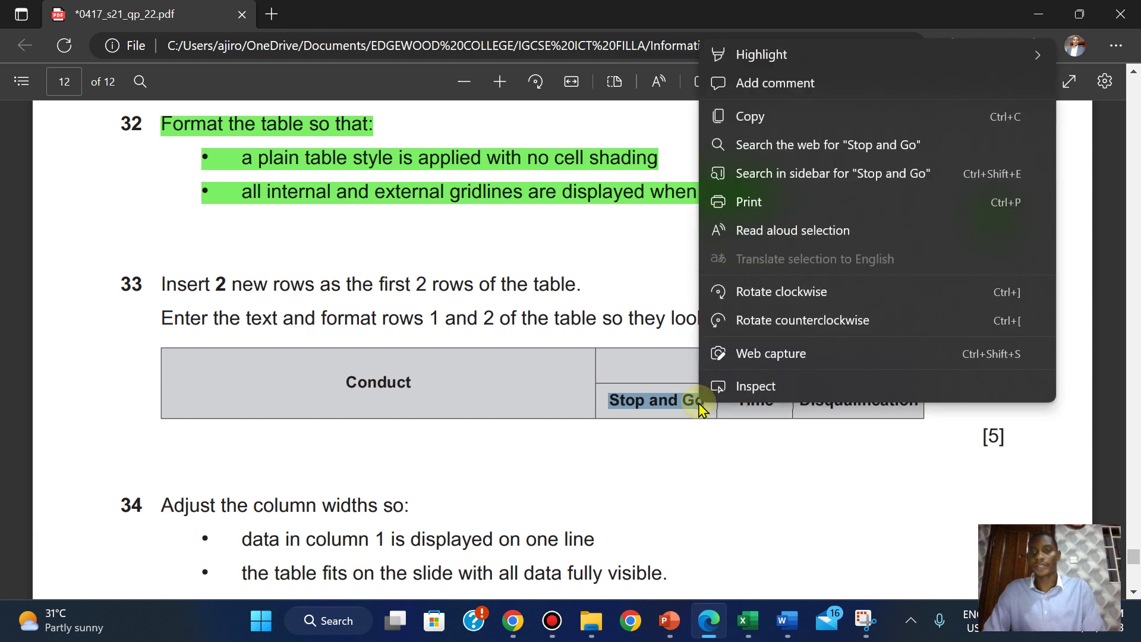
pyautogui.click(762, 116)
pyautogui.moveTo(670, 620)
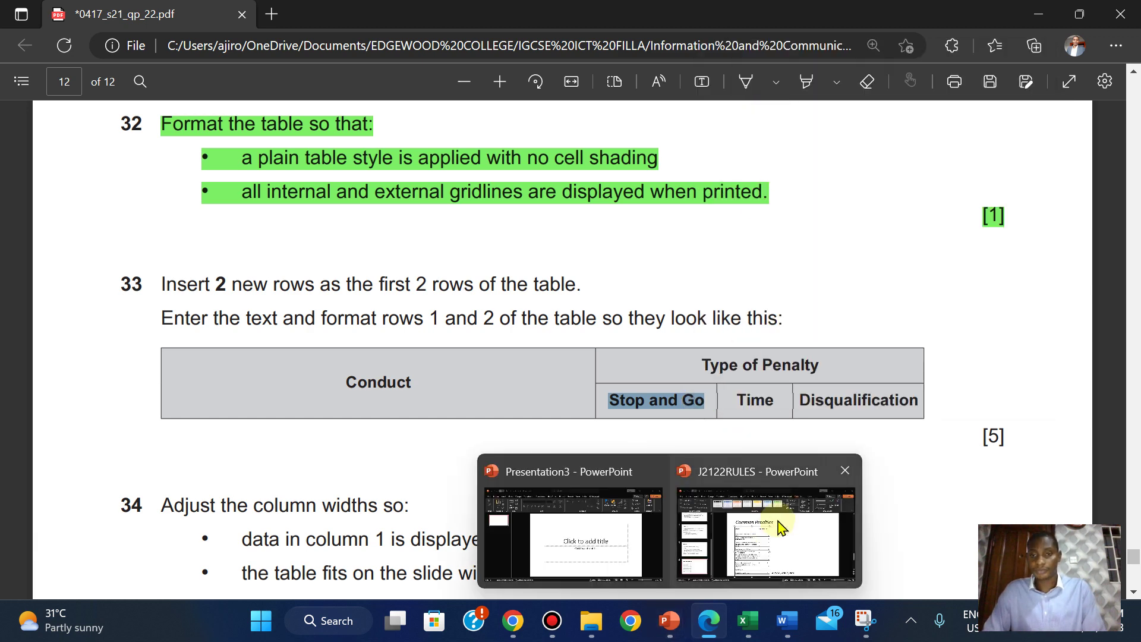
pyautogui.click(784, 523)
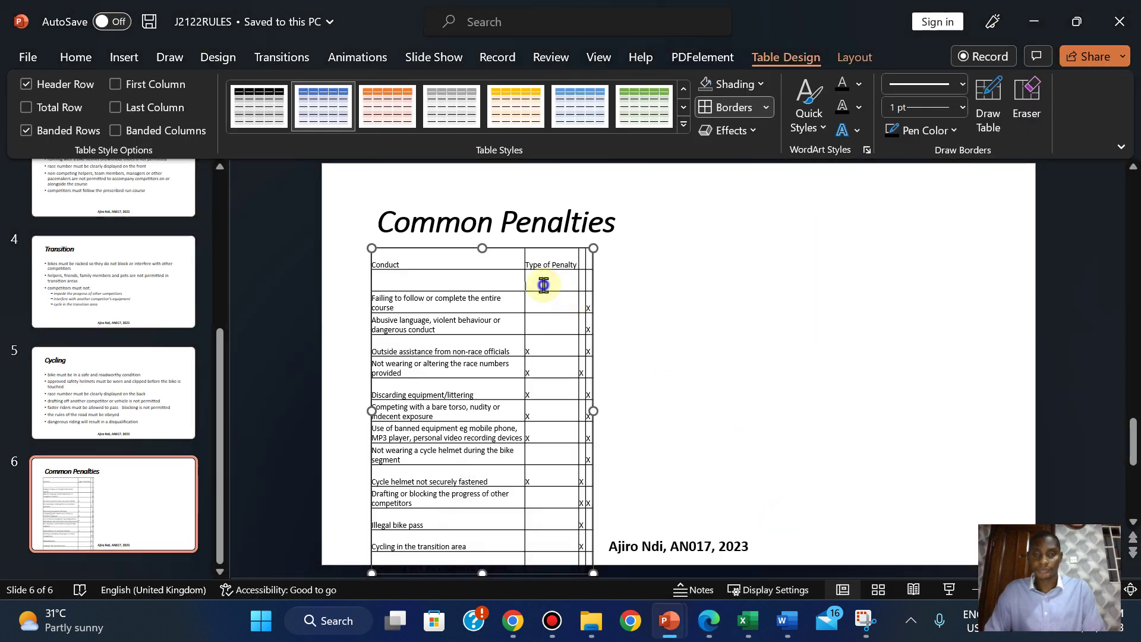
pyautogui.rightClick(543, 285)
pyautogui.click(635, 221)
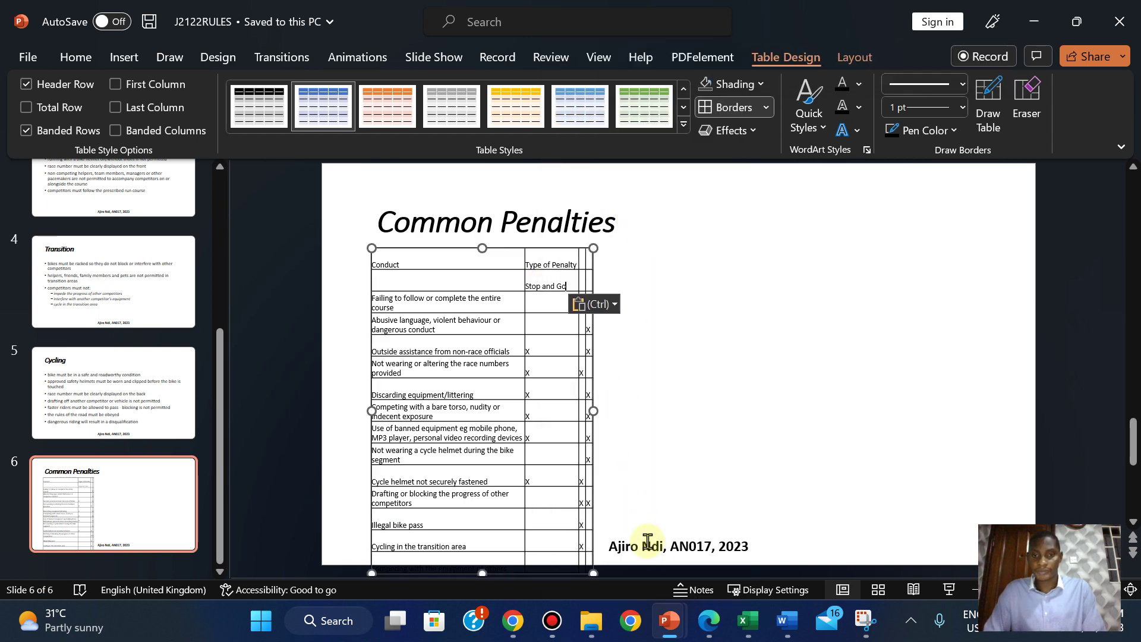
# Step: Paste 'Time' from the PDF into the next second-row header cell and autofit that column
pyautogui.click(708, 621)
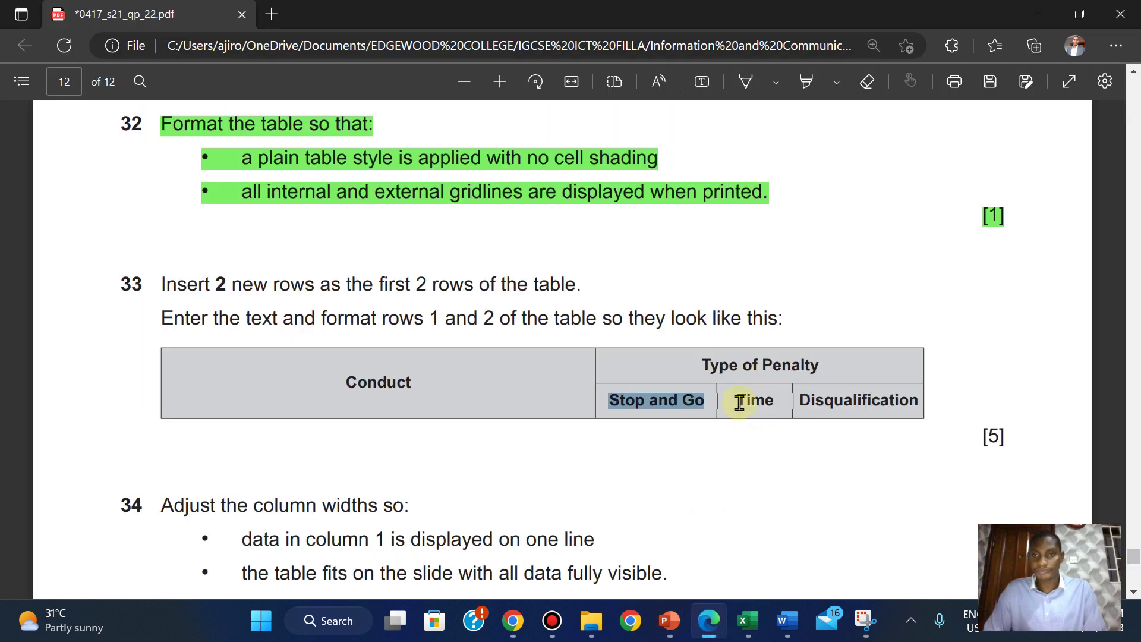
pyautogui.moveTo(737, 400); pyautogui.dragTo(775, 400)
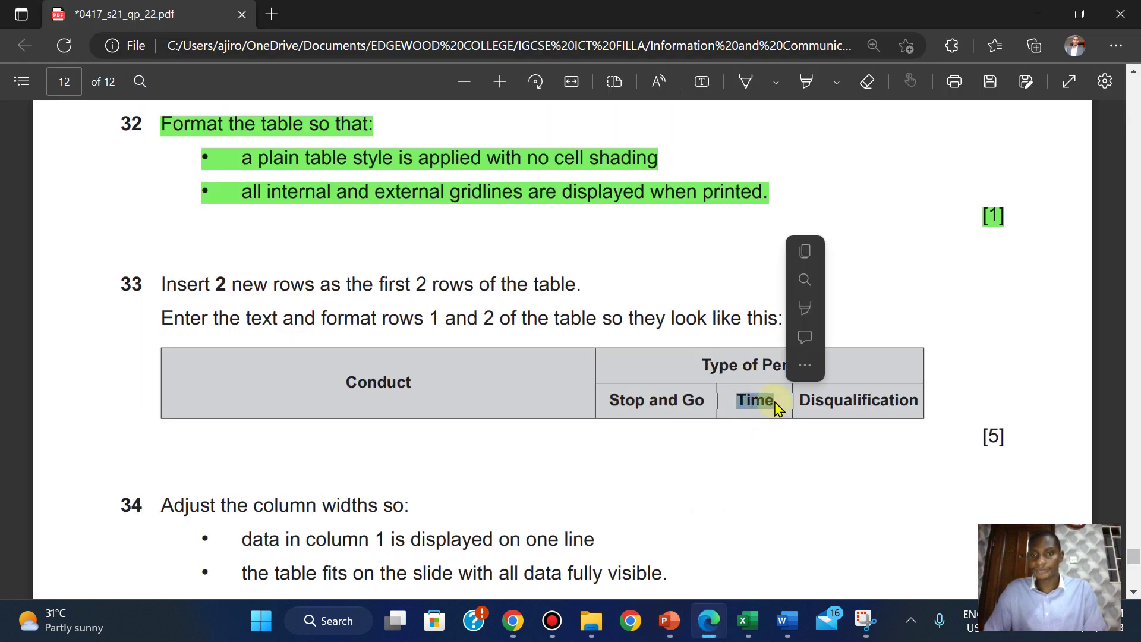
pyautogui.click(807, 250)
pyautogui.moveTo(670, 633)
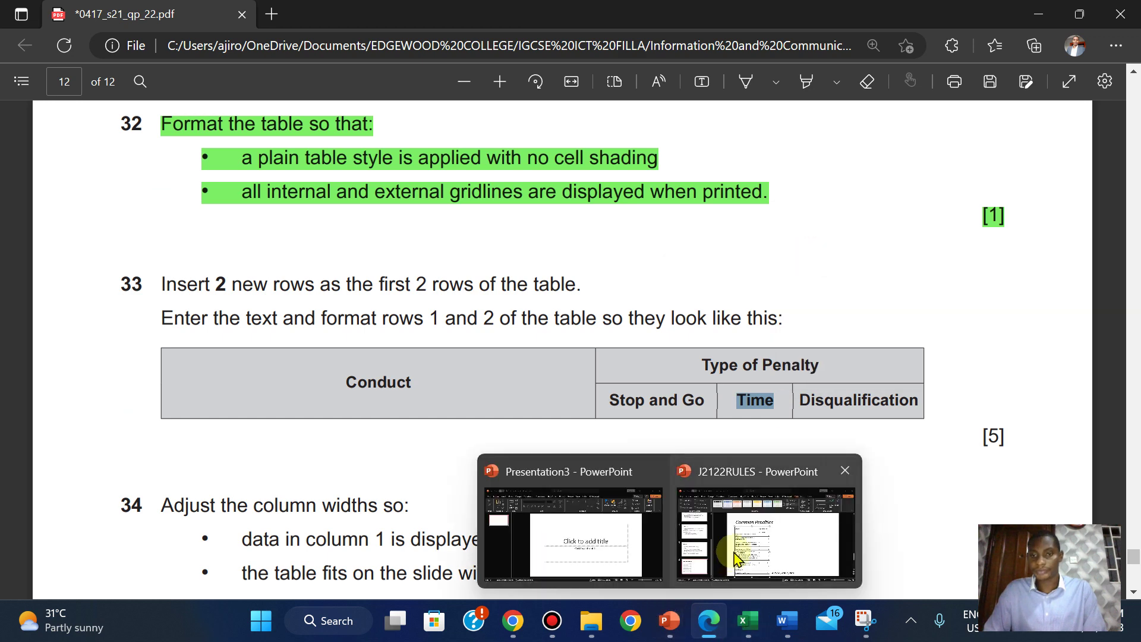
pyautogui.click(767, 481)
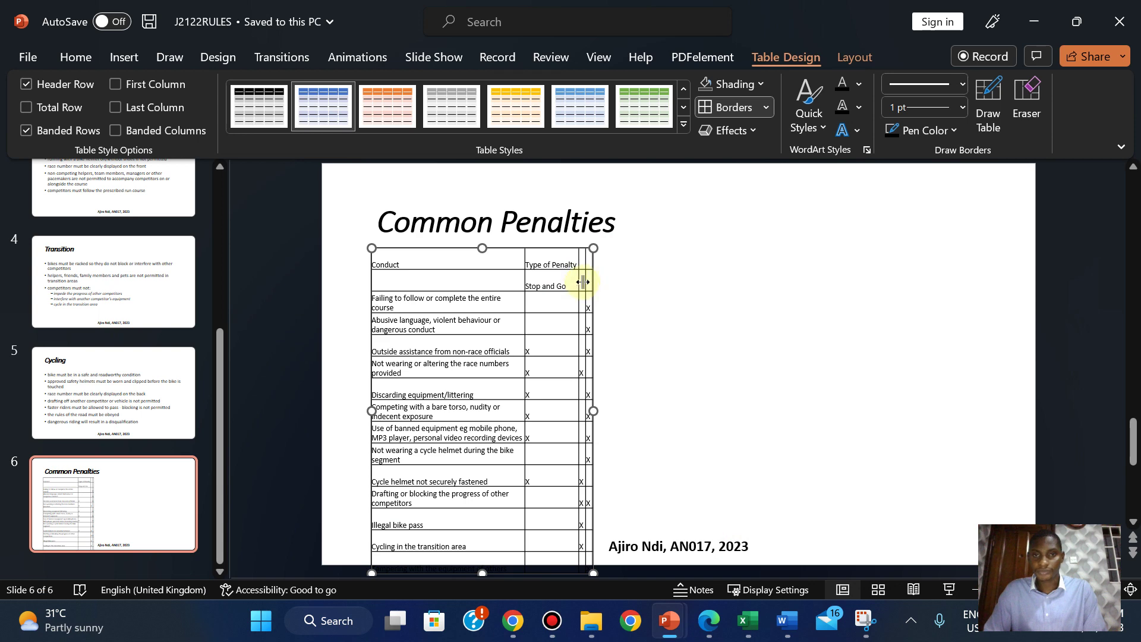
pyautogui.rightClick(582, 281)
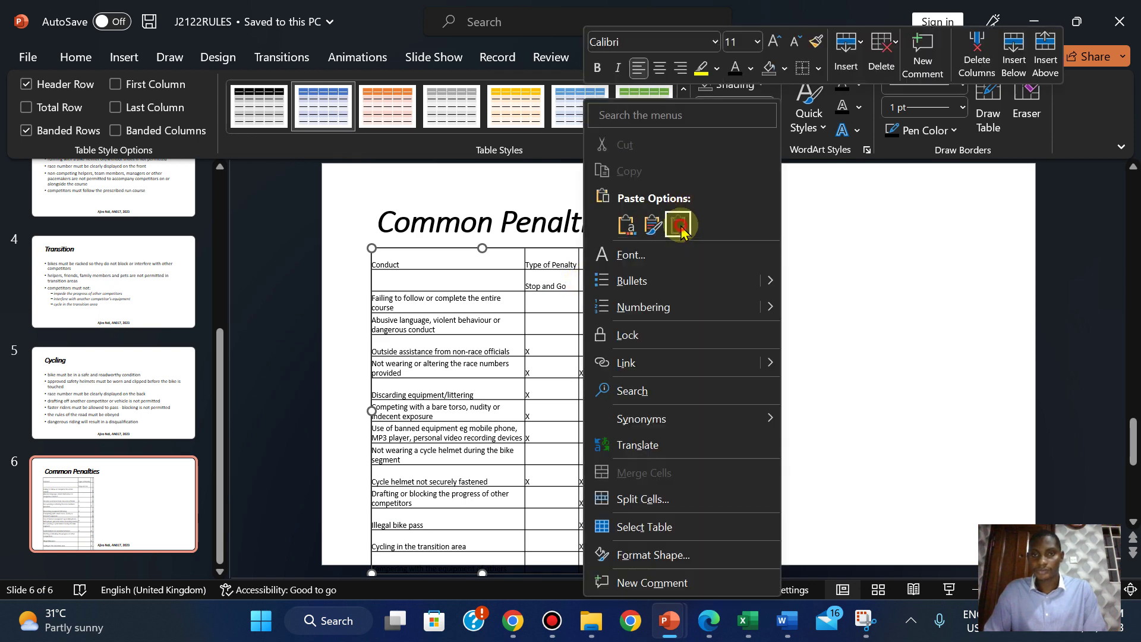
pyautogui.click(681, 227)
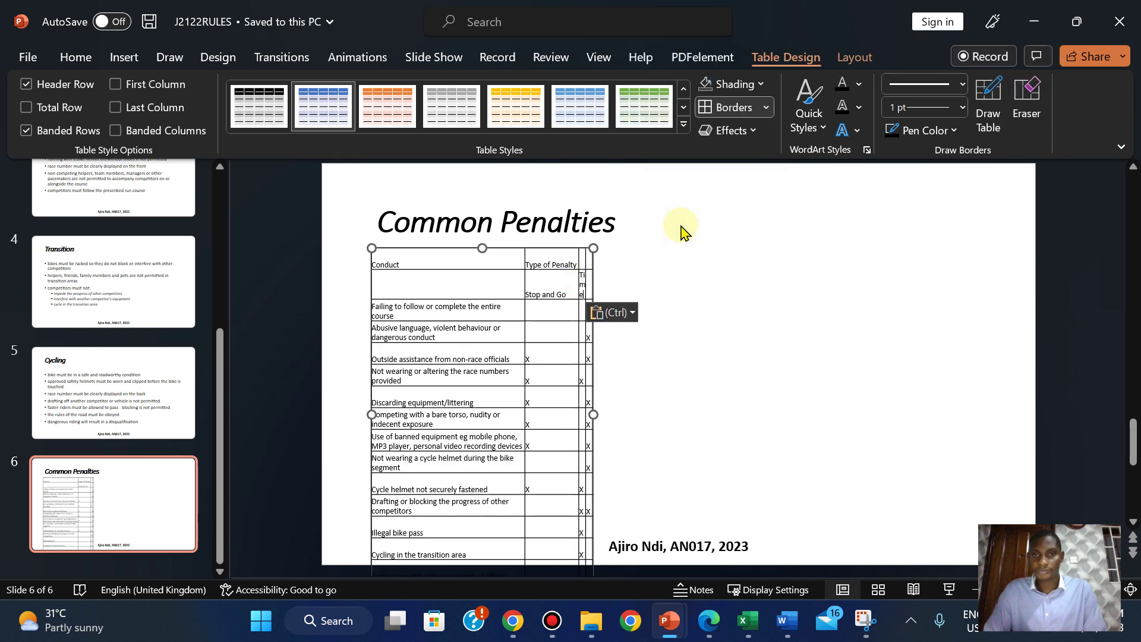
pyautogui.doubleClick(583, 280)
# Step: Copy the word 'Disqualification' from the exam PDF
pyautogui.click(702, 624)
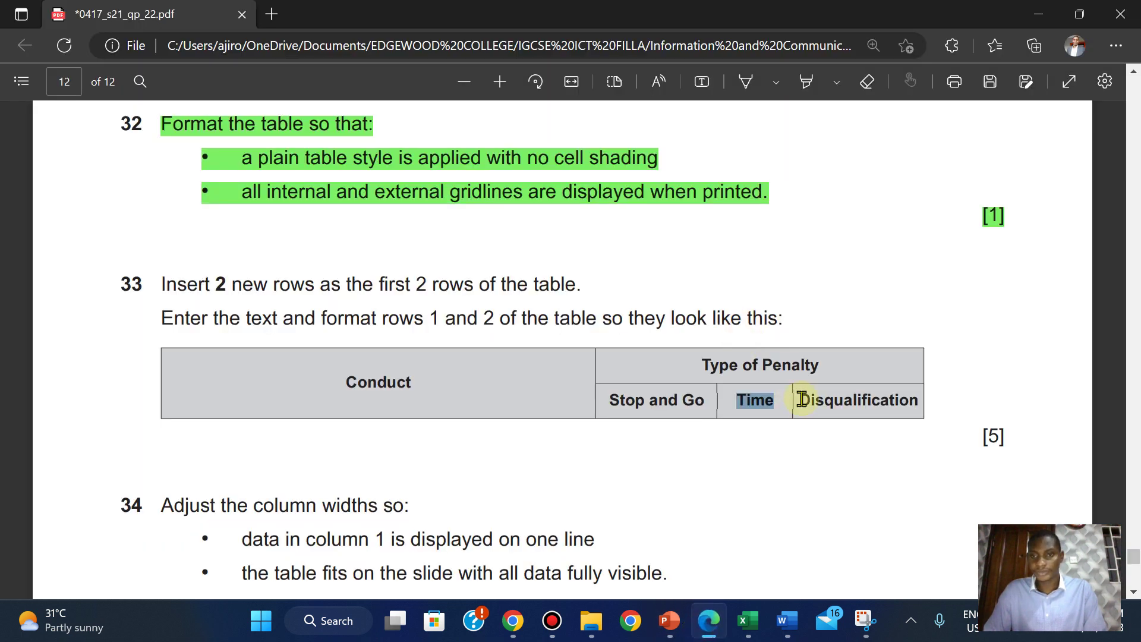
pyautogui.moveTo(800, 399); pyautogui.dragTo(930, 410)
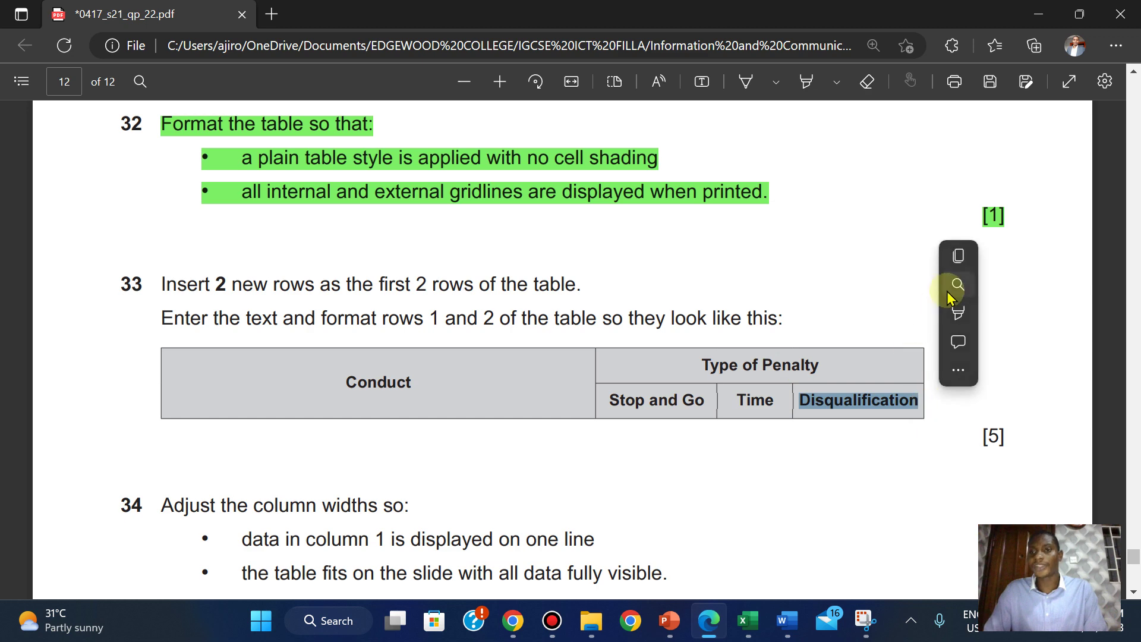
pyautogui.click(954, 256)
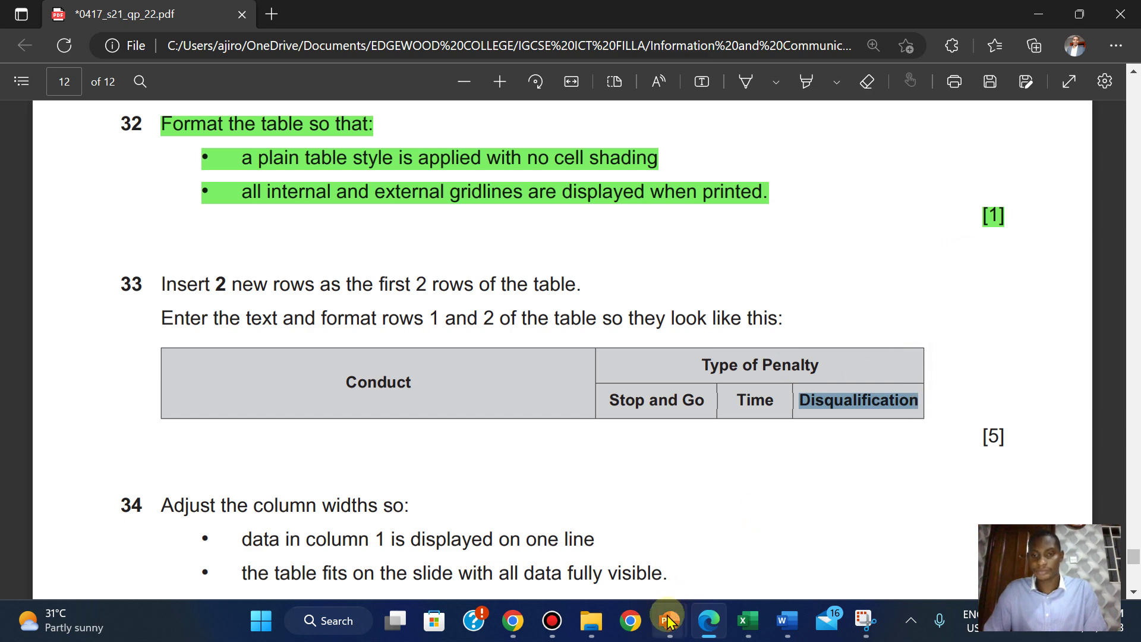
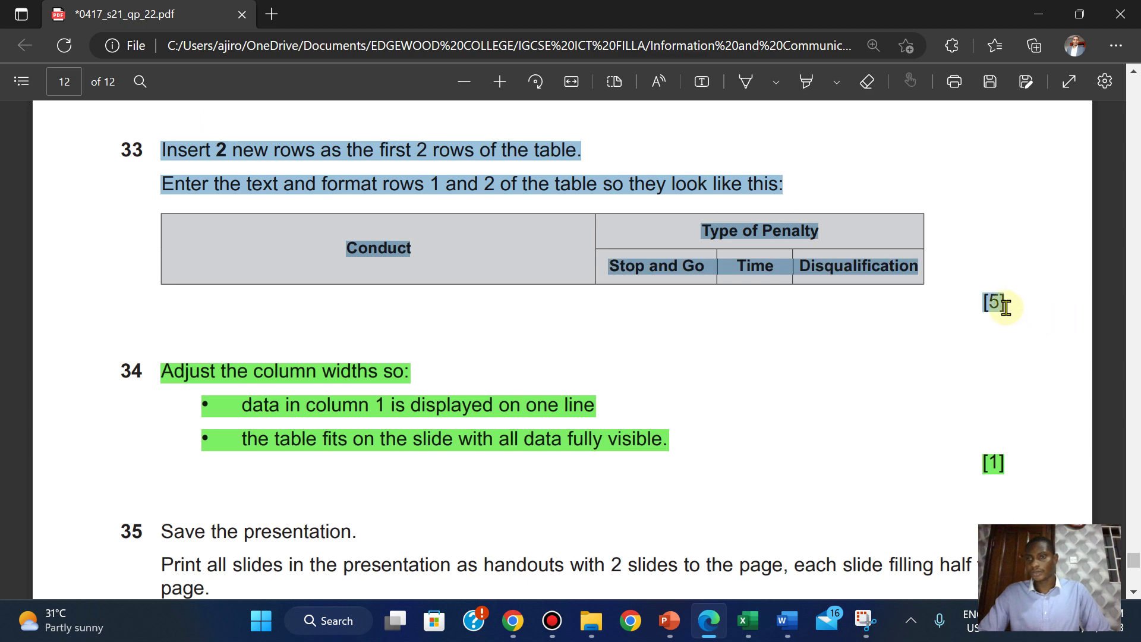
# Step: Highlight question 33 and its sample table in green in the question paper
pyautogui.moveTo(1044, 215)
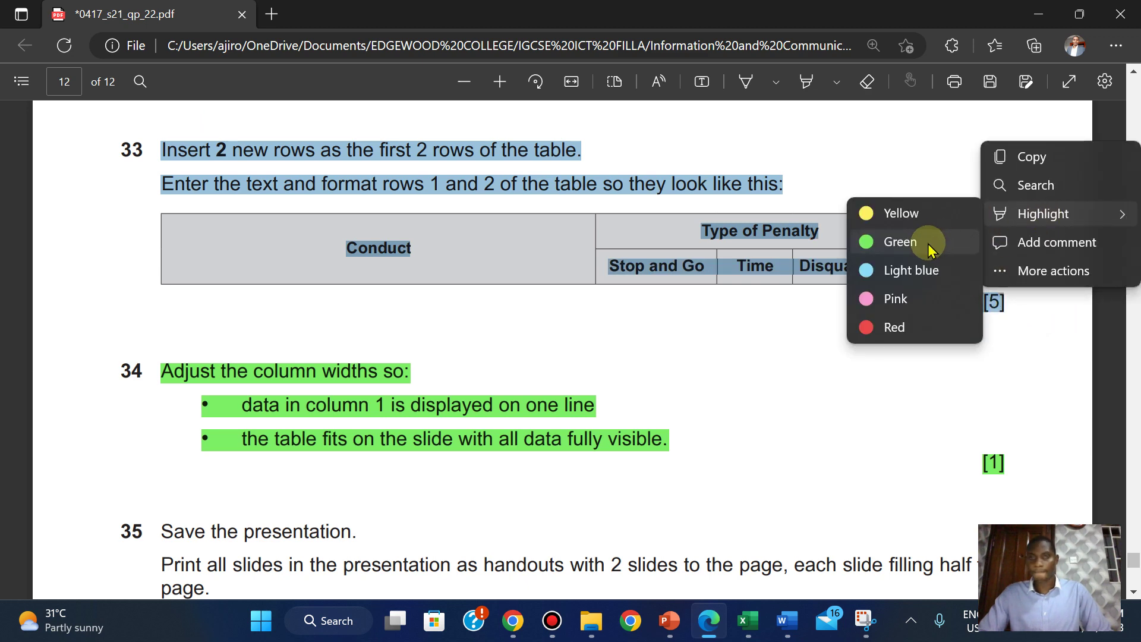
pyautogui.click(927, 244)
pyautogui.scroll(-3, 929, 247)
pyautogui.scroll(-3, 931, 250)
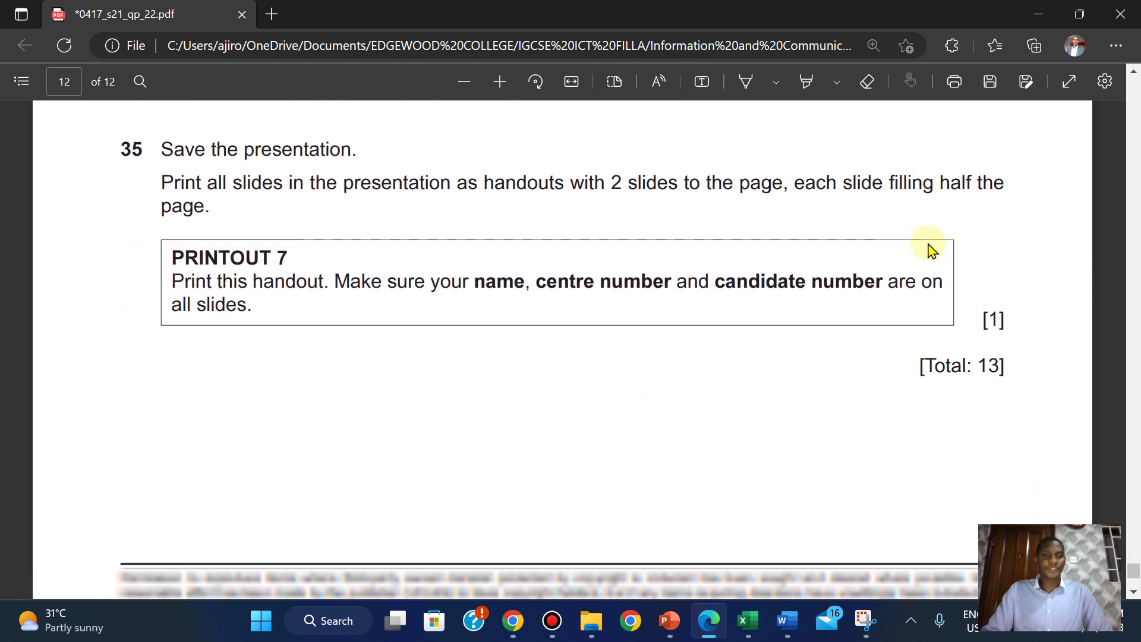
pyautogui.scroll(2, 931, 250)
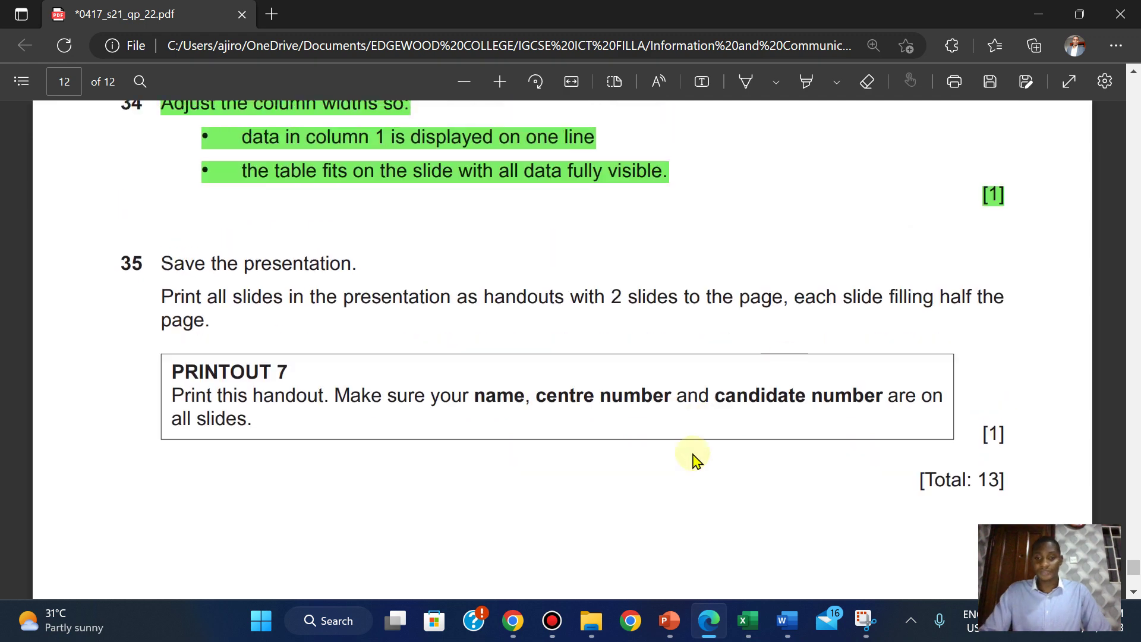
# Step: Save the J2122RULES presentation, then return to the question paper
pyautogui.moveTo(670, 621)
pyautogui.click(765, 523)
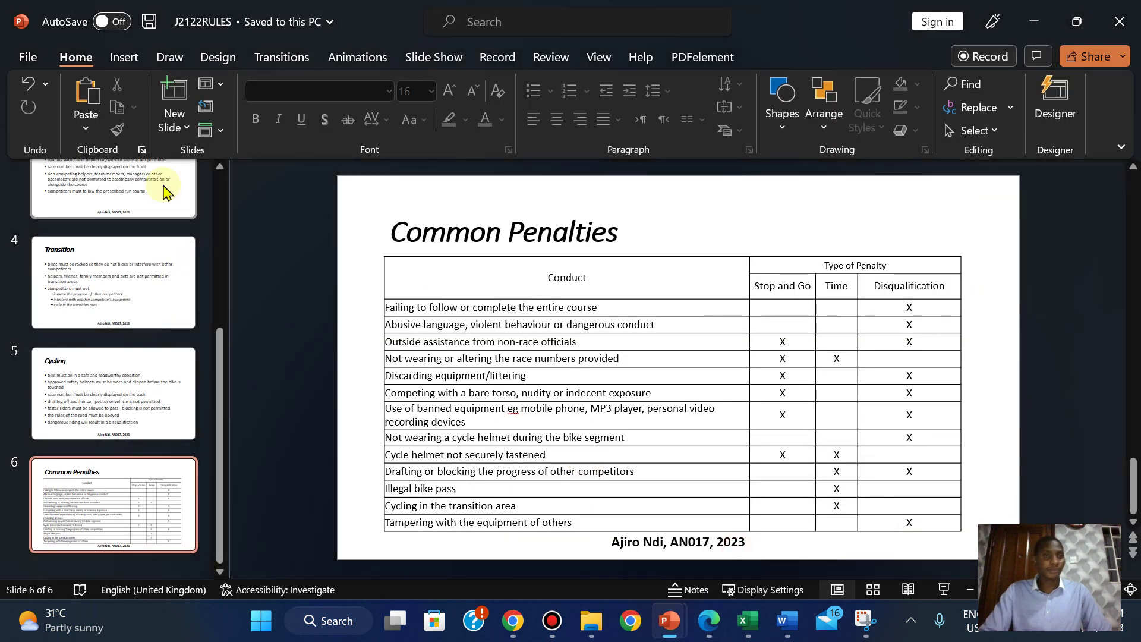
pyautogui.click(28, 62)
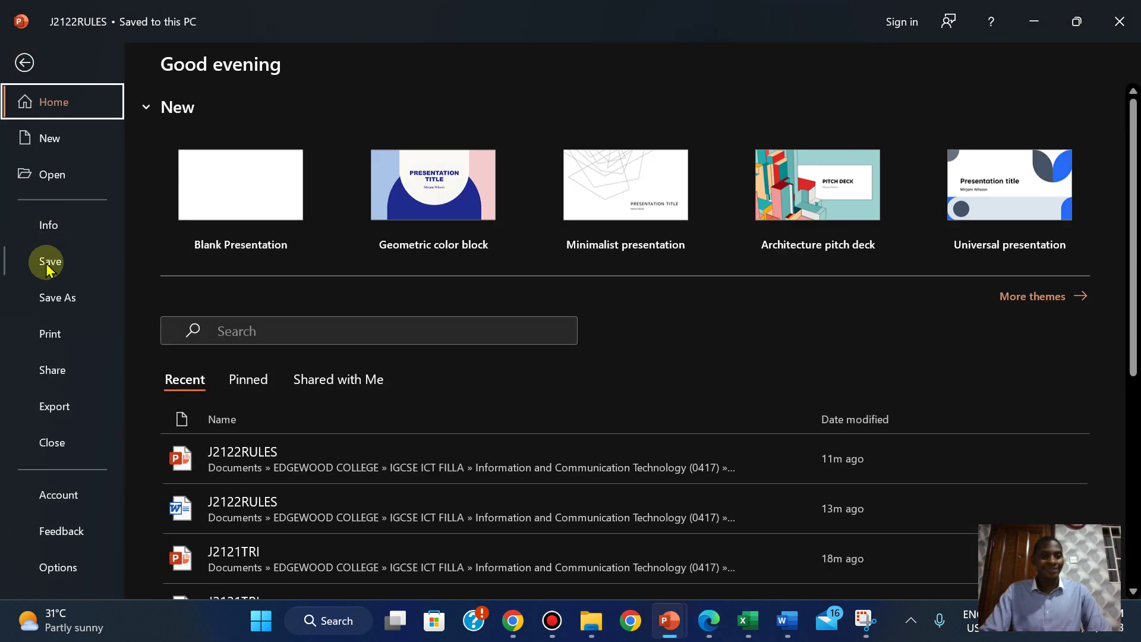
pyautogui.click(49, 264)
pyautogui.click(708, 630)
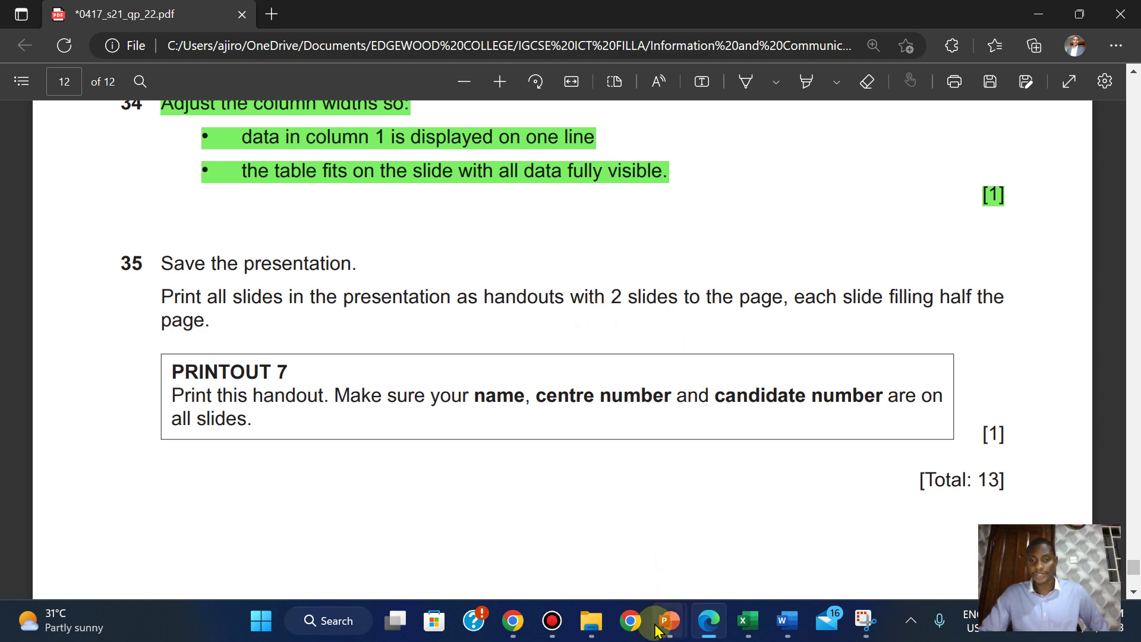
# Step: Set the print layout to 2 Slides handouts
pyautogui.moveTo(670, 620)
pyautogui.click(769, 522)
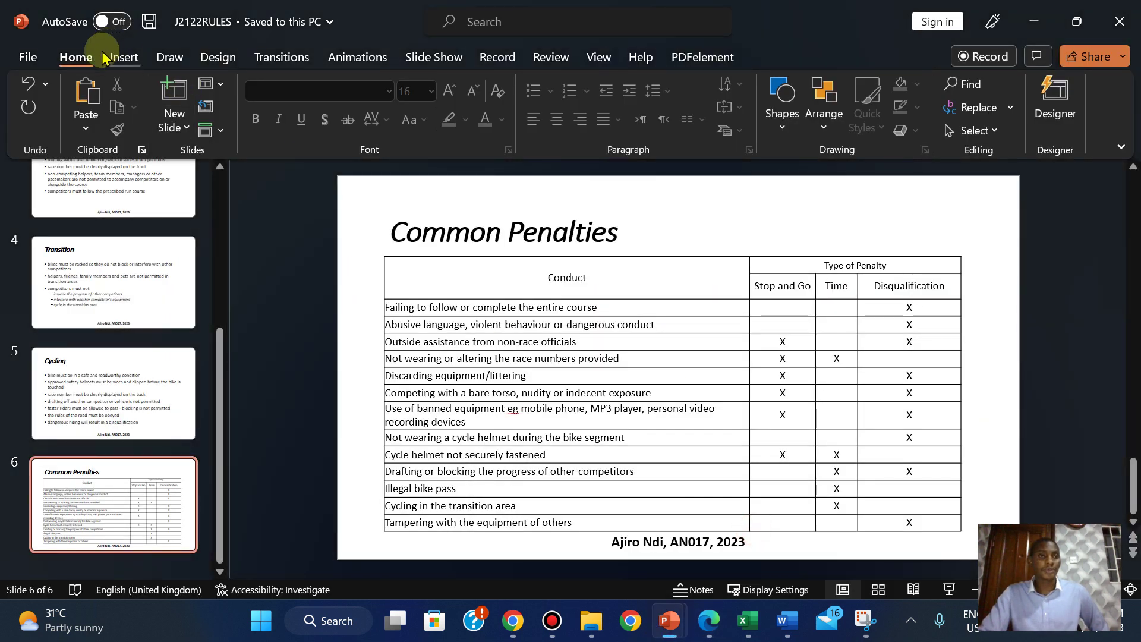
pyautogui.click(28, 57)
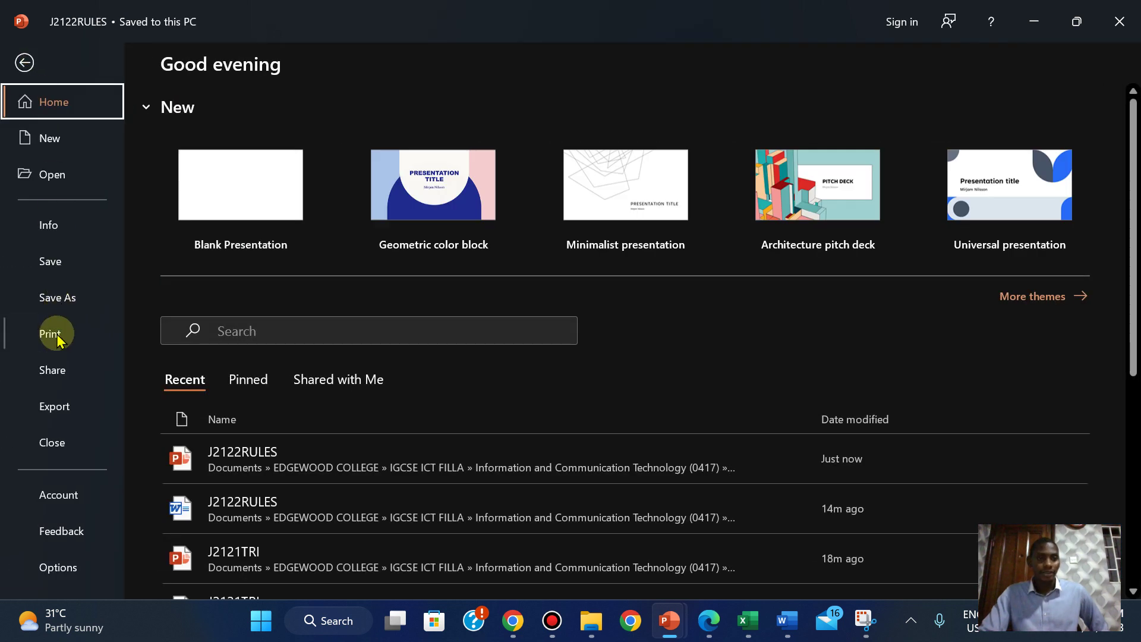
pyautogui.click(54, 332)
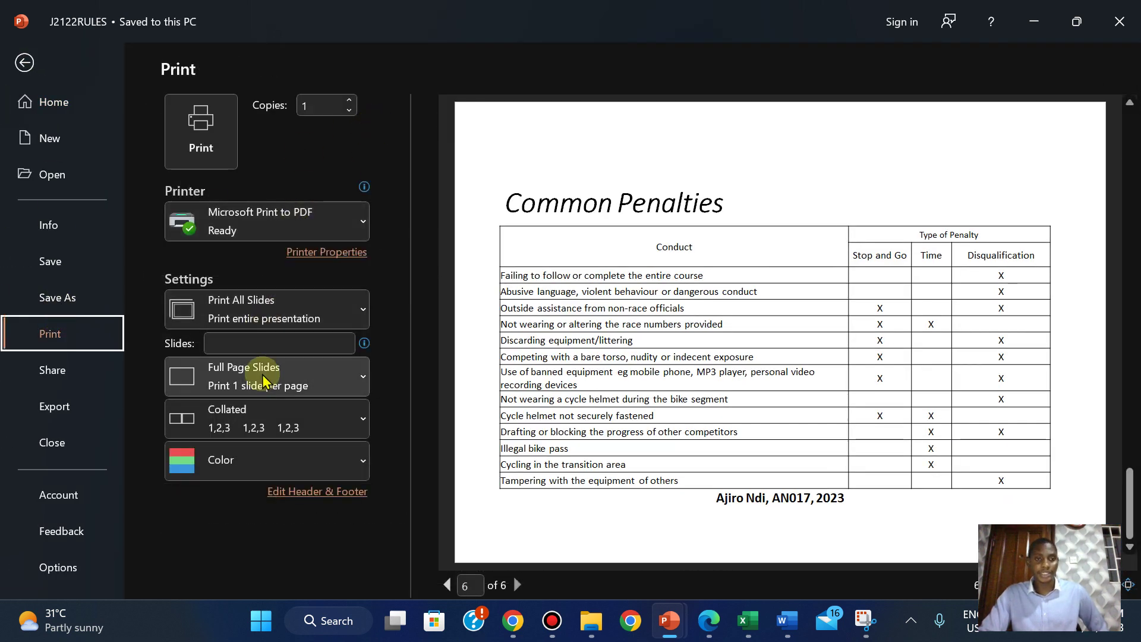
pyautogui.click(265, 382)
pyautogui.click(309, 132)
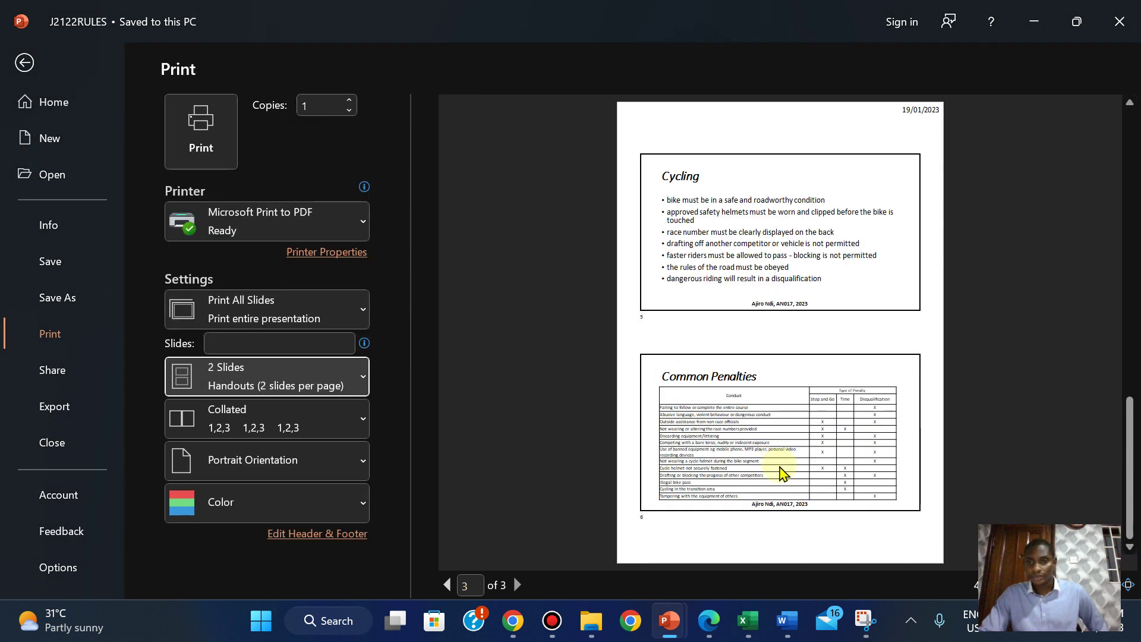
# Step: Page through the three handout pages in the print preview
pyautogui.click(516, 584)
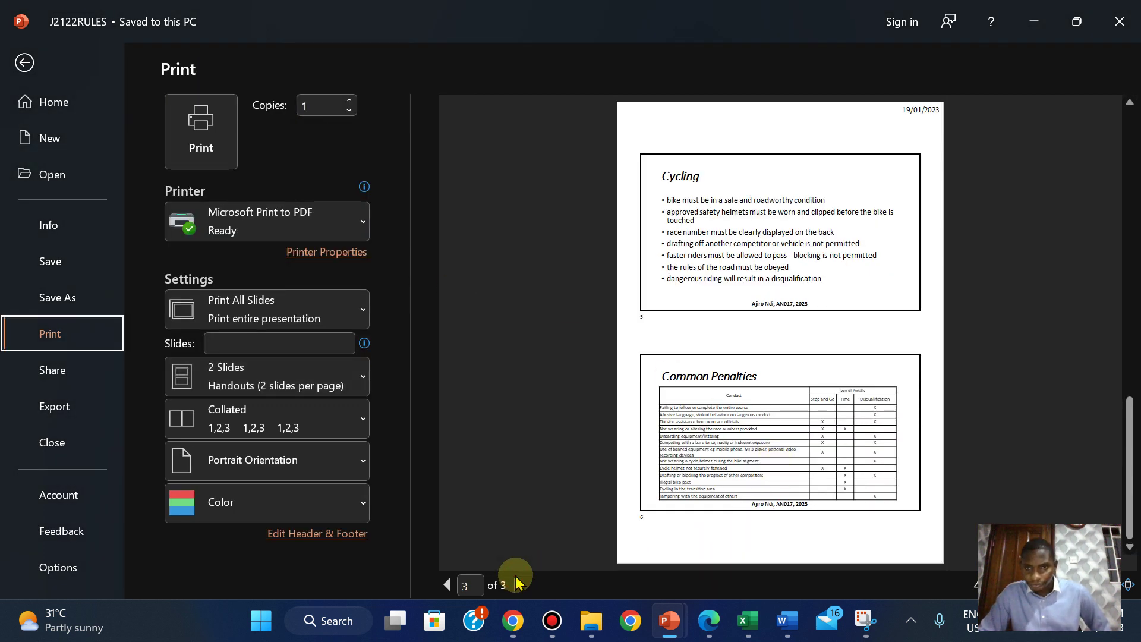
pyautogui.click(447, 586)
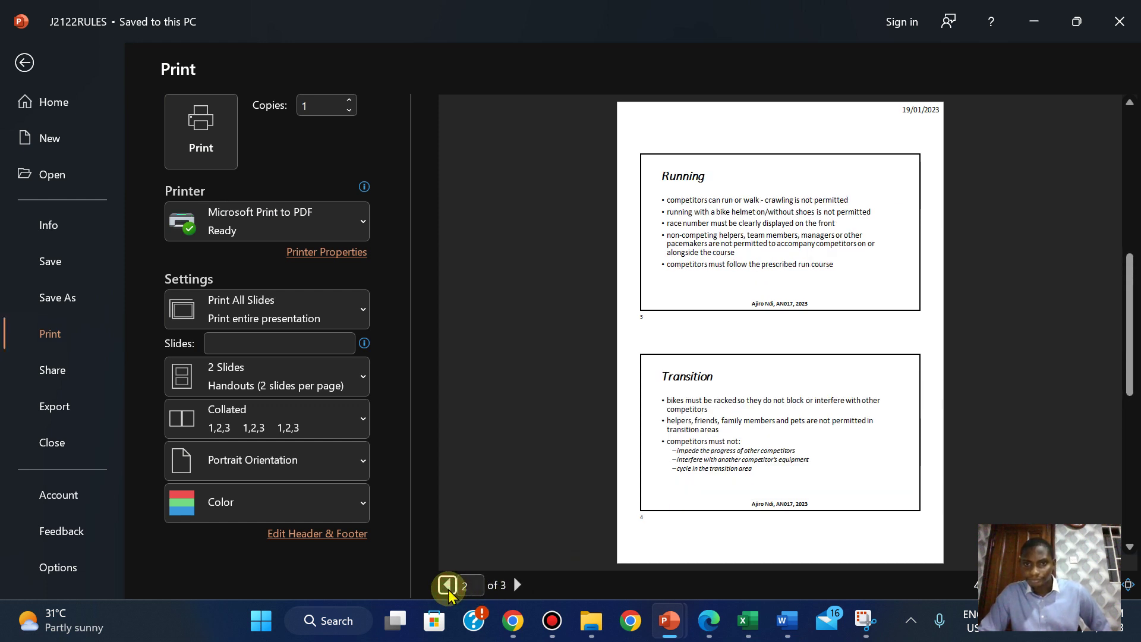
pyautogui.click(447, 585)
pyautogui.click(516, 586)
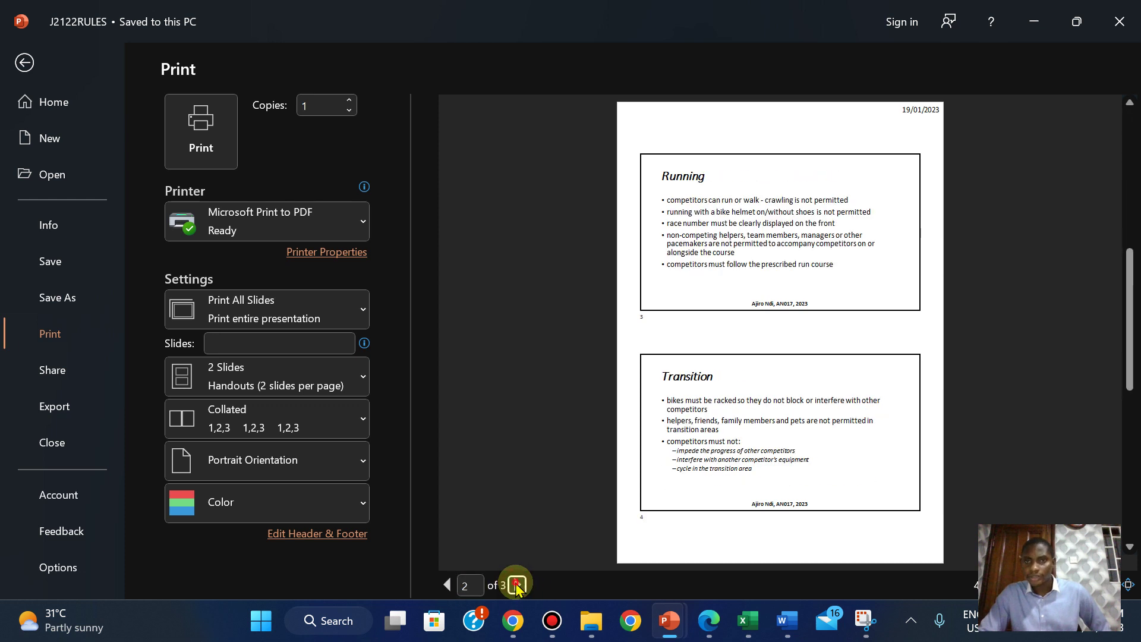
pyautogui.click(516, 585)
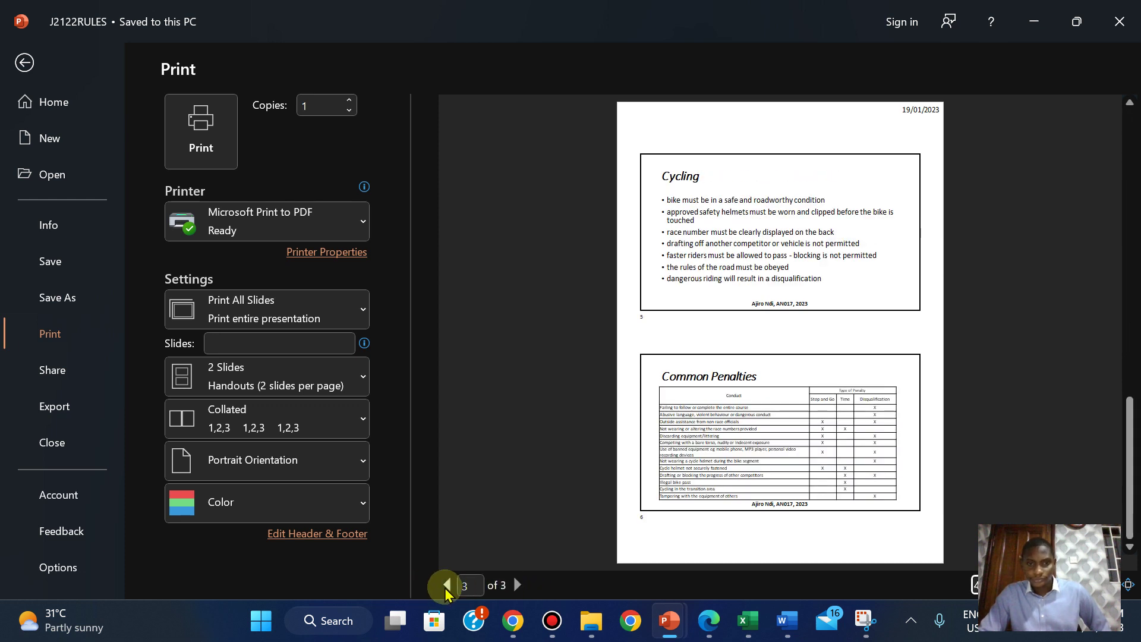
pyautogui.click(446, 585)
pyautogui.click(446, 586)
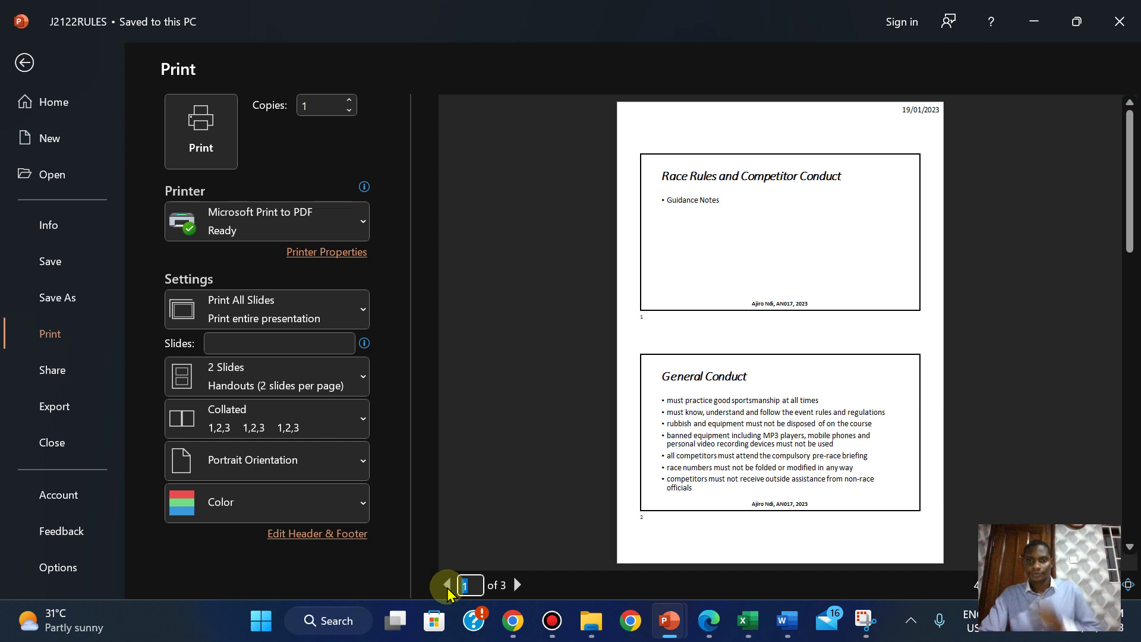
pyautogui.click(704, 631)
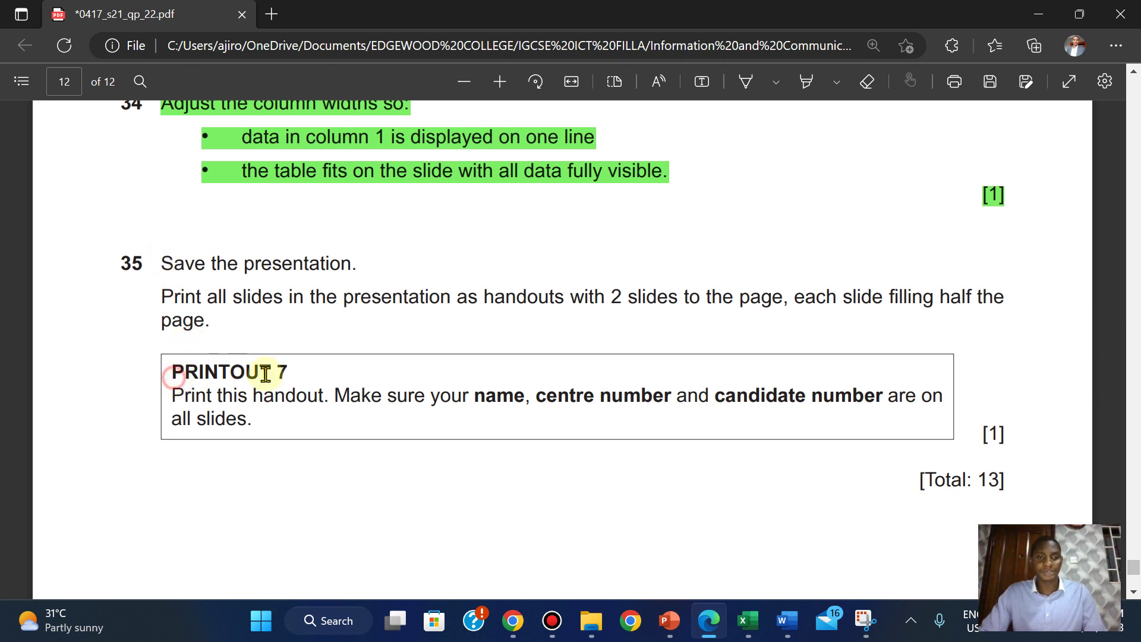
# Step: Copy the name 'PRINTOUT 7' from question 35 and print the handouts to PDF
pyautogui.moveTo(265, 373); pyautogui.dragTo(289, 373)
pyautogui.hotkey('ctrl', 'c')
pyautogui.click(324, 224)
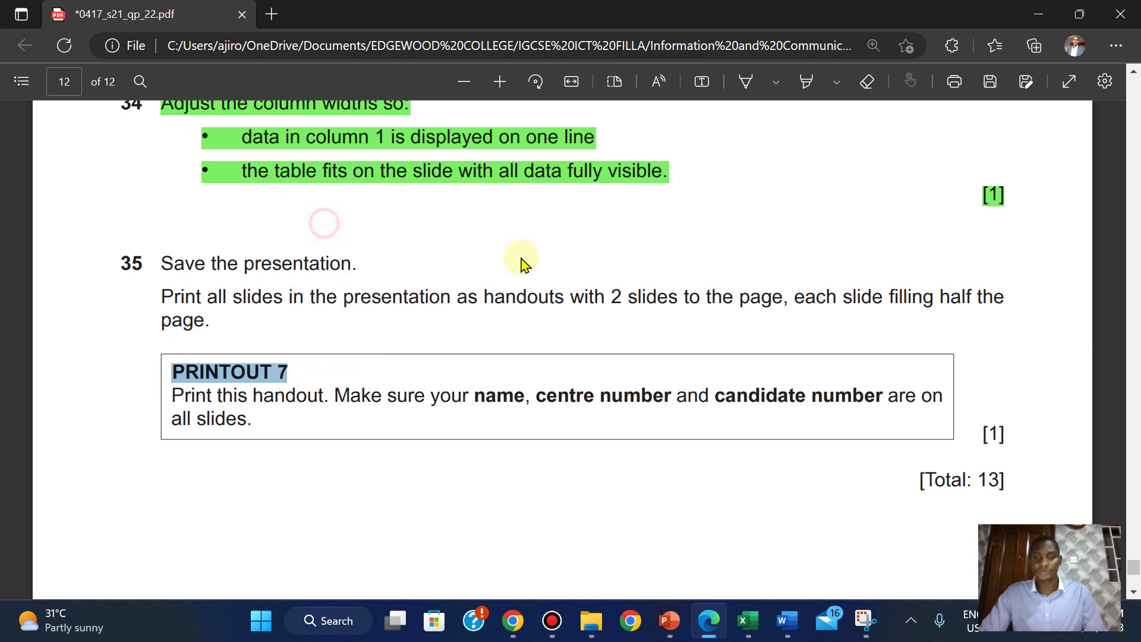
pyautogui.moveTo(670, 620)
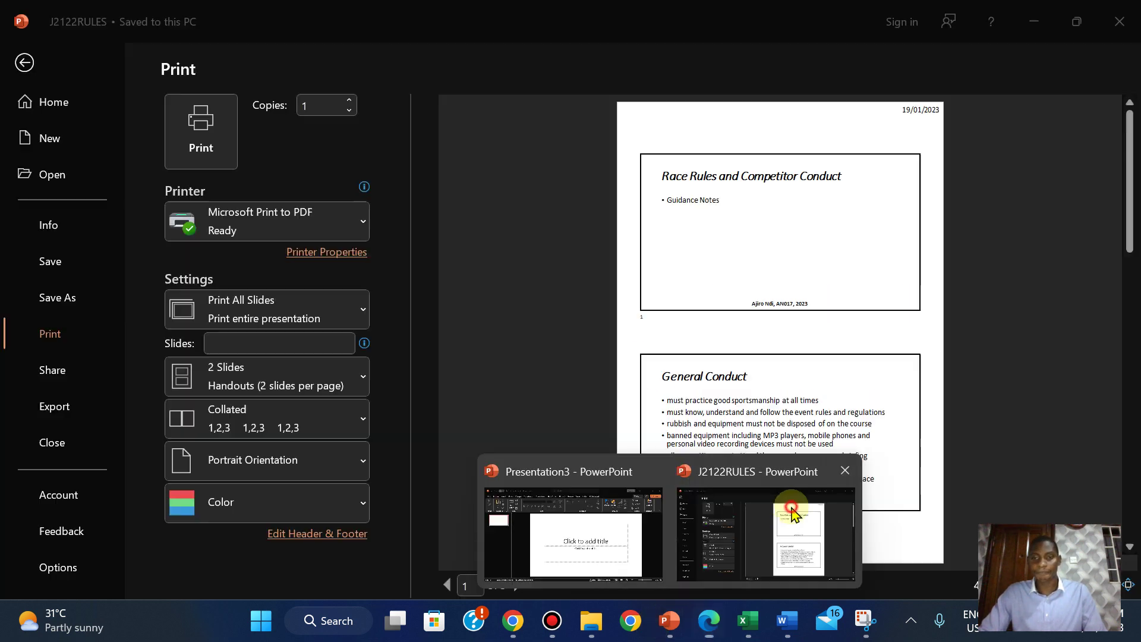
pyautogui.click(793, 512)
pyautogui.click(202, 158)
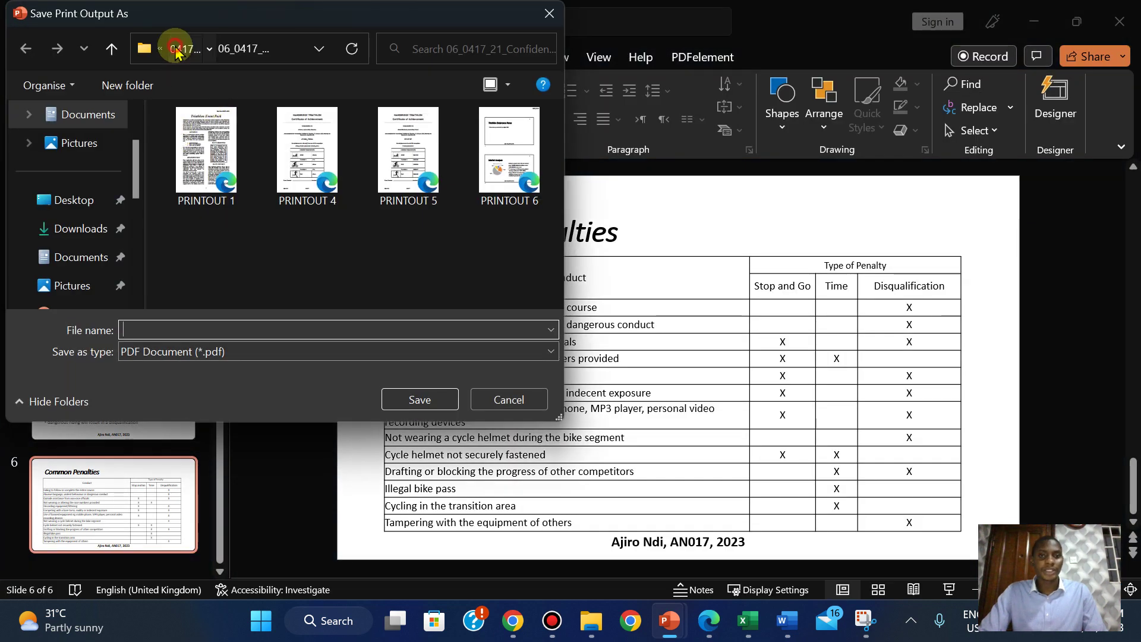
# Step: Save the PDF as PRINTOUT 7 in the 06_0417_22 folder
pyautogui.click(177, 50)
pyautogui.click(176, 50)
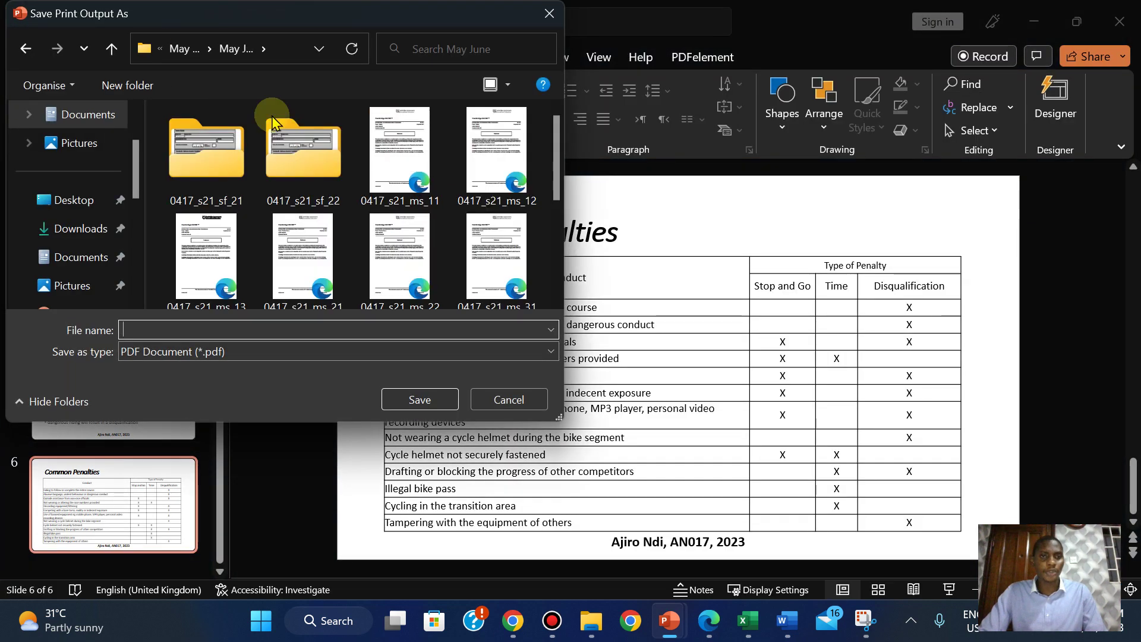
pyautogui.doubleClick(280, 125)
pyautogui.click(177, 143)
pyautogui.doubleClick(176, 143)
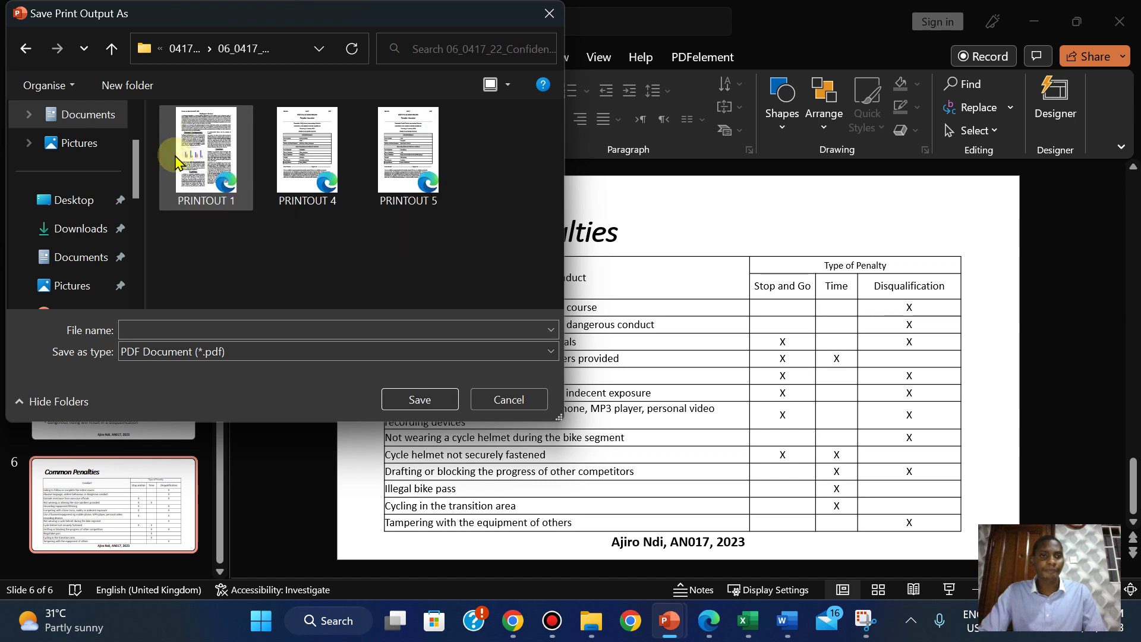
pyautogui.rightClick(149, 325)
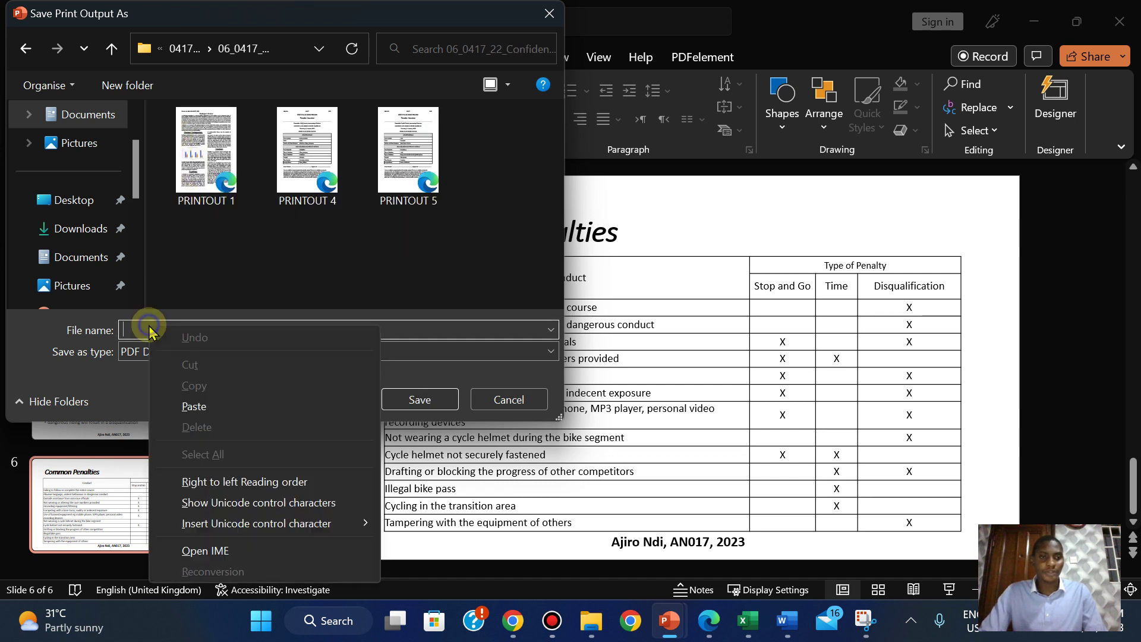
pyautogui.click(198, 414)
pyautogui.click(427, 404)
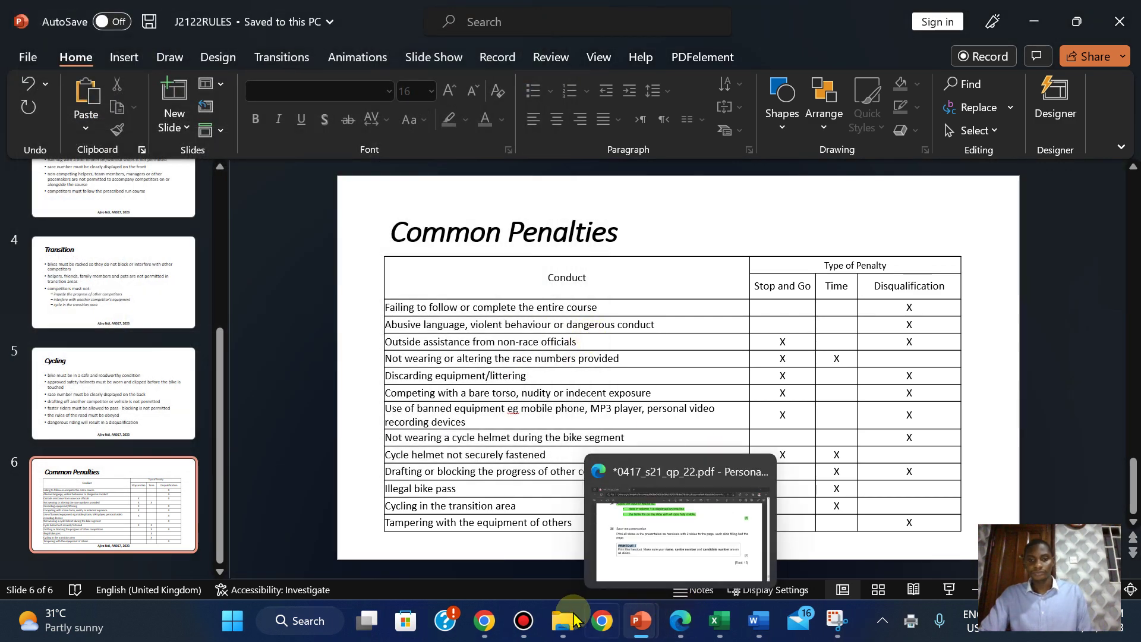
# Step: Open PRINTOUT 7.pdf from File Explorer and compare its pages against the question paper
pyautogui.moveTo(566, 618)
pyautogui.click(589, 535)
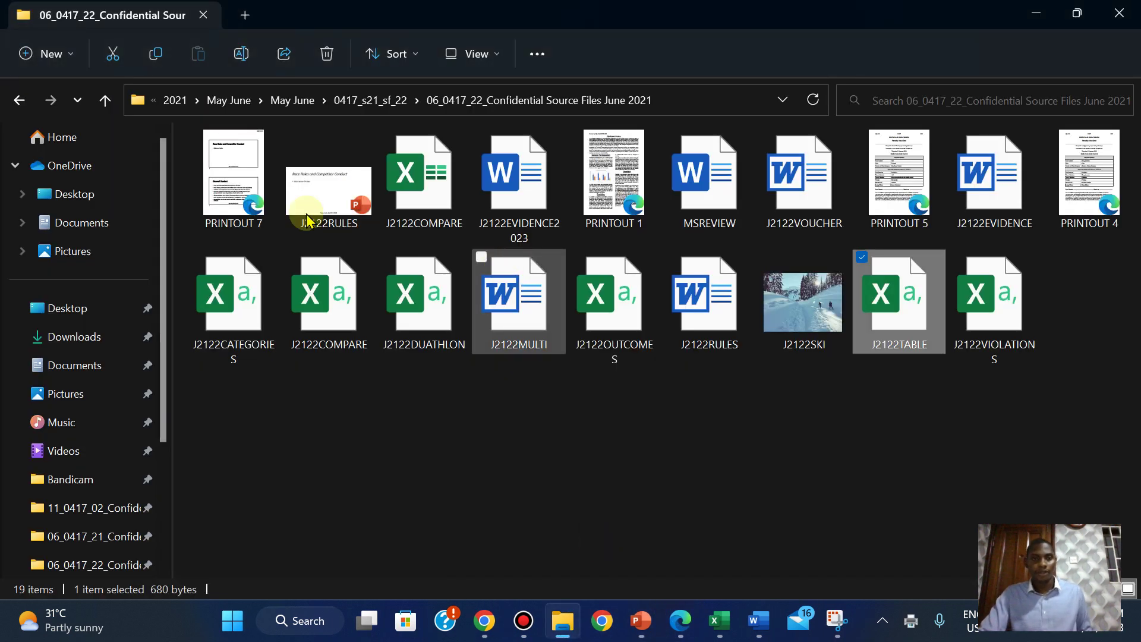
pyautogui.doubleClick(215, 200)
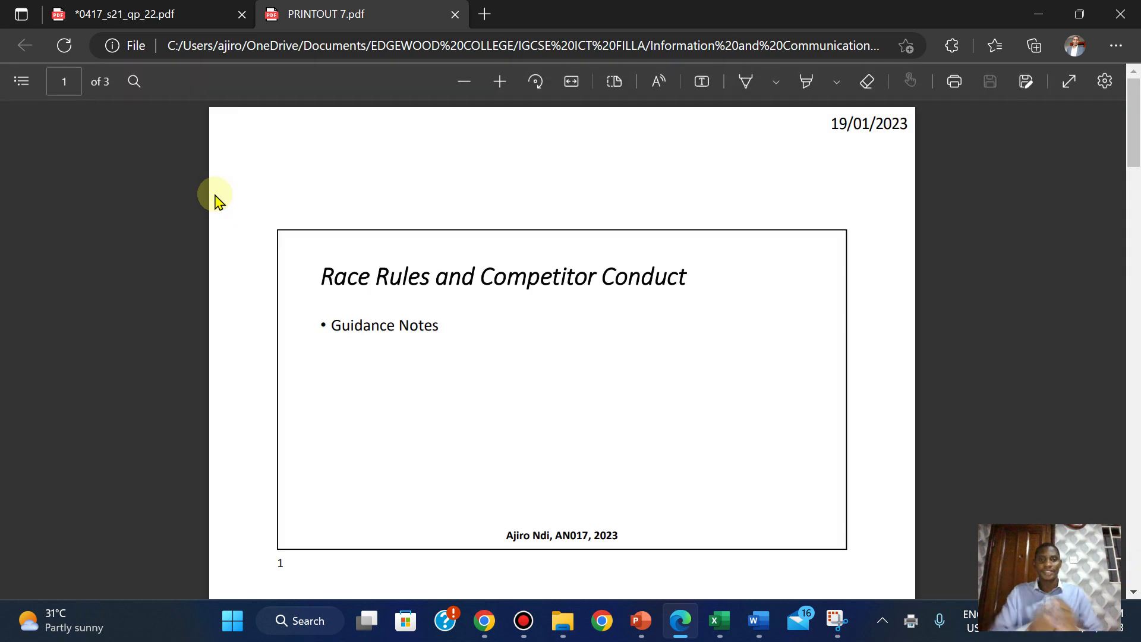
pyautogui.moveTo(1133, 160); pyautogui.dragTo(1136, 552)
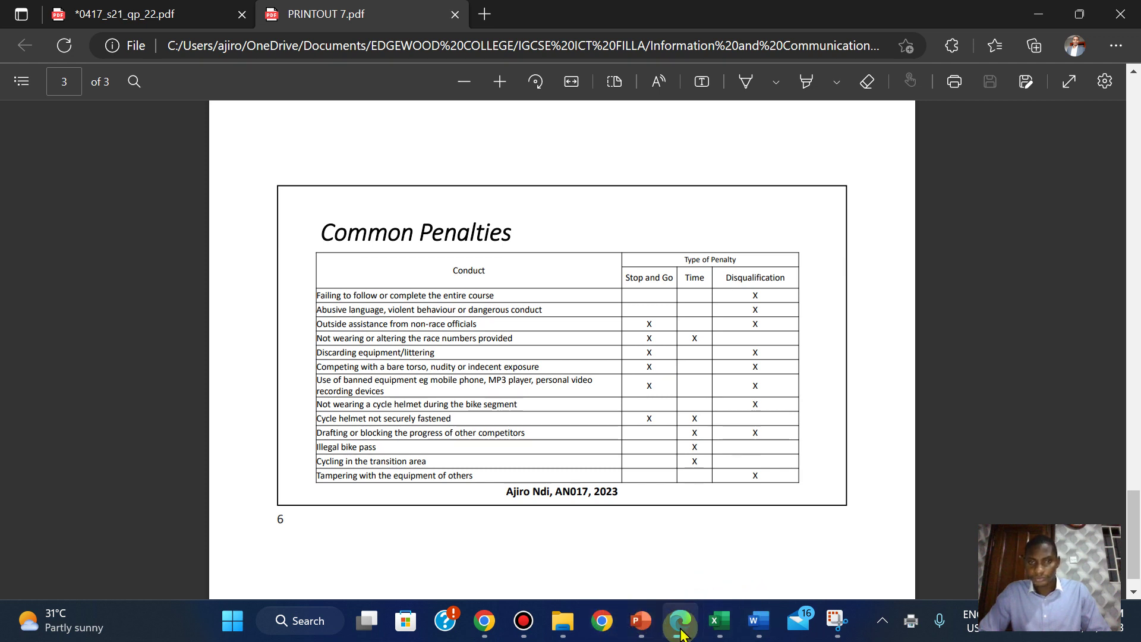
pyautogui.click(130, 14)
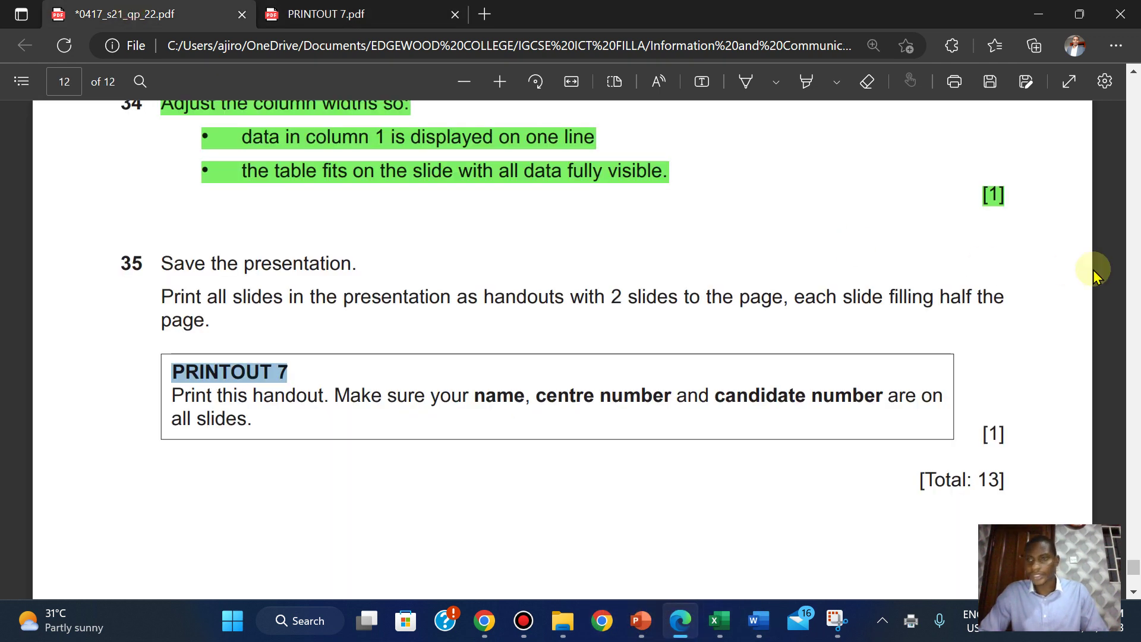
pyautogui.moveTo(1135, 570)
pyautogui.mouseDown()
pyautogui.moveTo(1131, 537)
pyautogui.moveTo(1130, 571)
pyautogui.moveTo(1131, 561)
pyautogui.mouseUp()
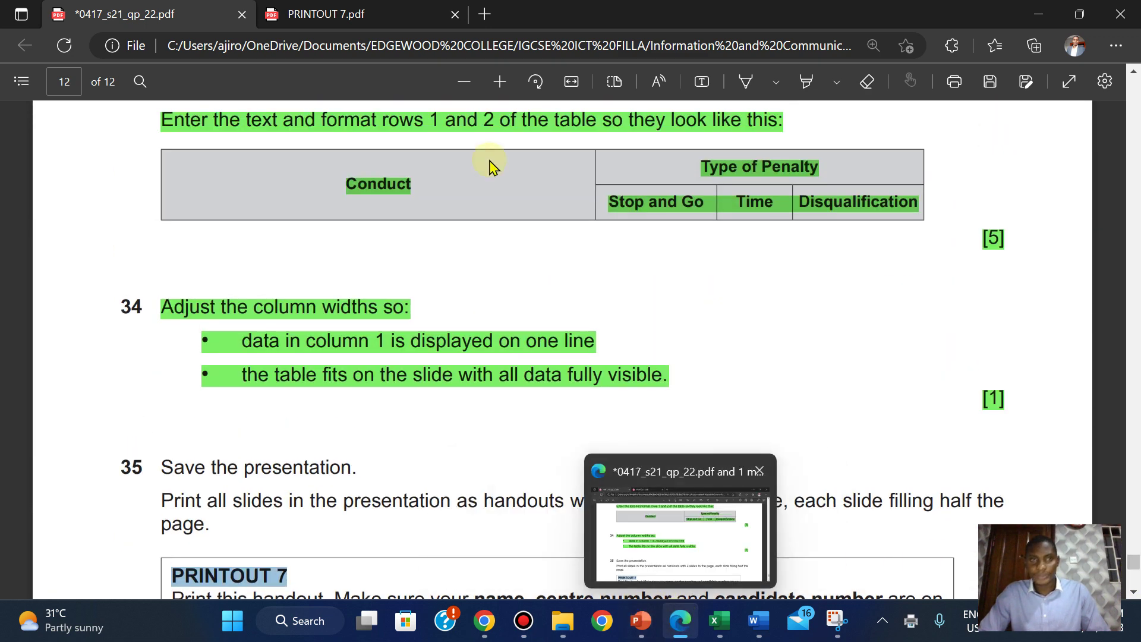
pyautogui.click(358, 12)
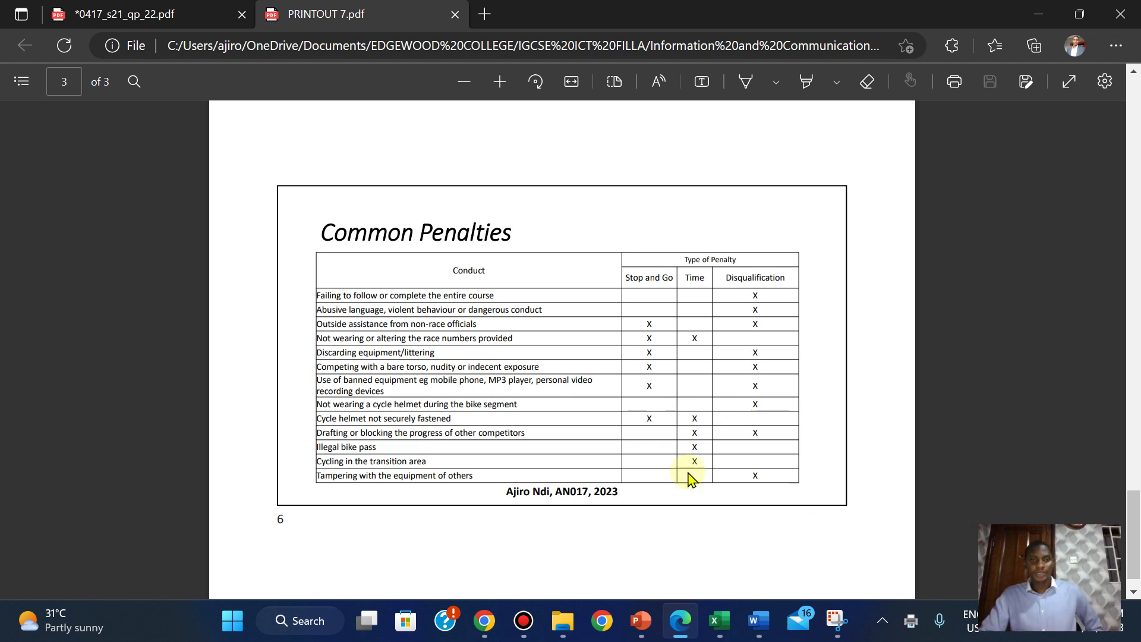
# Step: Highlight question 35 and its PRINTOUT 7 box in green
pyautogui.click(179, 13)
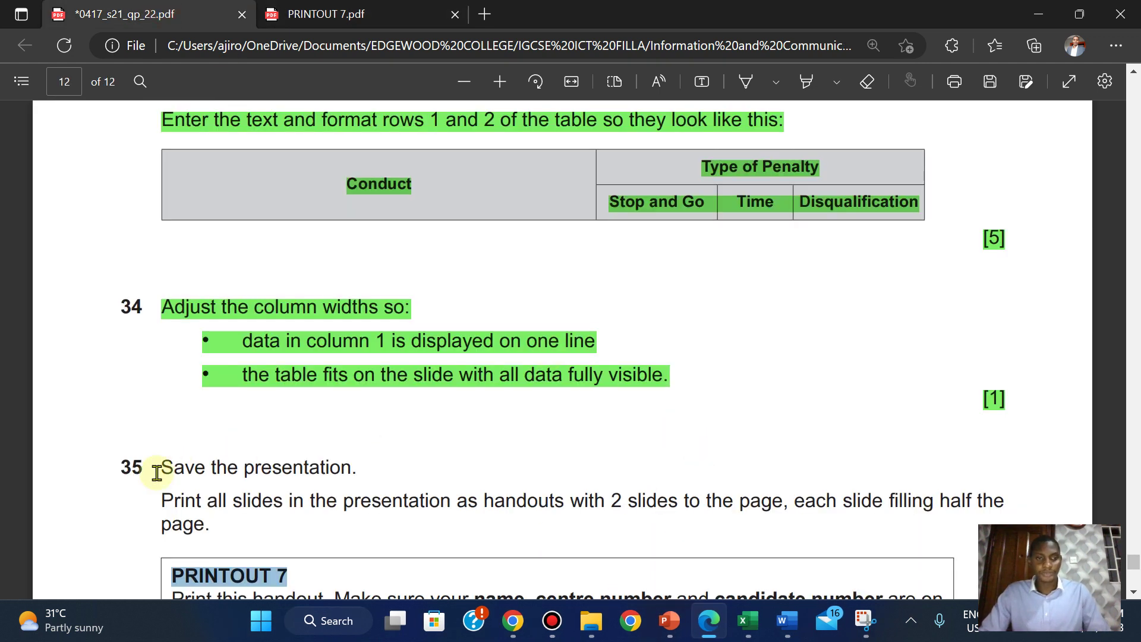
pyautogui.click(501, 506)
pyautogui.scroll(-1, 501, 506)
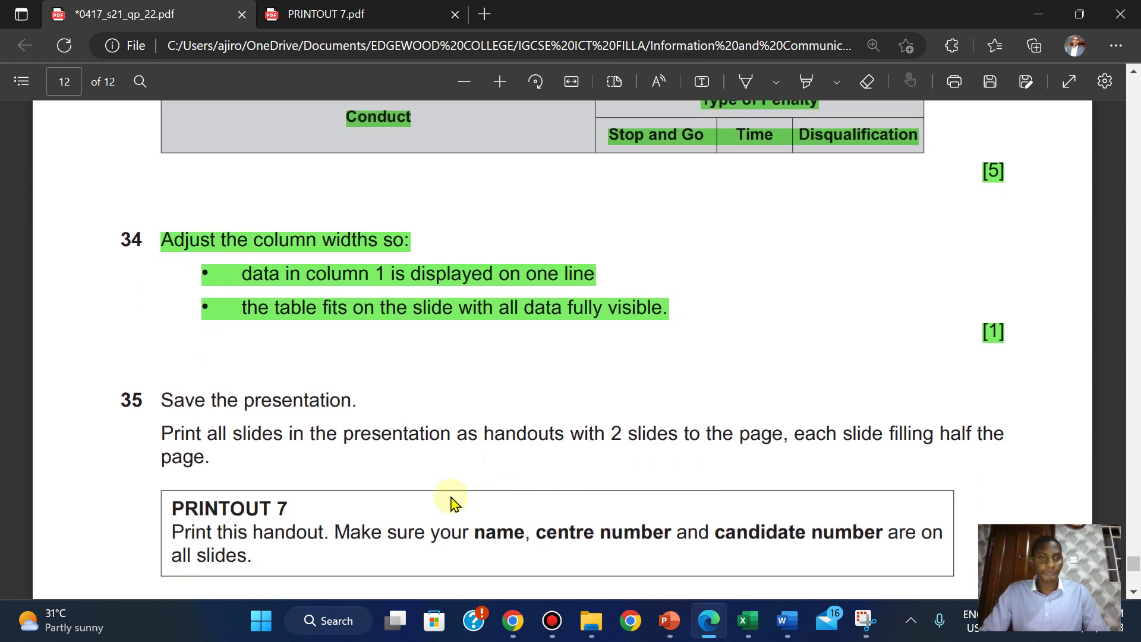
pyautogui.moveTo(159, 400); pyautogui.dragTo(252, 555)
pyautogui.moveTo(171, 395); pyautogui.dragTo(1010, 559)
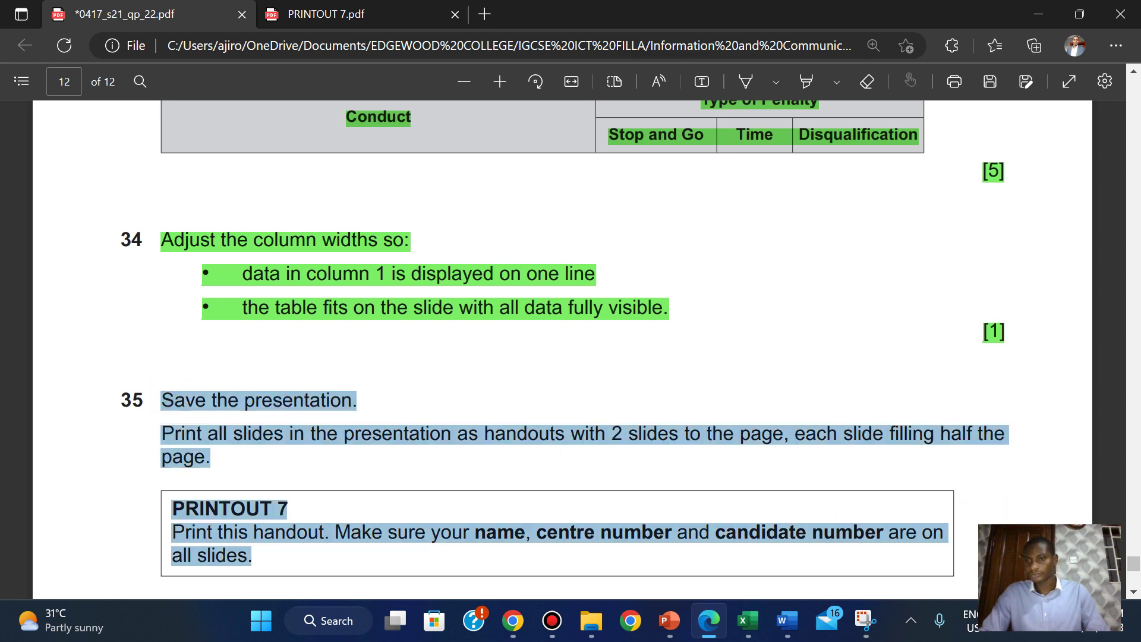
pyautogui.rightClick(1034, 467)
pyautogui.moveTo(1041, 479)
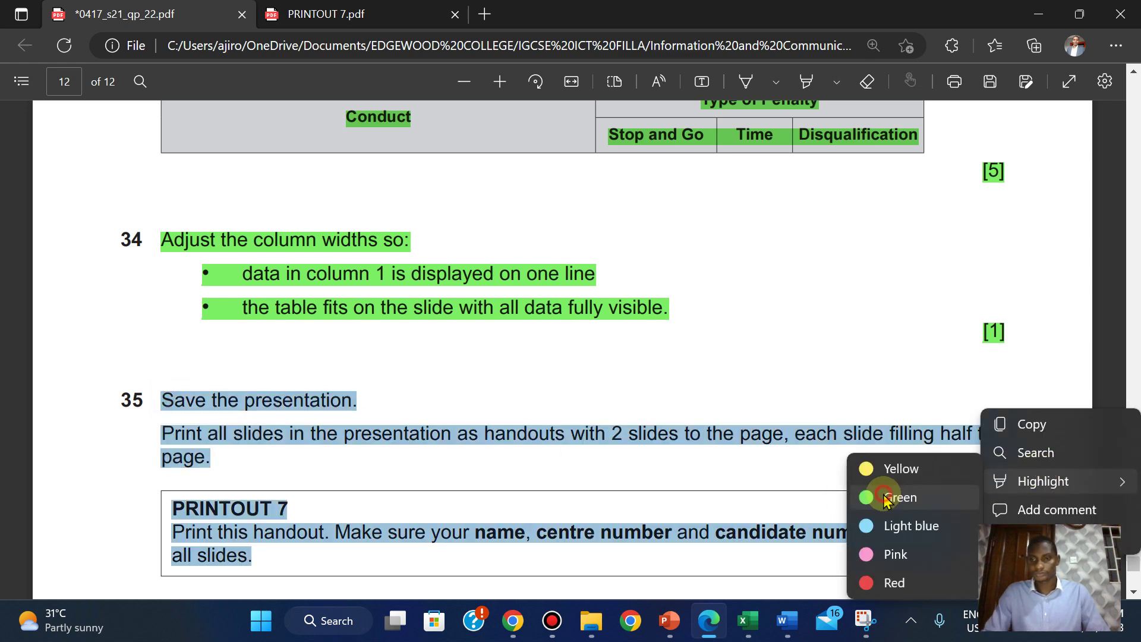
pyautogui.click(885, 500)
# Step: Highlight the [Total: 13] line in green
pyautogui.scroll(-3, 885, 500)
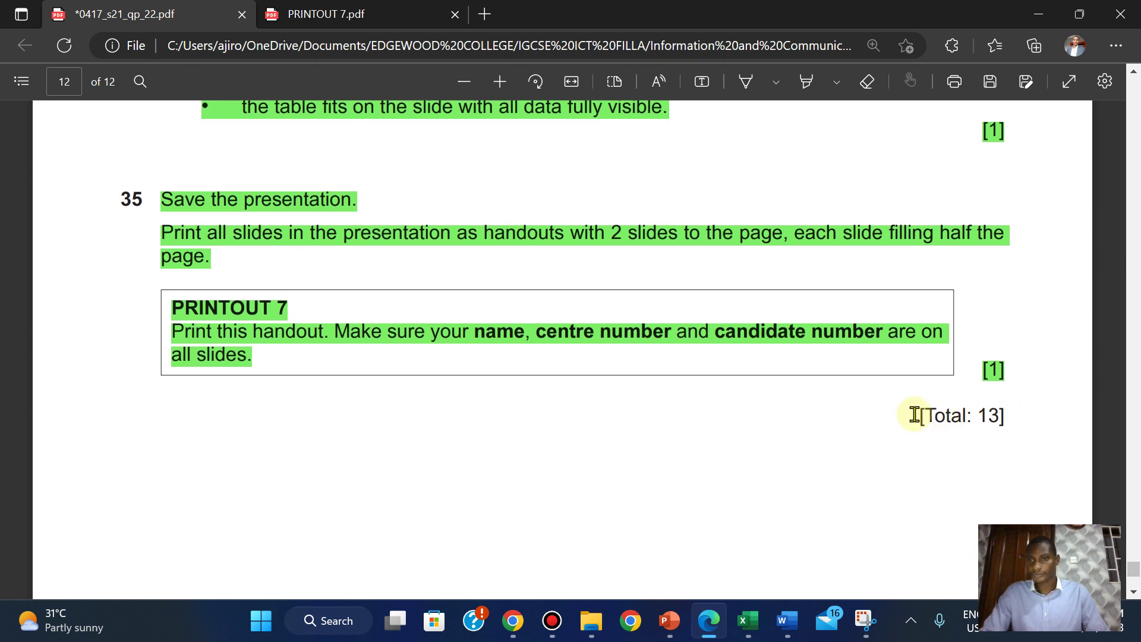
pyautogui.moveTo(913, 415); pyautogui.dragTo(1003, 419)
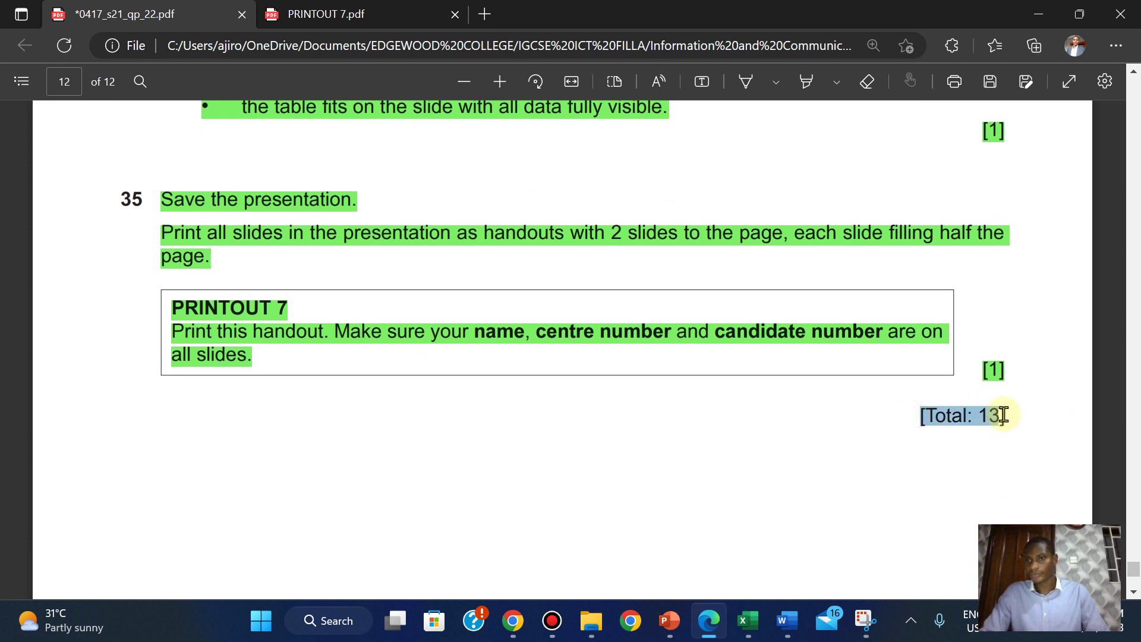
pyautogui.rightClick(1003, 416)
pyautogui.moveTo(1043, 324)
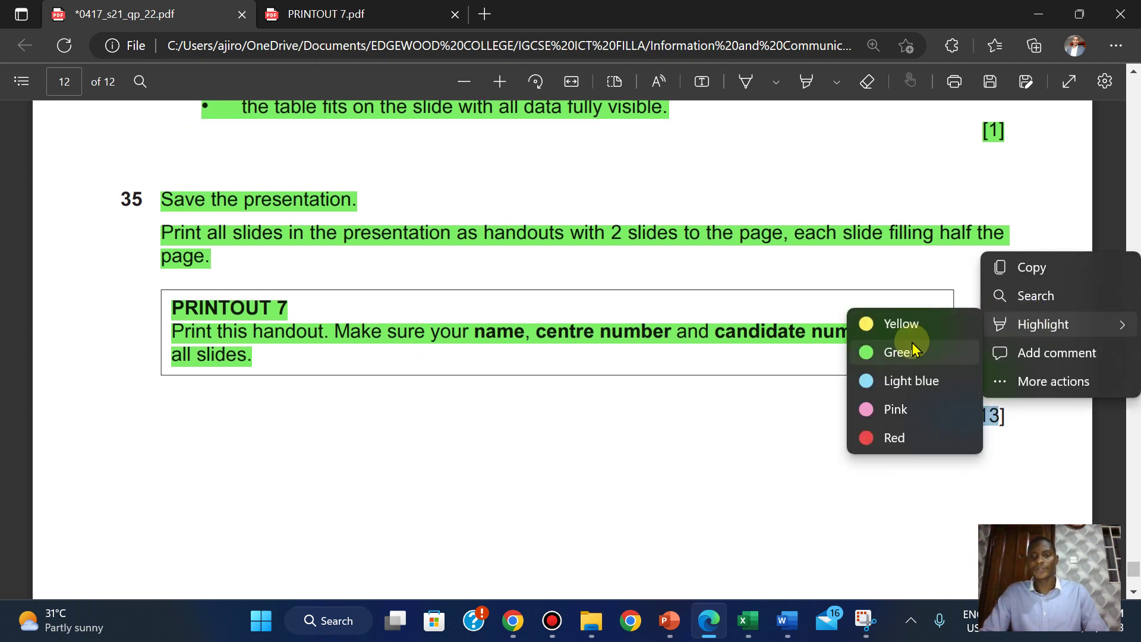
pyautogui.click(914, 349)
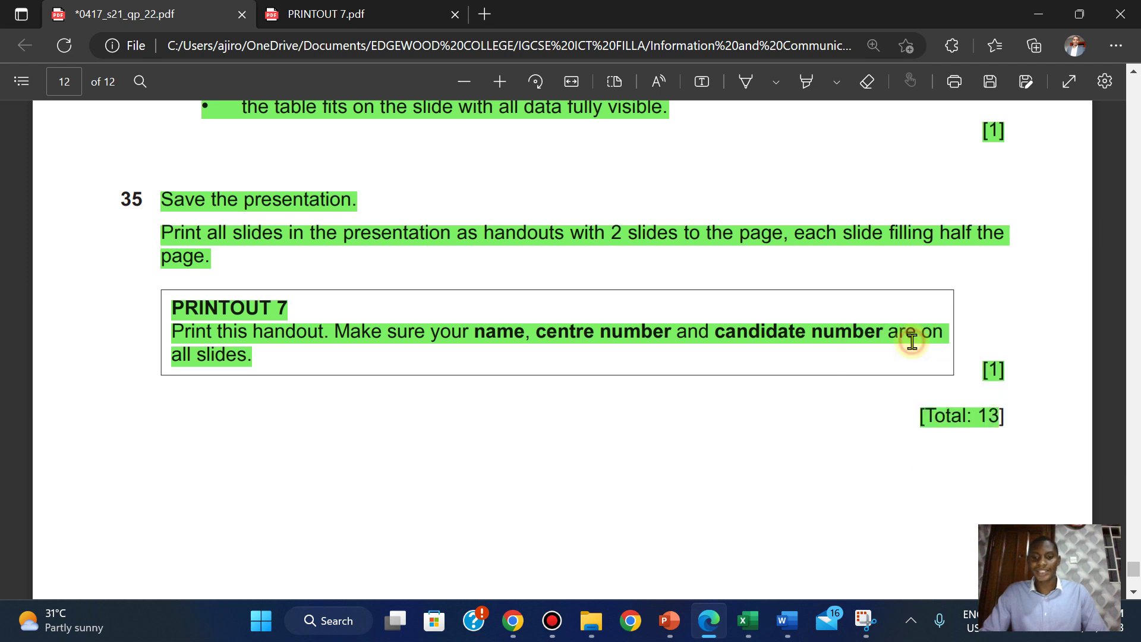
# Step: Scroll through PRINTOUT 7.pdf to check its Common Penalties page
pyautogui.click(367, 17)
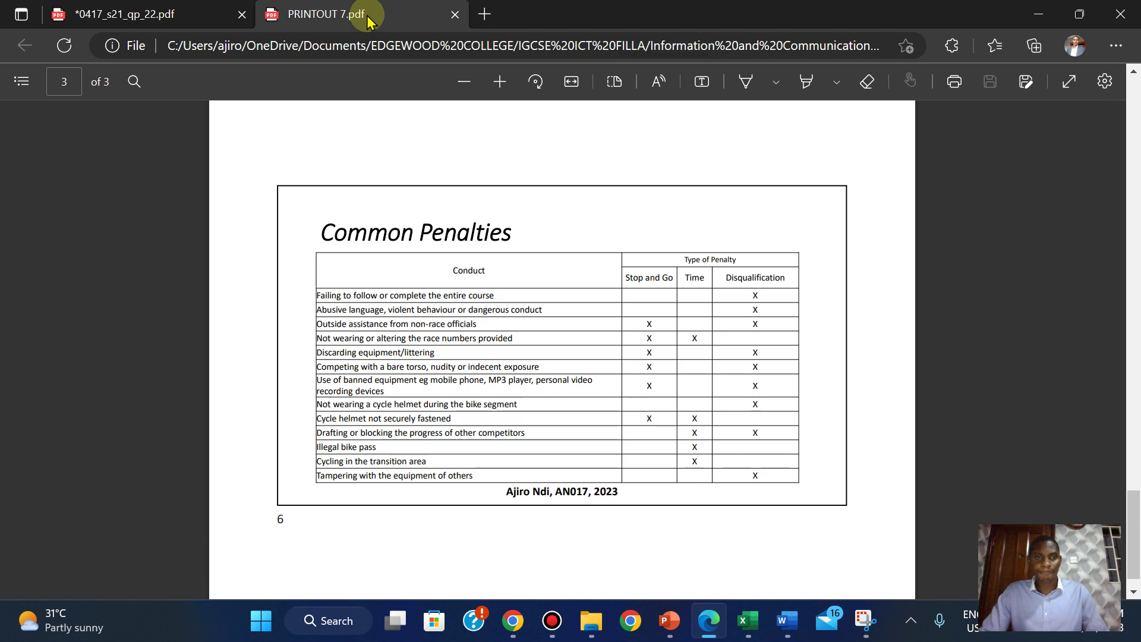
pyautogui.moveTo(1132, 484); pyautogui.dragTo(1132, 514)
# Step: Nudge the Common Penalties table two steps to the right
pyautogui.moveTo(670, 620)
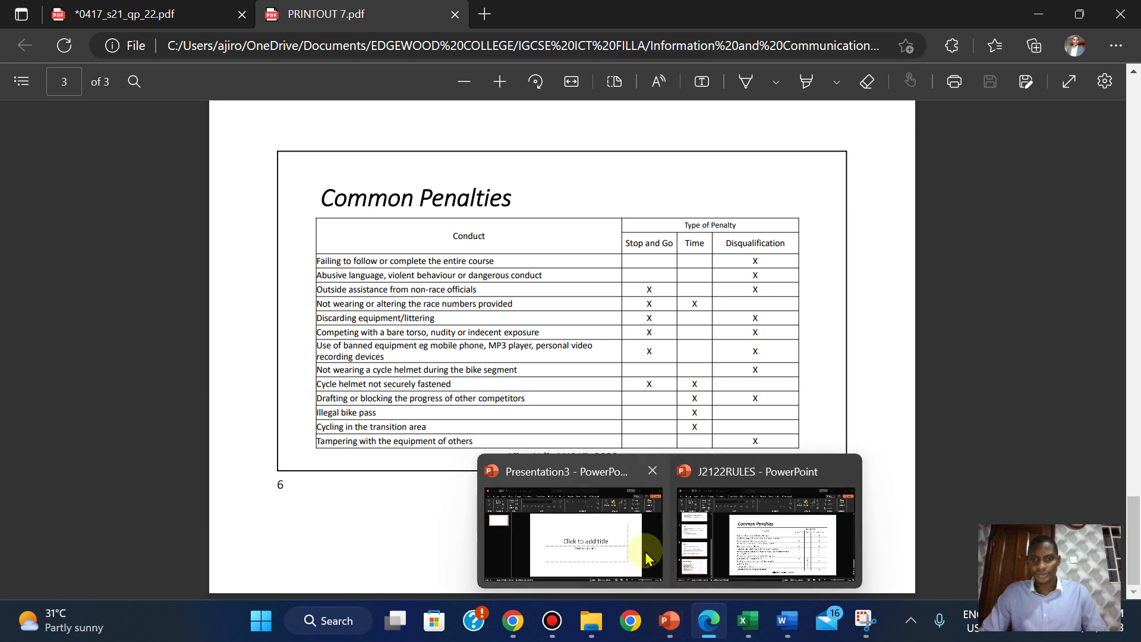
pyautogui.click(769, 535)
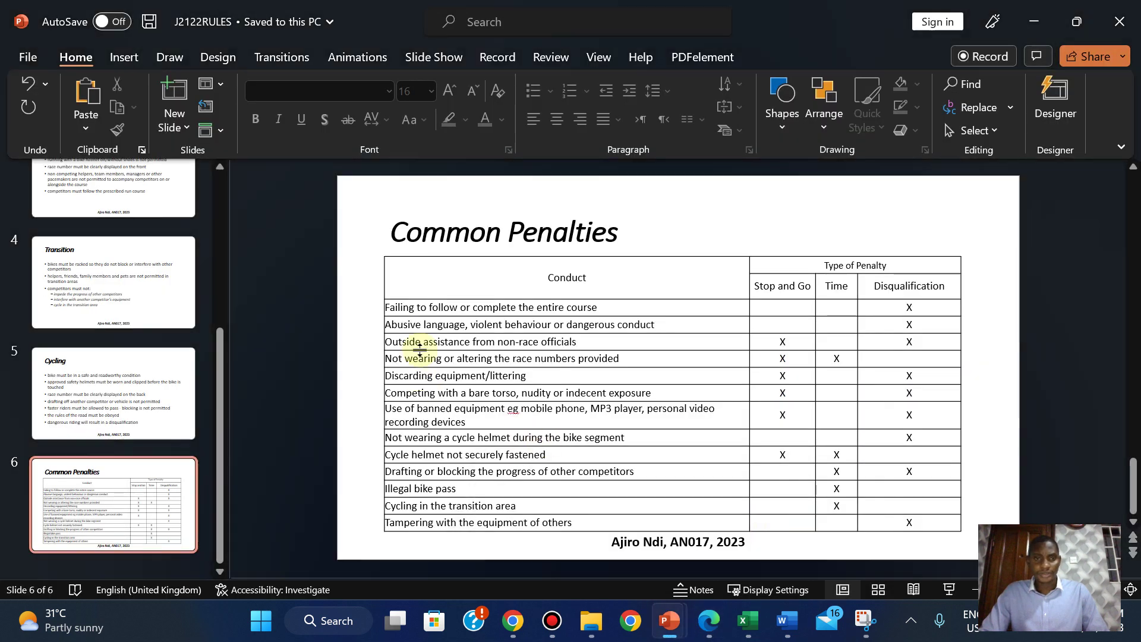
pyautogui.click(472, 260)
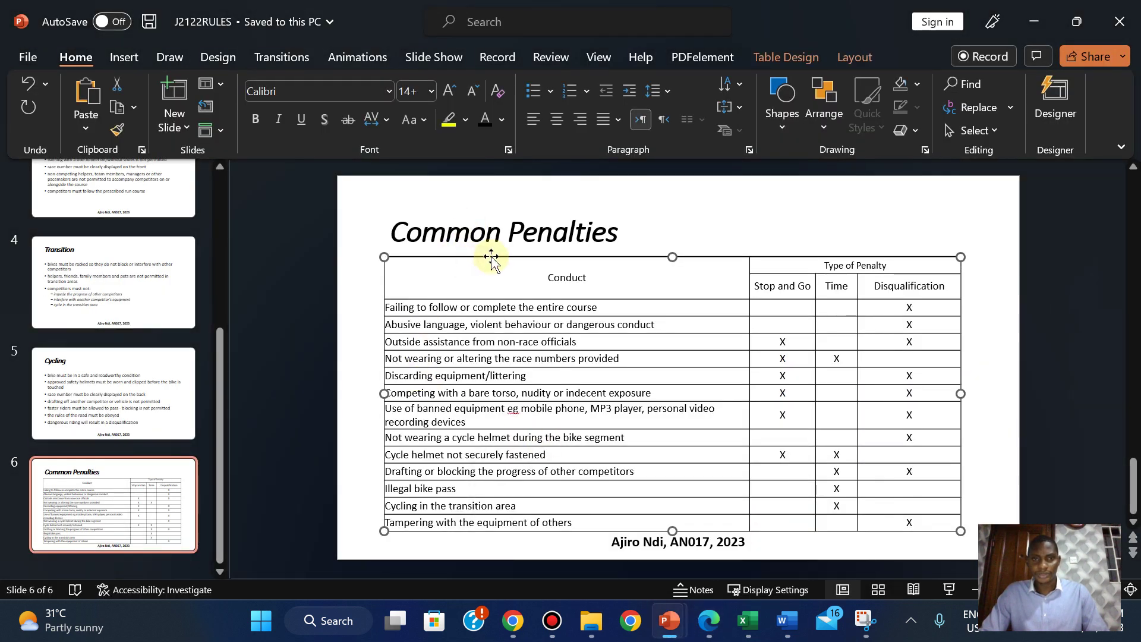
pyautogui.press('Right')
pyautogui.press('Right')
pyautogui.press('Right')
pyautogui.press('Right')
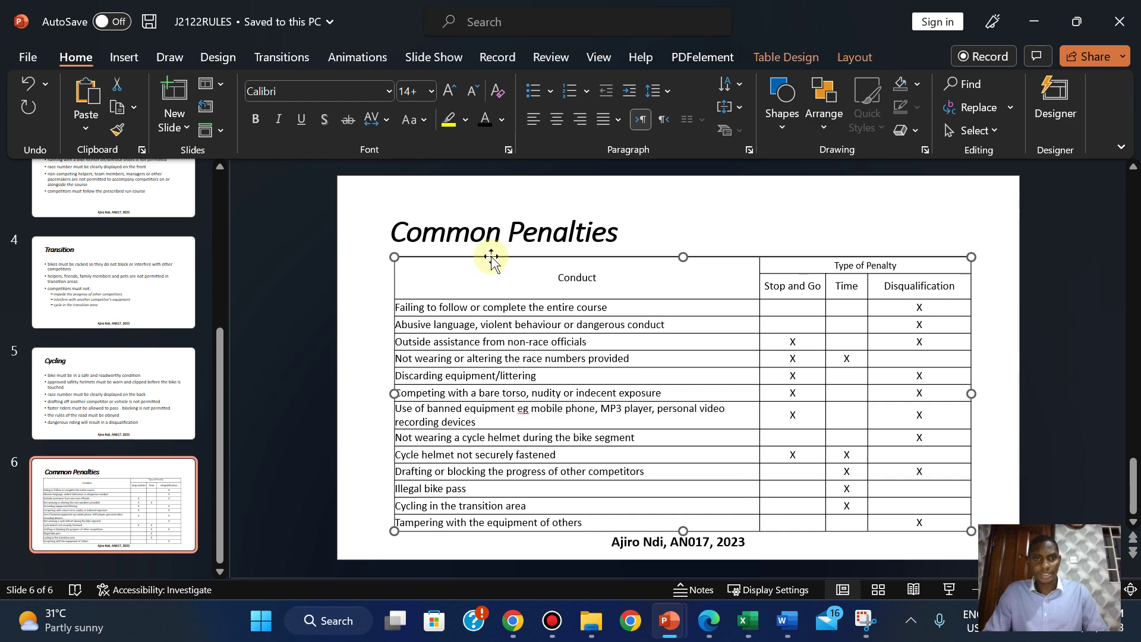
pyautogui.press('Right')
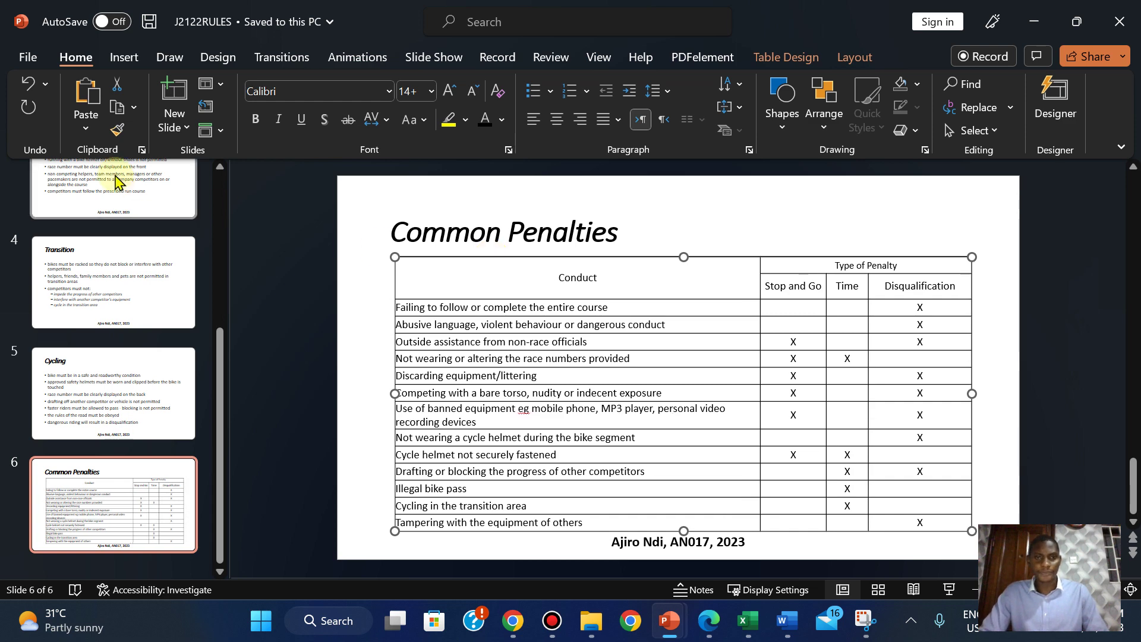
# Step: Save the J2122RULES presentation
pyautogui.moveTo(703, 633)
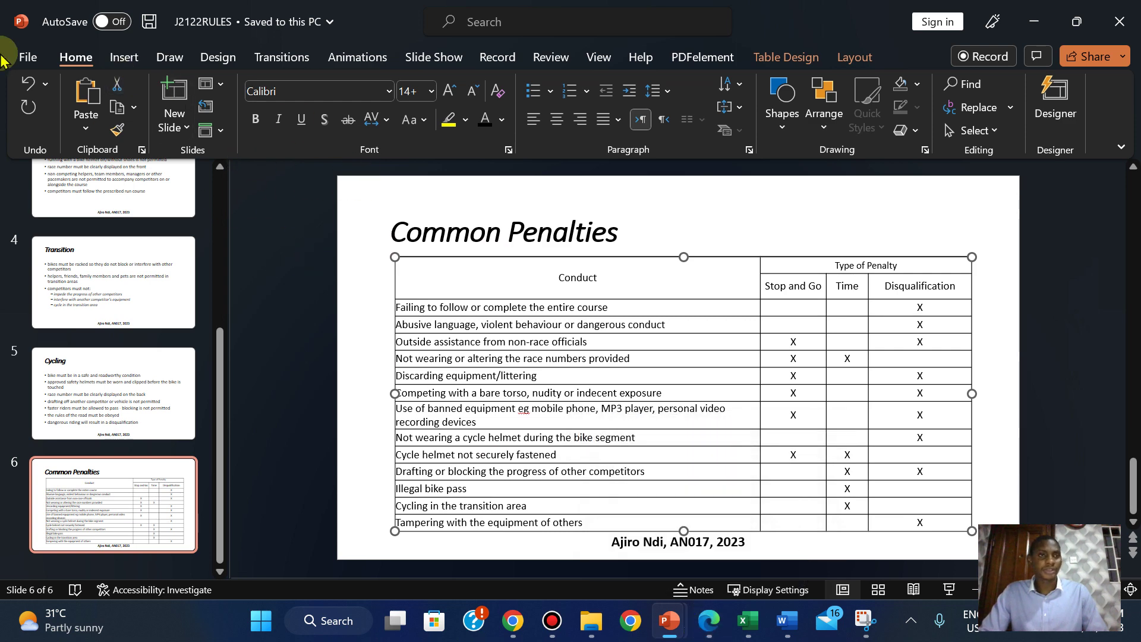
pyautogui.click(24, 58)
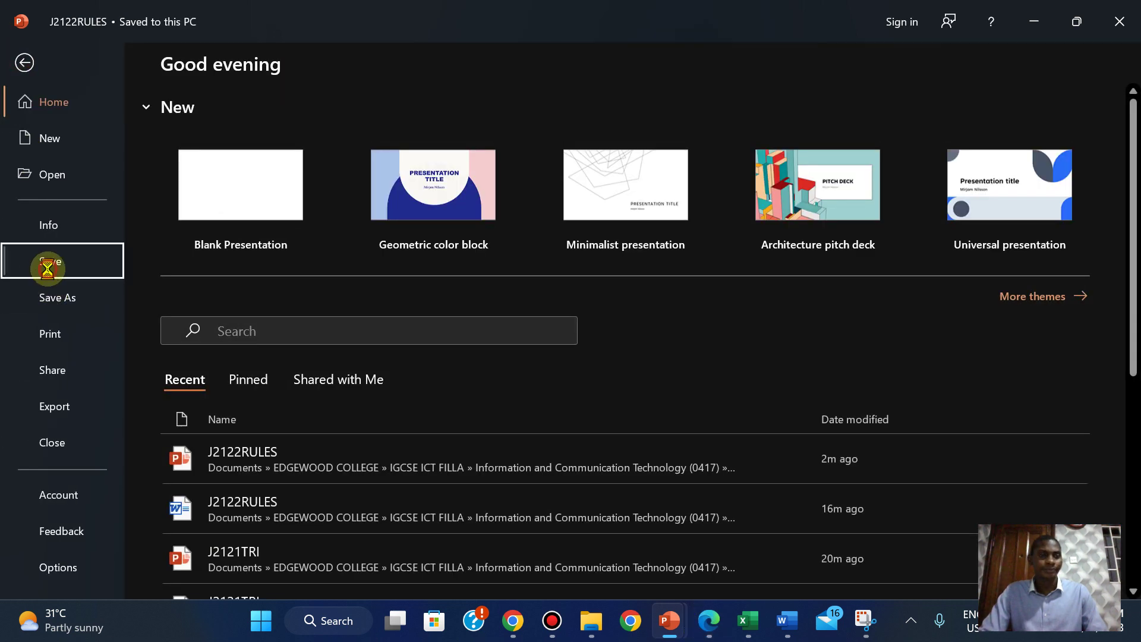
pyautogui.click(48, 264)
# Step: Reprint the handouts to PDF as PRINTOUT 7, replacing the existing file
pyautogui.click(45, 61)
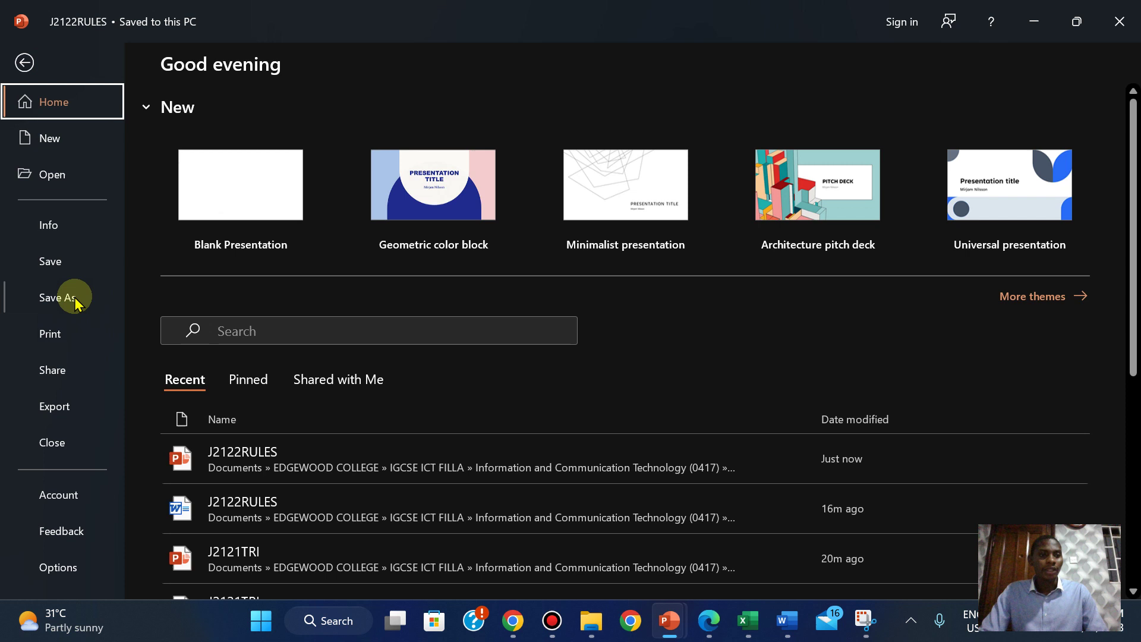
pyautogui.click(51, 334)
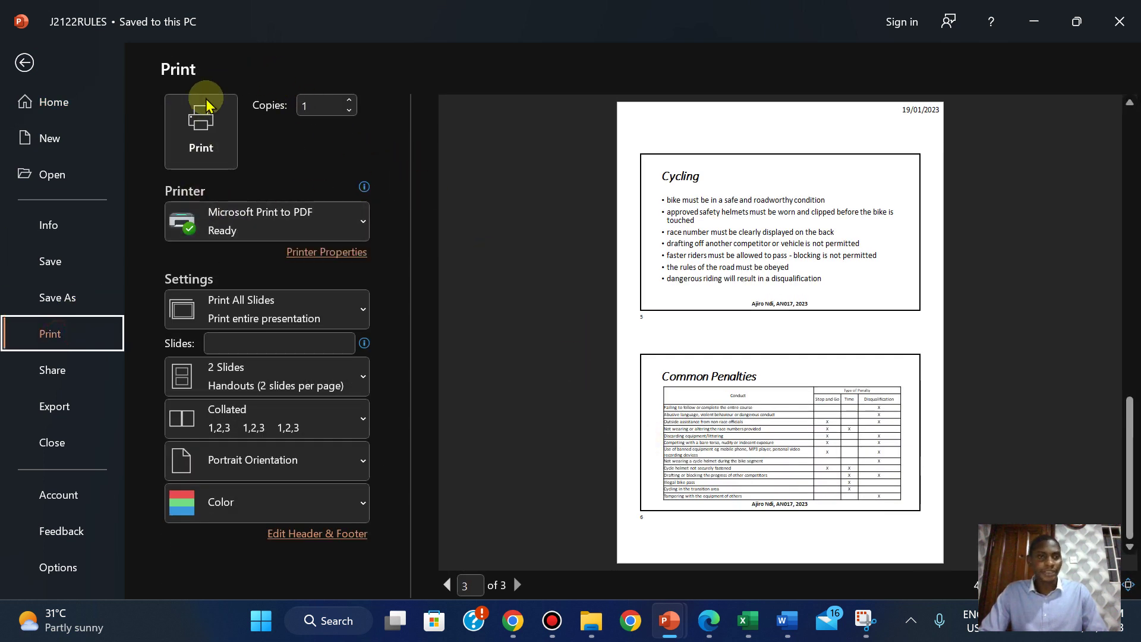
pyautogui.click(187, 136)
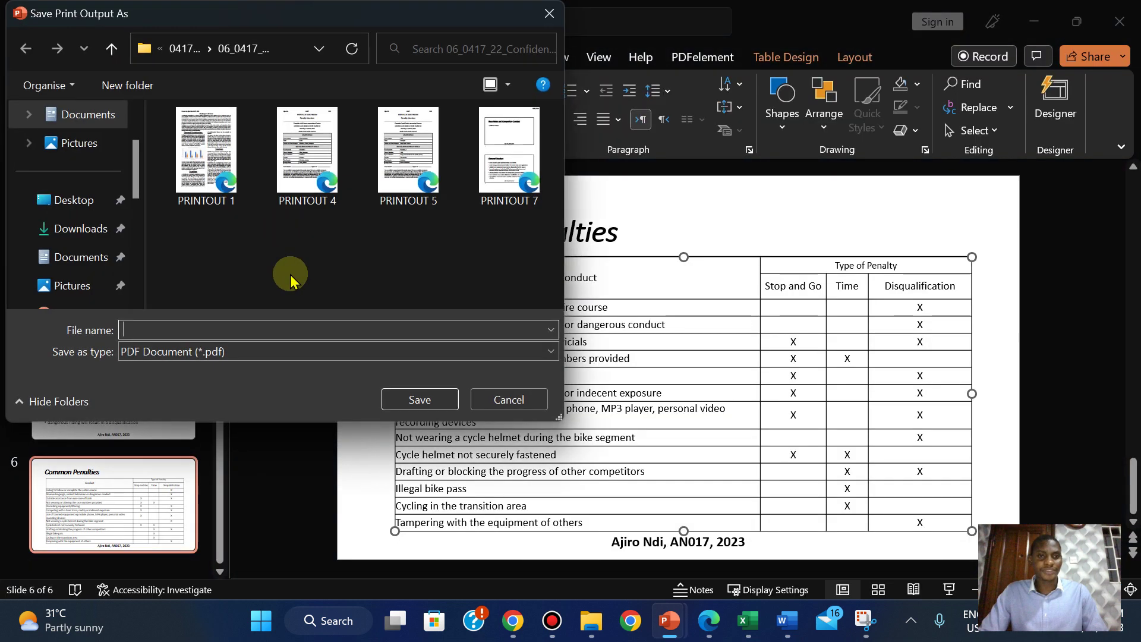
pyautogui.rightClick(171, 331)
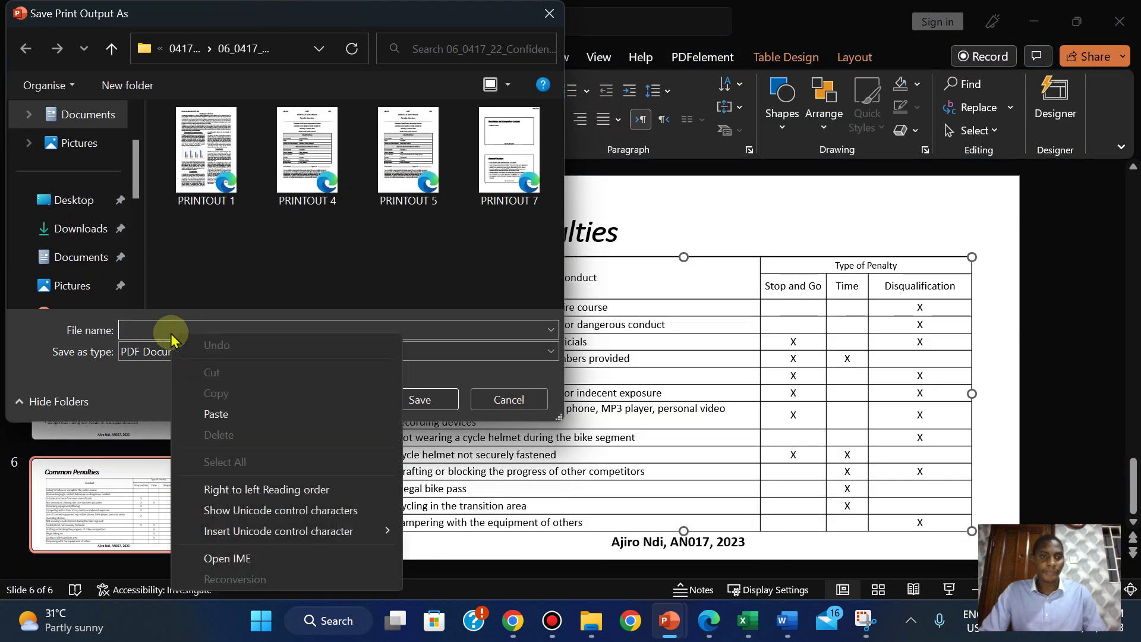
pyautogui.click(212, 411)
pyautogui.click(420, 400)
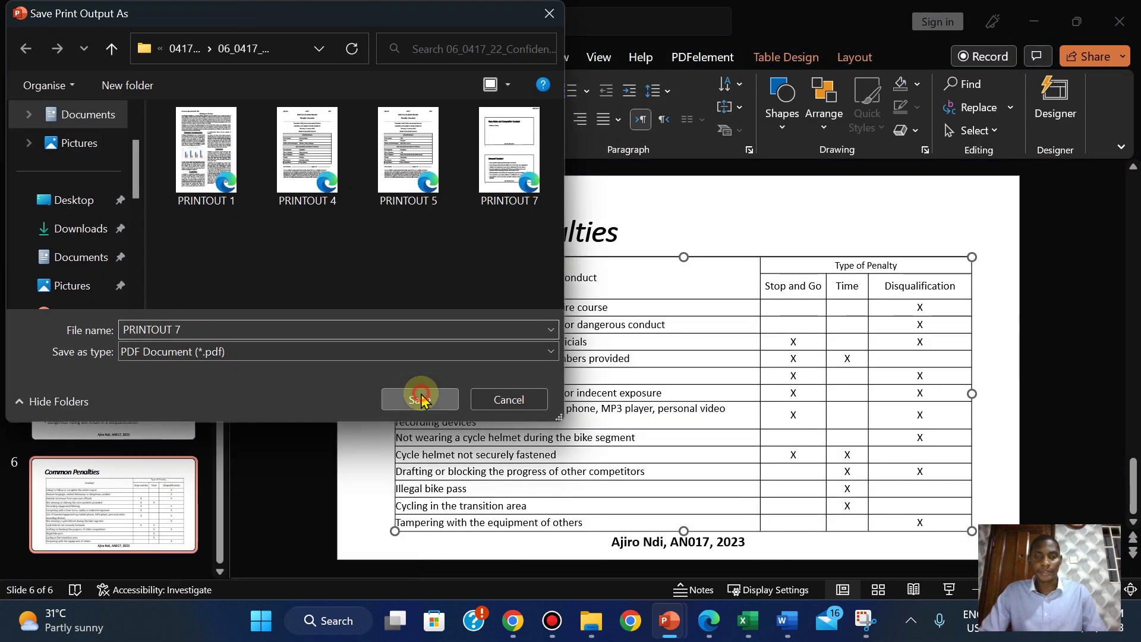
pyautogui.click(605, 315)
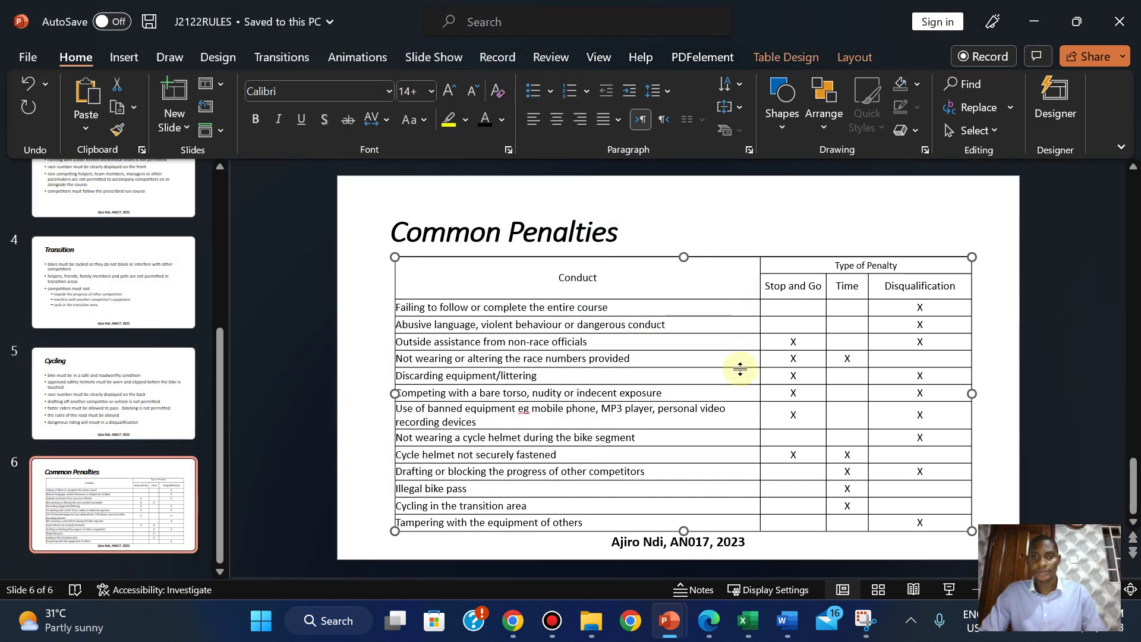
pyautogui.moveTo(713, 627)
pyautogui.click(695, 535)
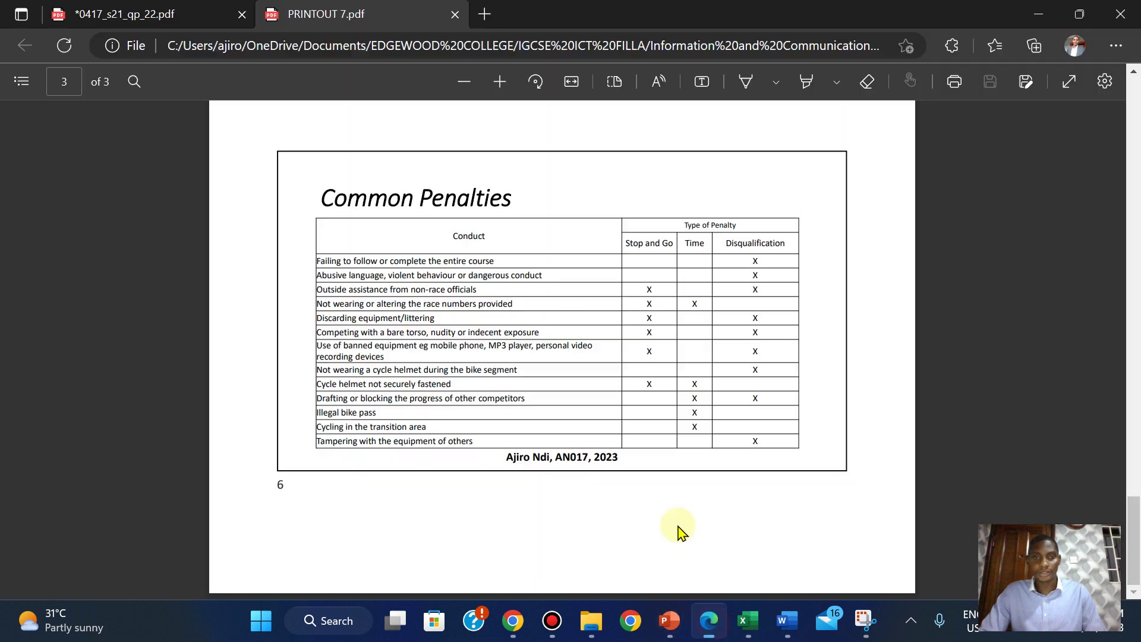
# Step: Reopen the reprinted PRINTOUT 7.pdf, scroll through it, and return to the question paper
pyautogui.click(453, 15)
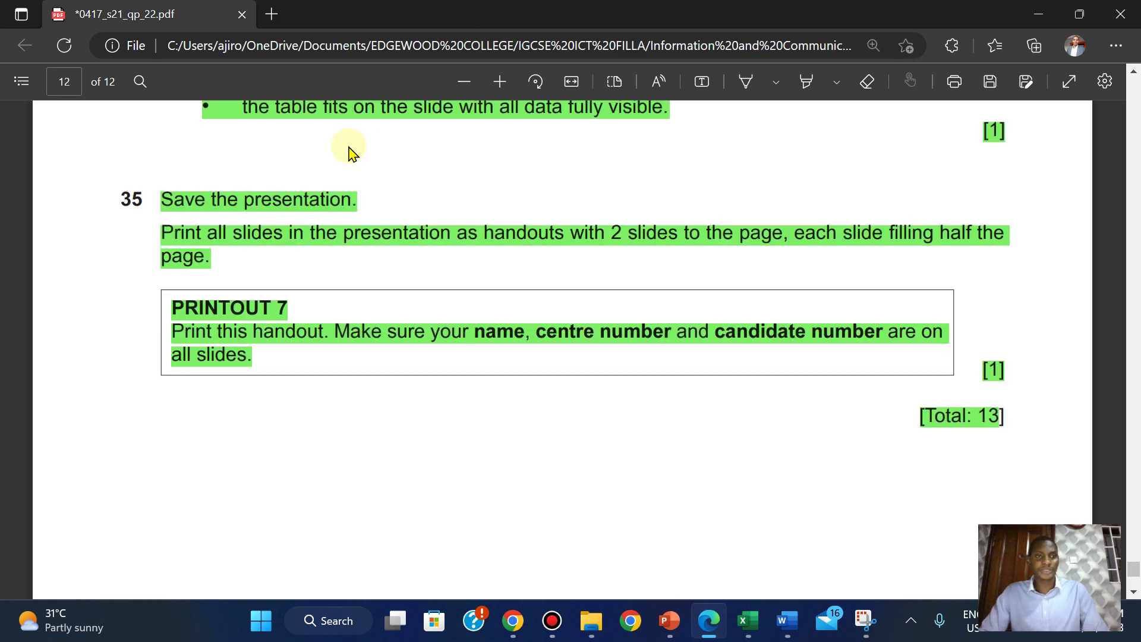
pyautogui.click(591, 621)
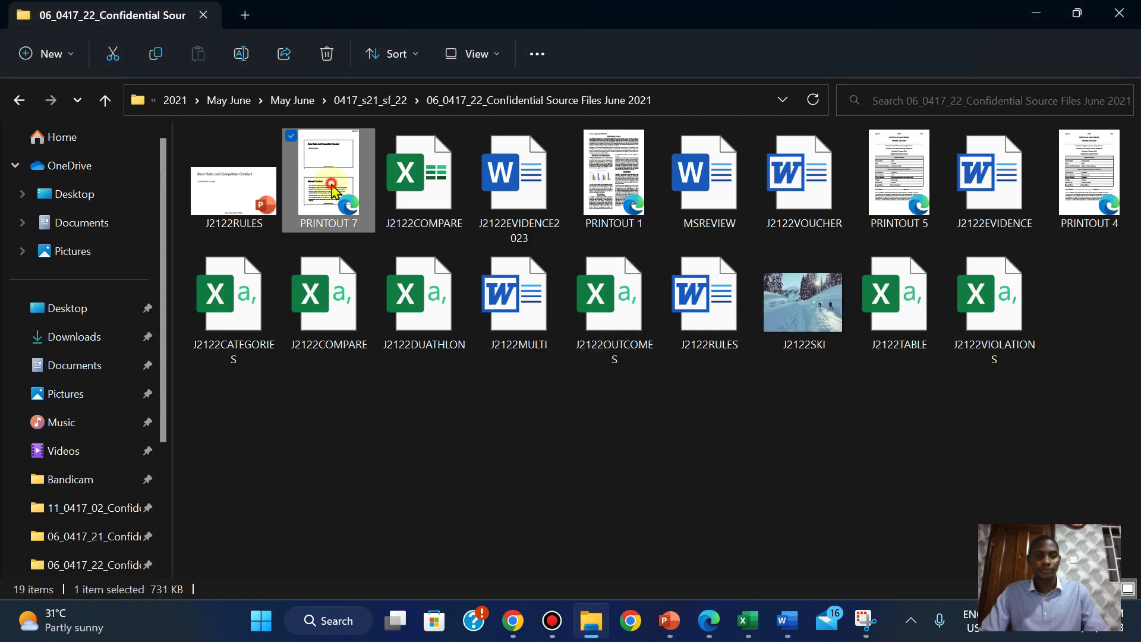
pyautogui.doubleClick(332, 189)
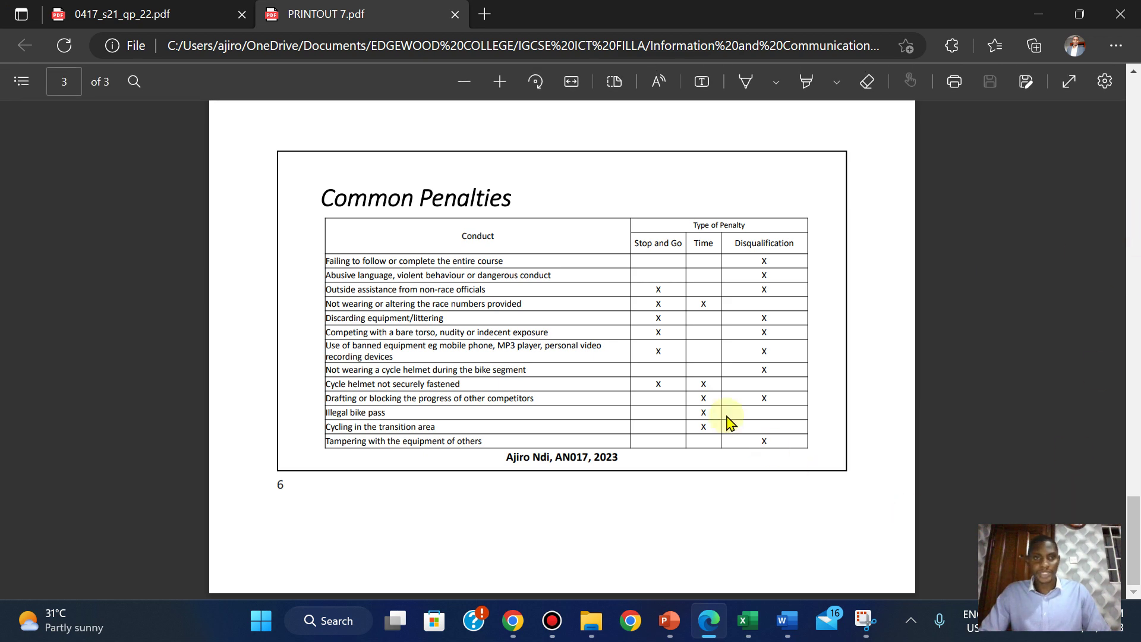
pyautogui.moveTo(1135, 553); pyautogui.dragTo(1113, 288)
pyautogui.scroll(-4, 1122, 440)
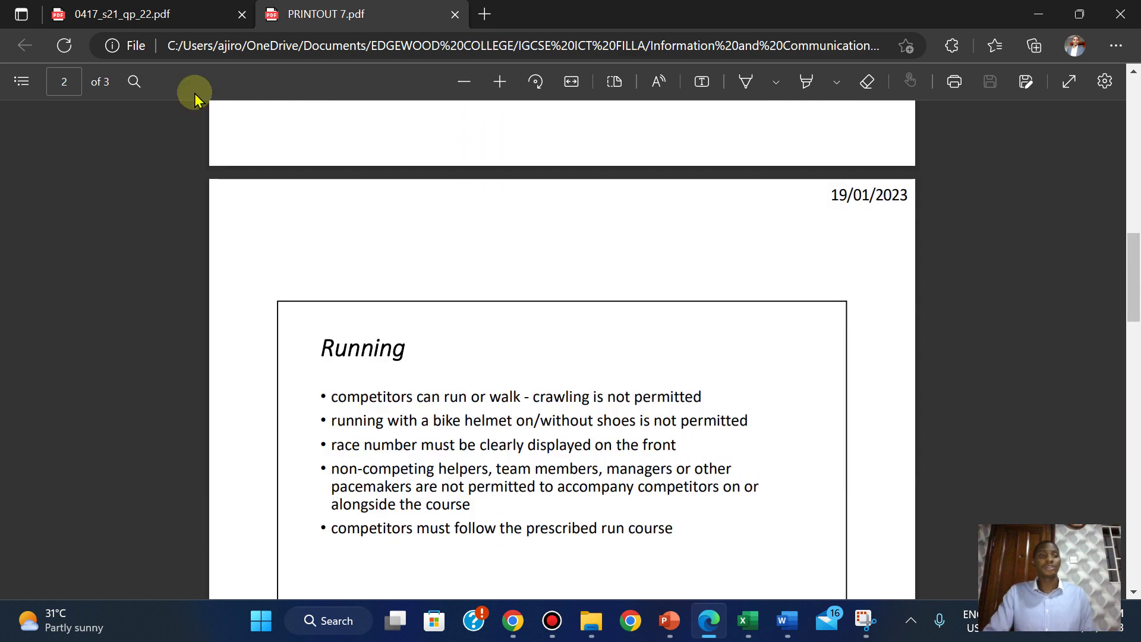
pyautogui.click(166, 22)
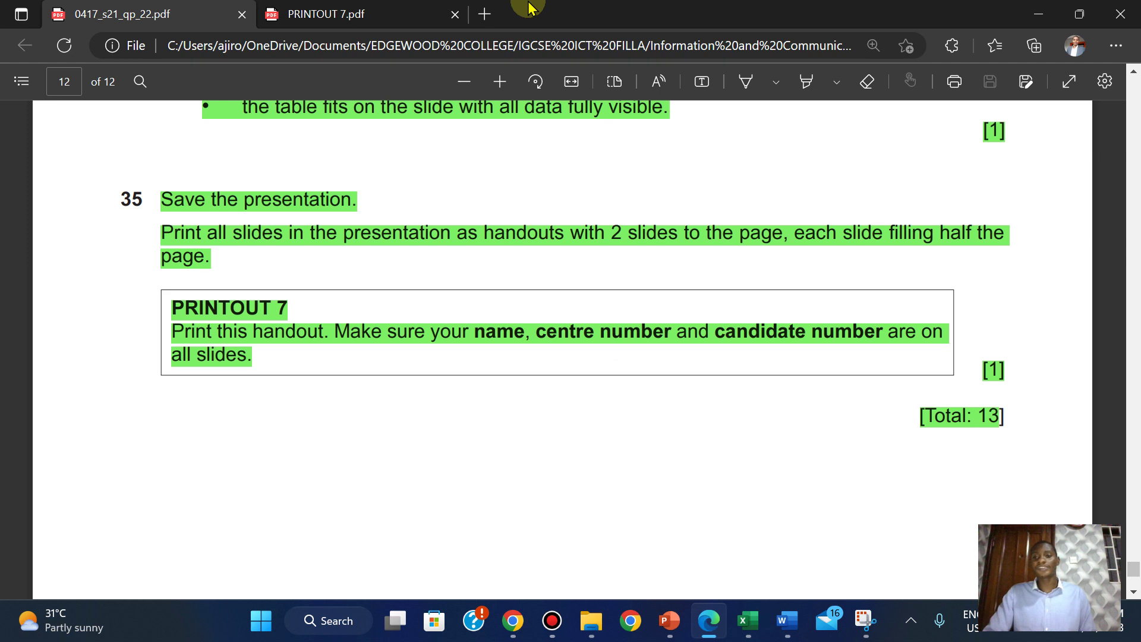
pyautogui.moveTo(531, 7)
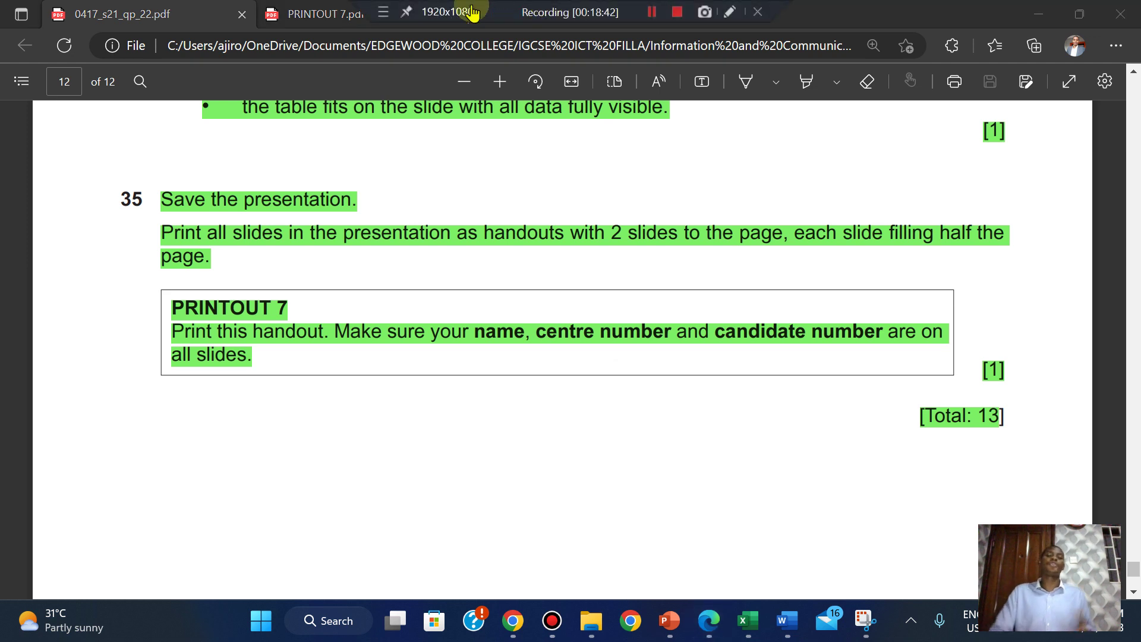